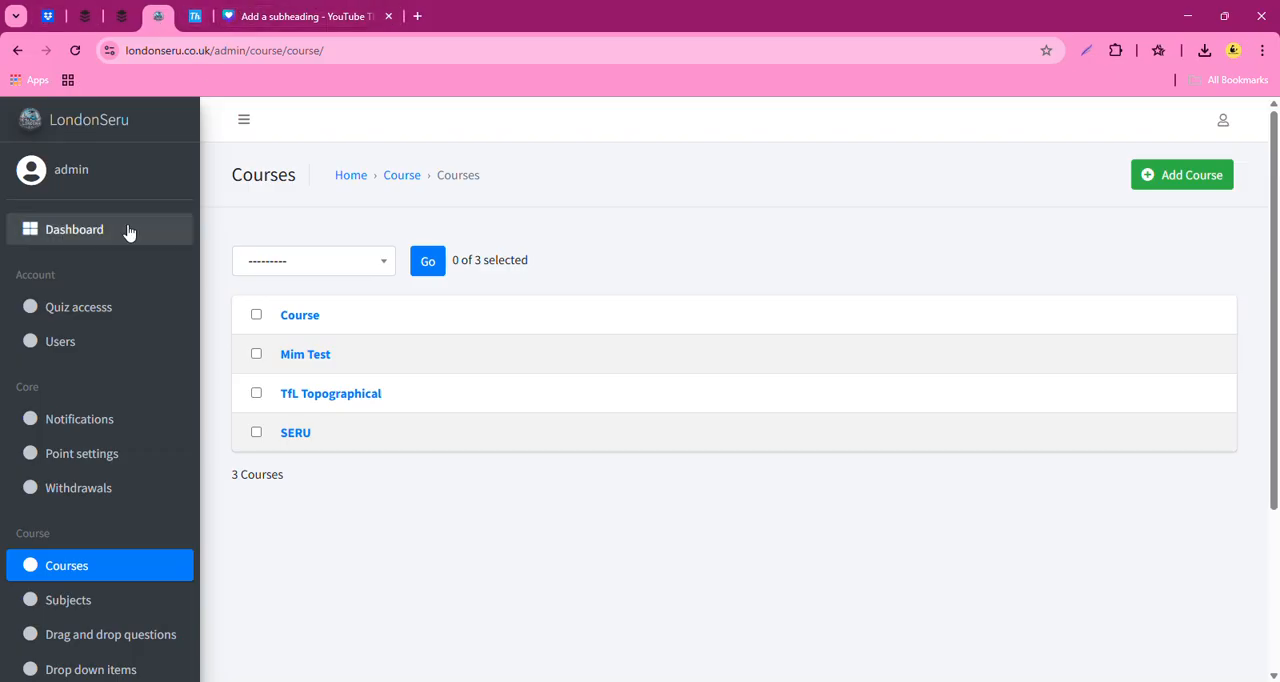
# - Switch to the public London Seru website and examine the Mim Test category under Our Popular Courses
pyautogui.click(95, 237)
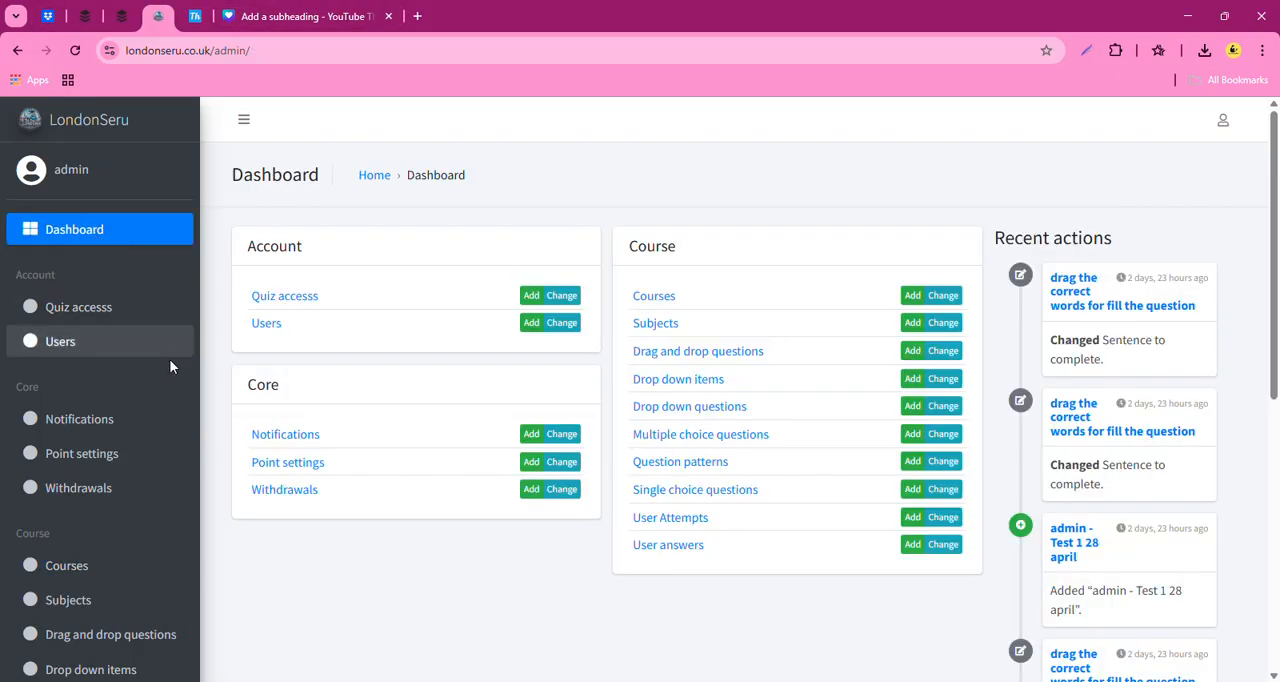
pyautogui.click(195, 17)
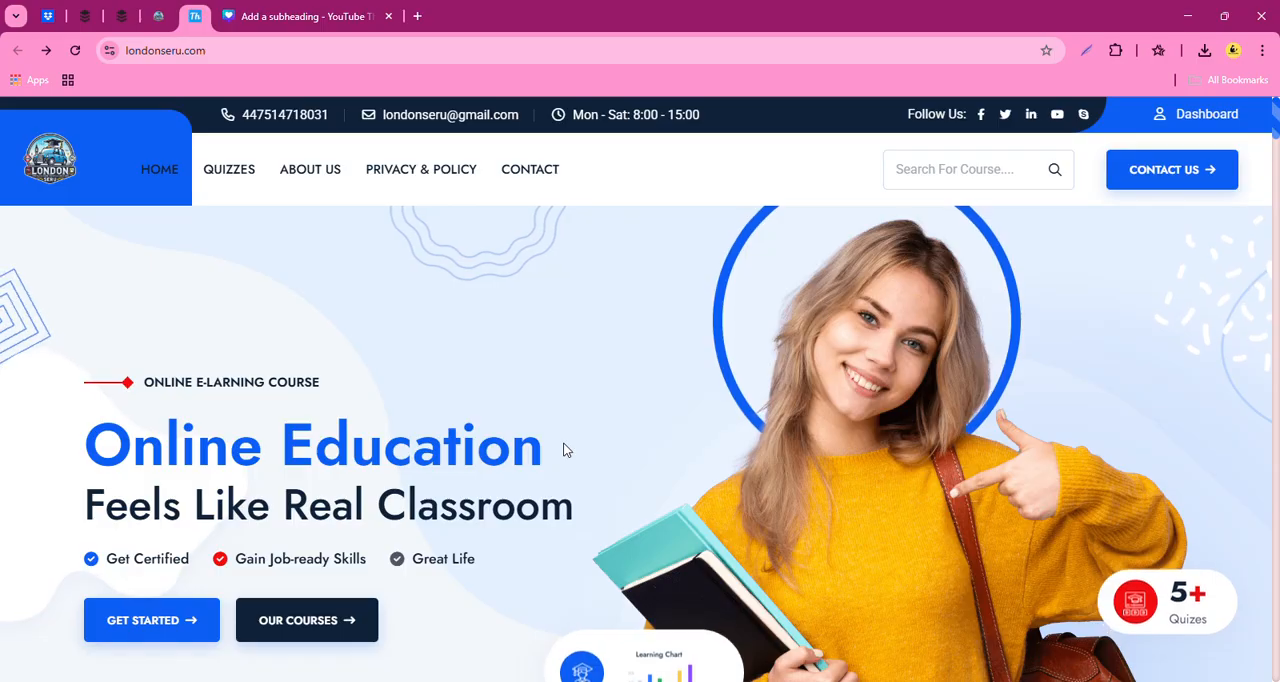
pyautogui.scroll(-8, 465, 433)
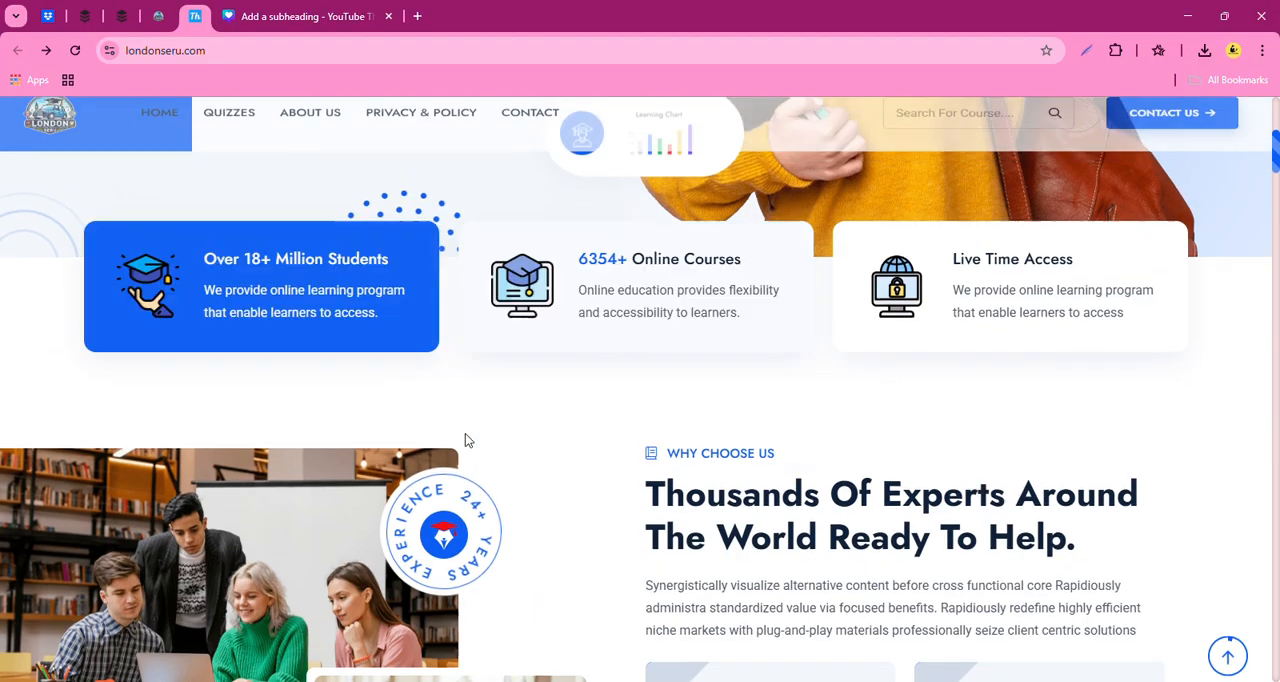
pyautogui.scroll(-7, 537, 446)
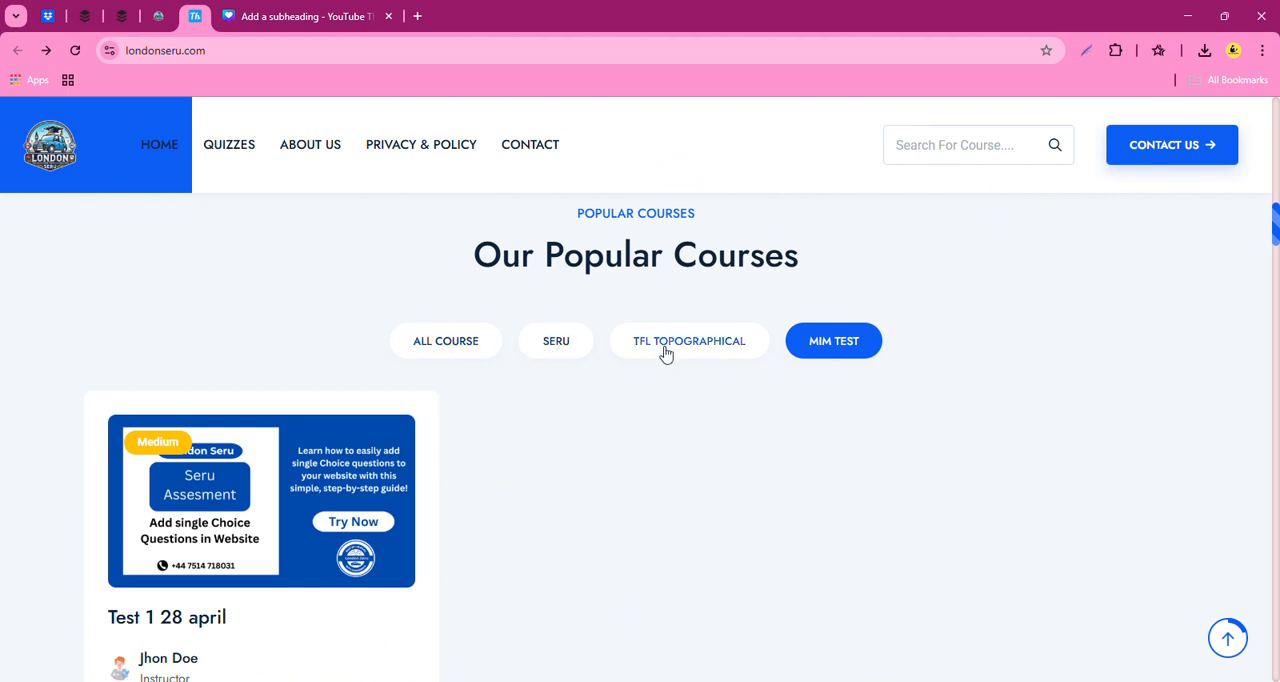
pyautogui.click(837, 344)
pyautogui.scroll(-2, 818, 251)
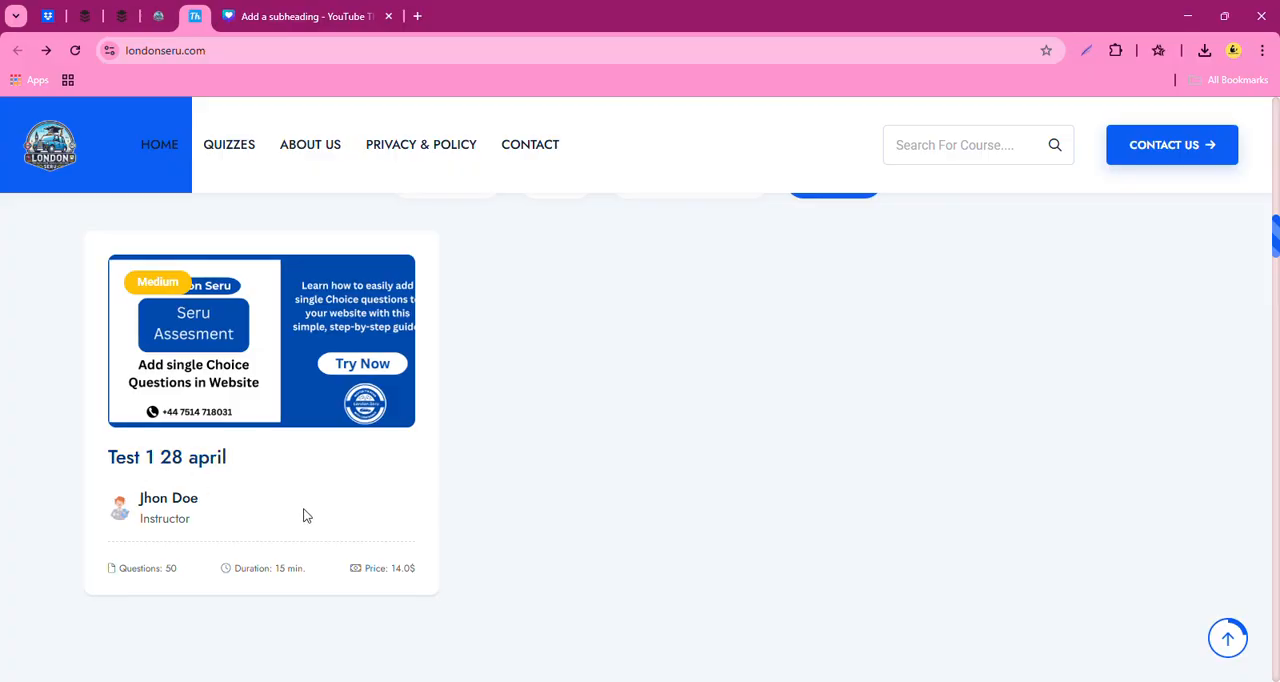
pyautogui.scroll(3, 700, 511)
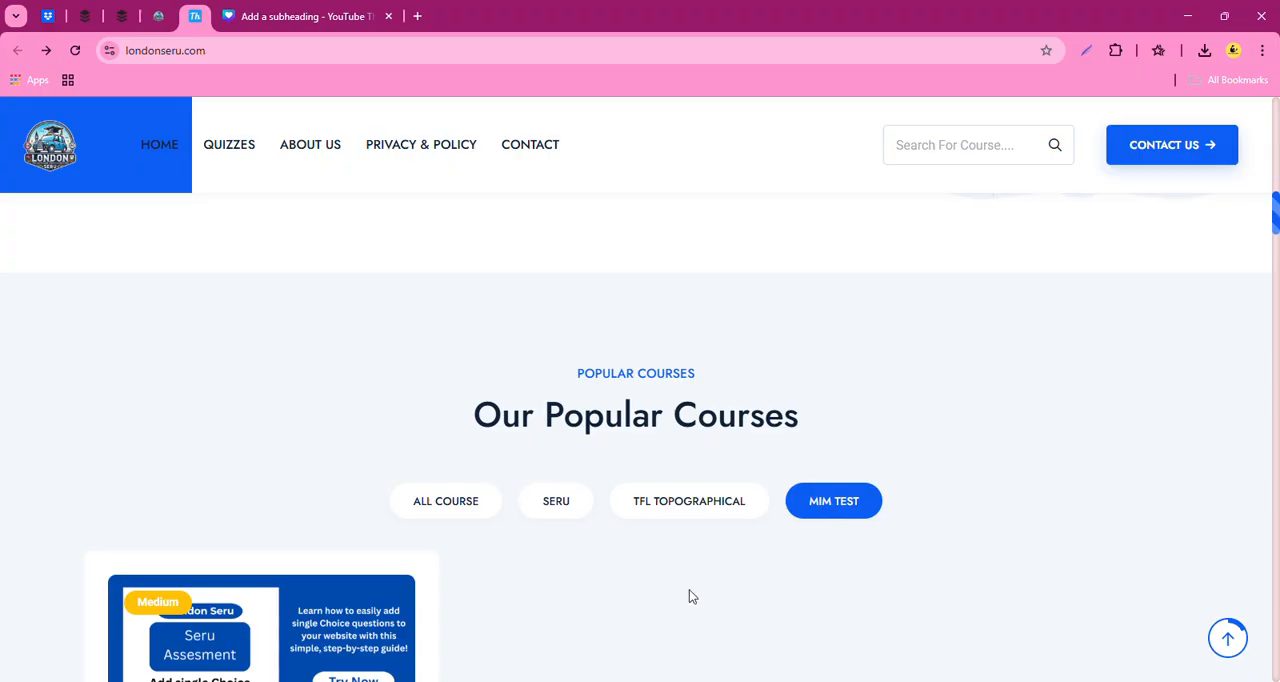
pyautogui.scroll(-1, 630, 495)
pyautogui.scroll(-2, 600, 575)
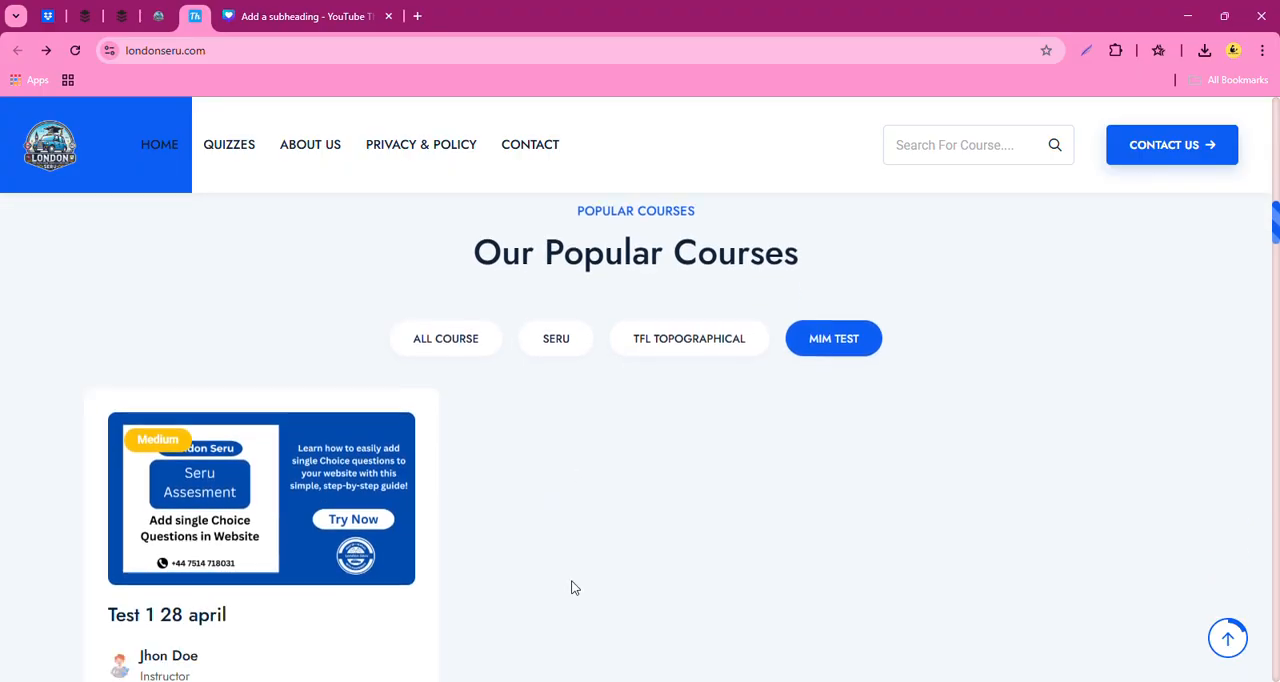
pyautogui.scroll(4, 574, 560)
pyautogui.scroll(3, 574, 560)
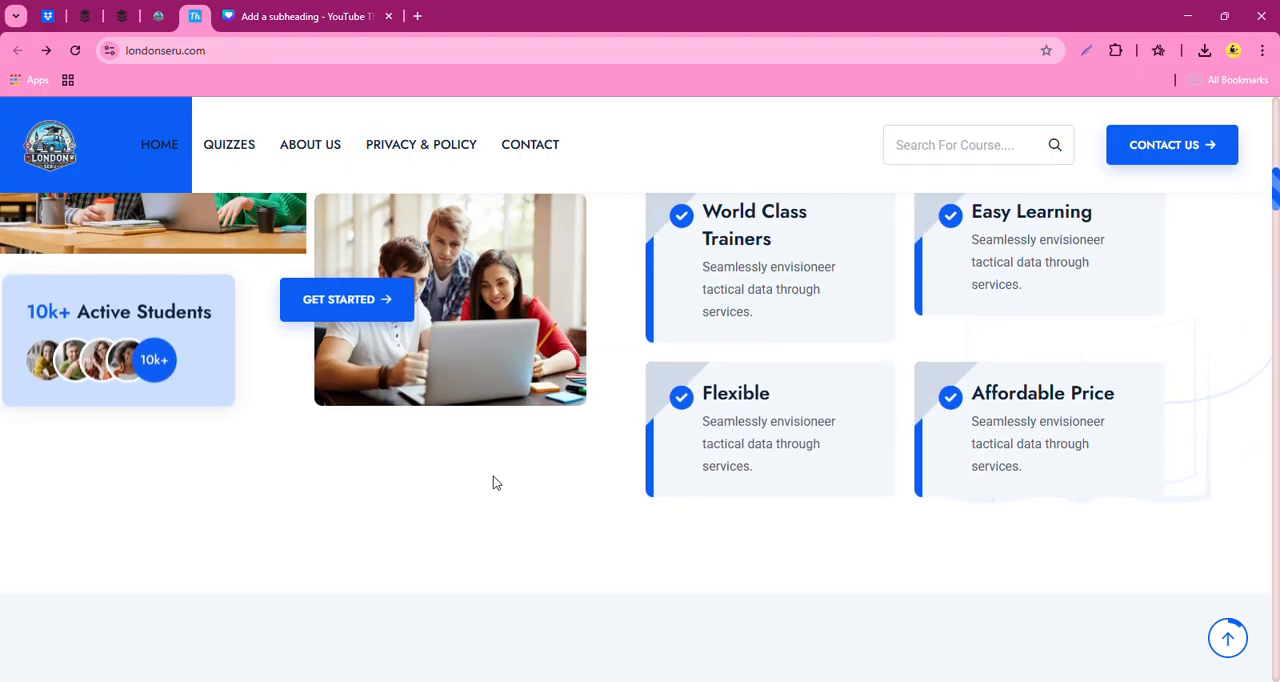
# - Switch back to the admin site and start a new course named "Seru course 1"
pyautogui.click(166, 15)
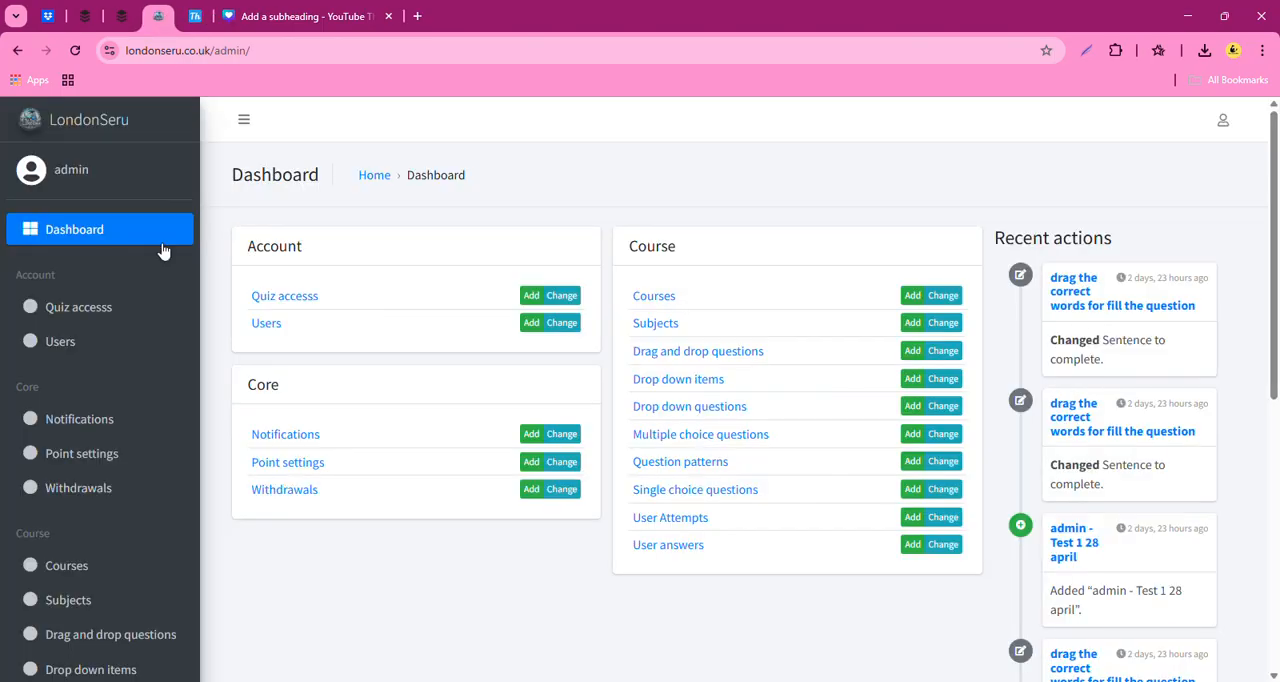
pyautogui.scroll(-2, 71, 483)
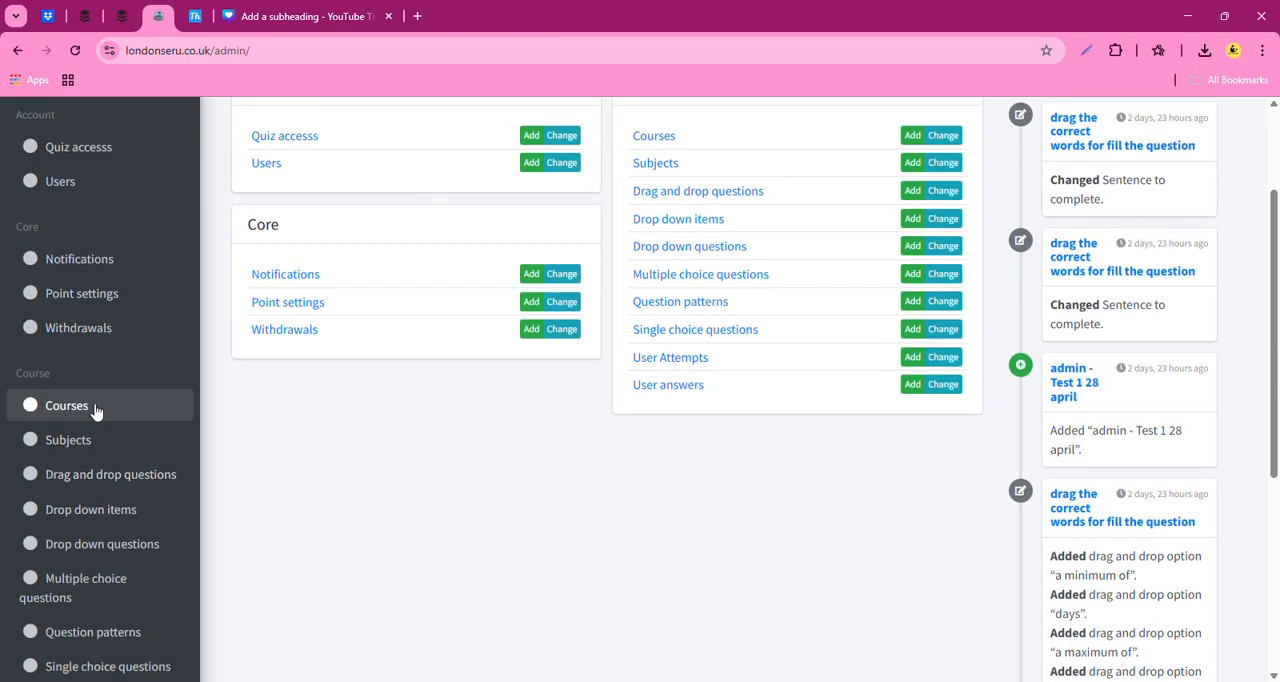
pyautogui.click(89, 405)
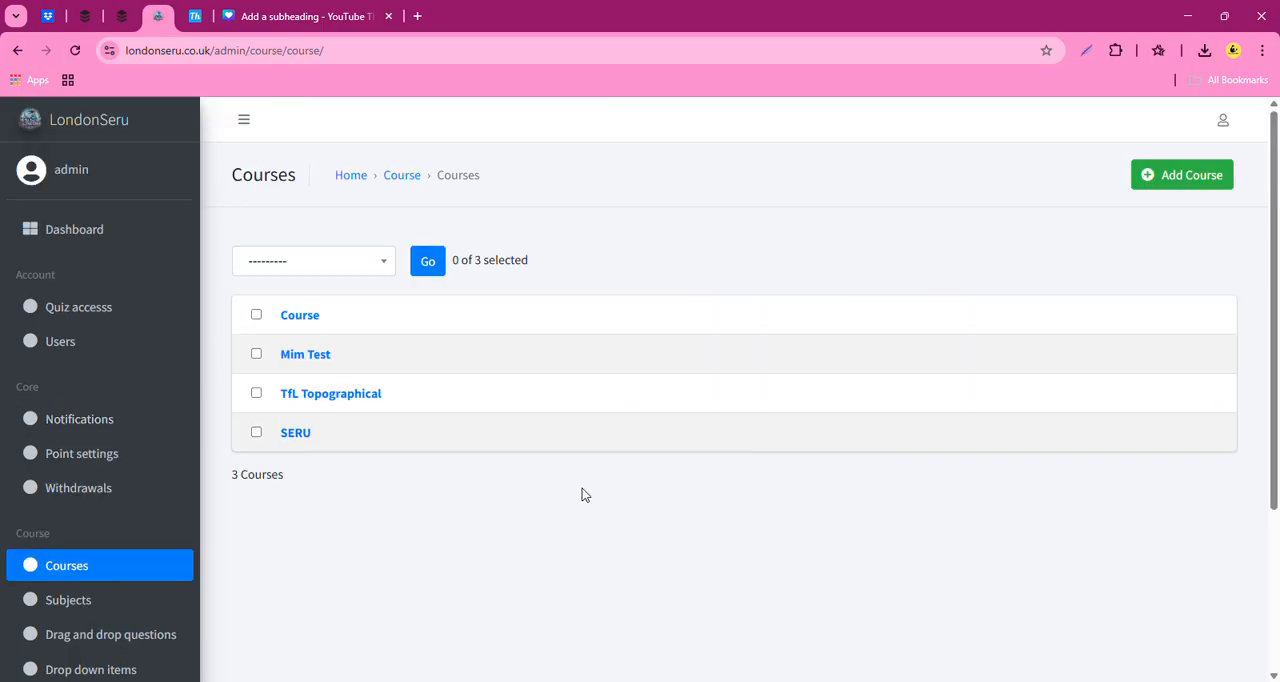
pyautogui.click(1180, 176)
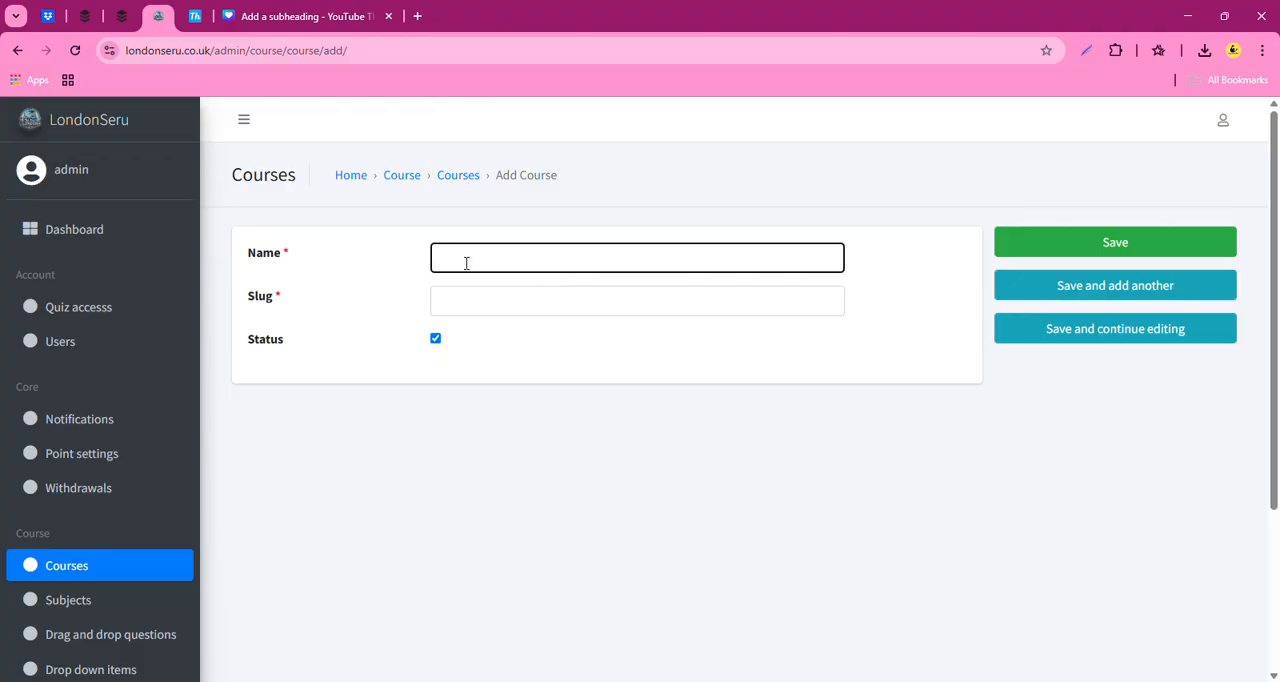
pyautogui.write('Seru course 1')
# - Enter a slug beginning with "seruco" for the new course and save it with its status active
pyautogui.click(471, 301)
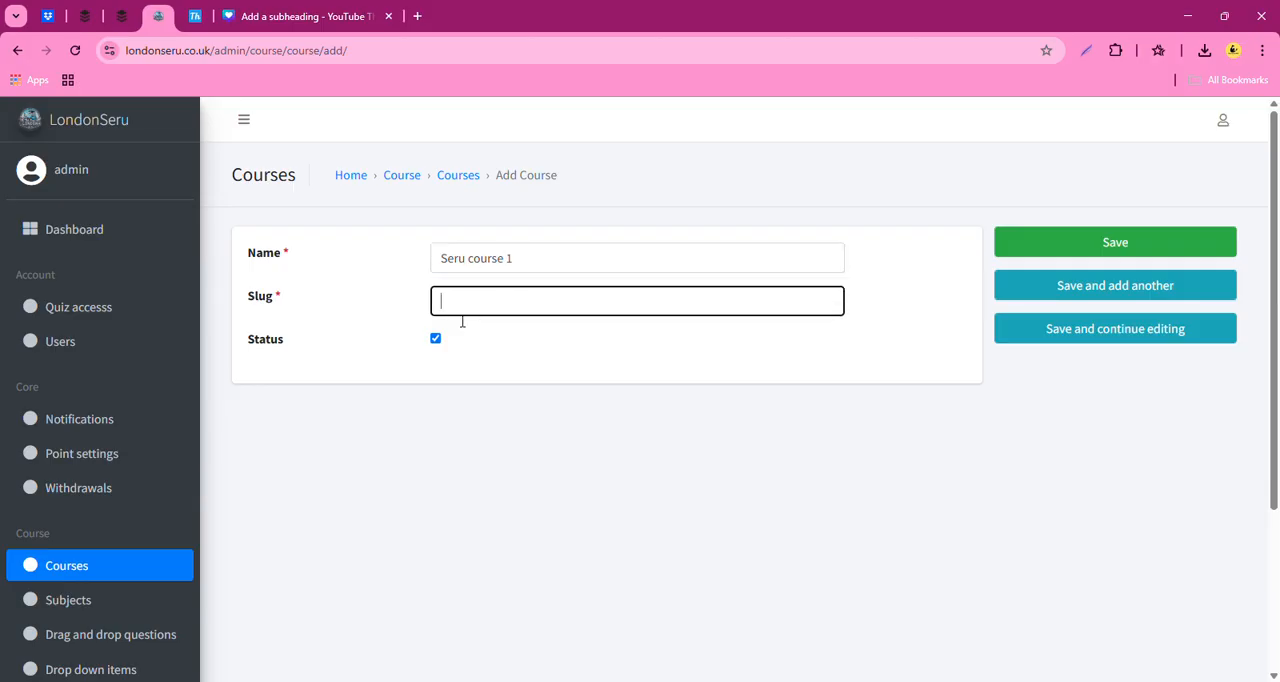
pyautogui.write('serucourse')
pyautogui.click(1130, 245)
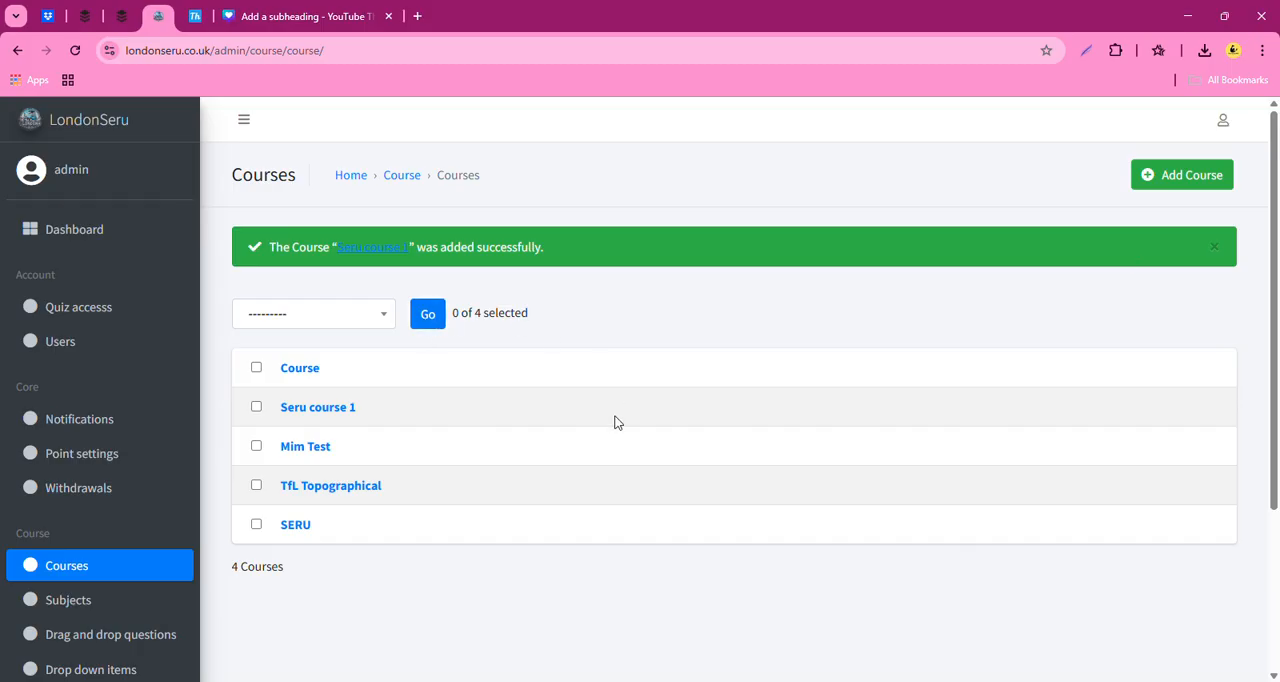
# - Add a subject named "course 2" under the course Seru course 1 and save it
pyautogui.click(85, 610)
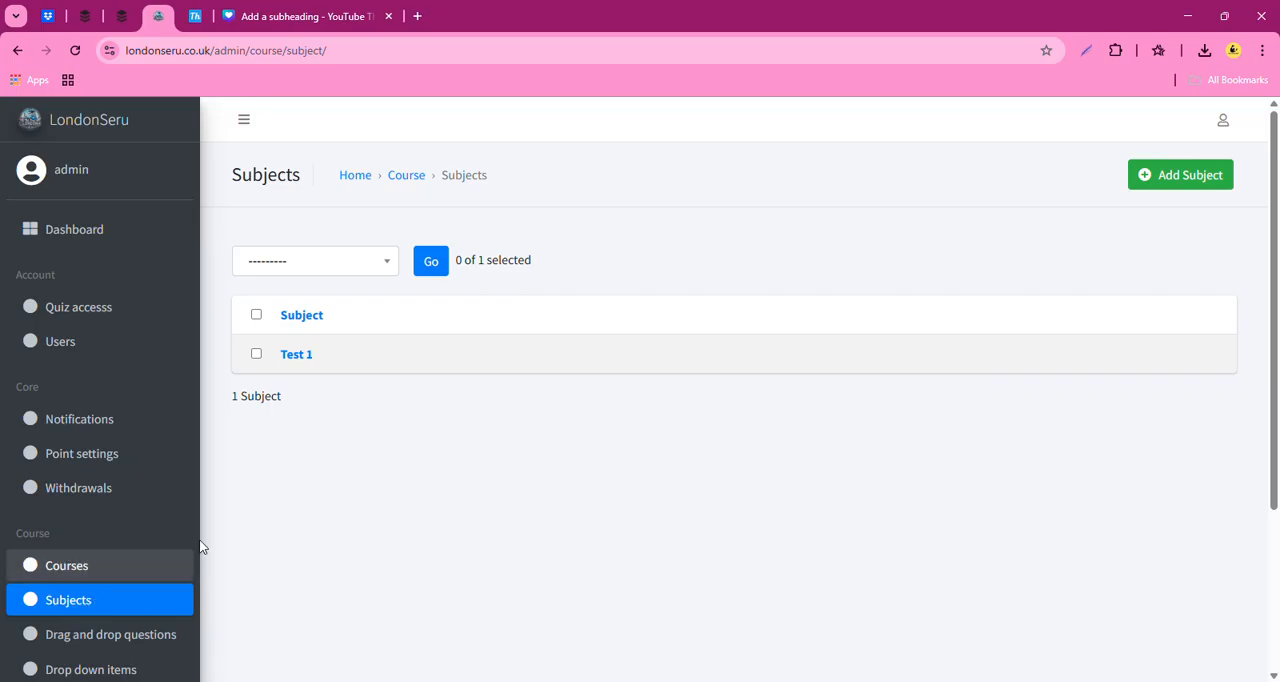
pyautogui.click(1181, 172)
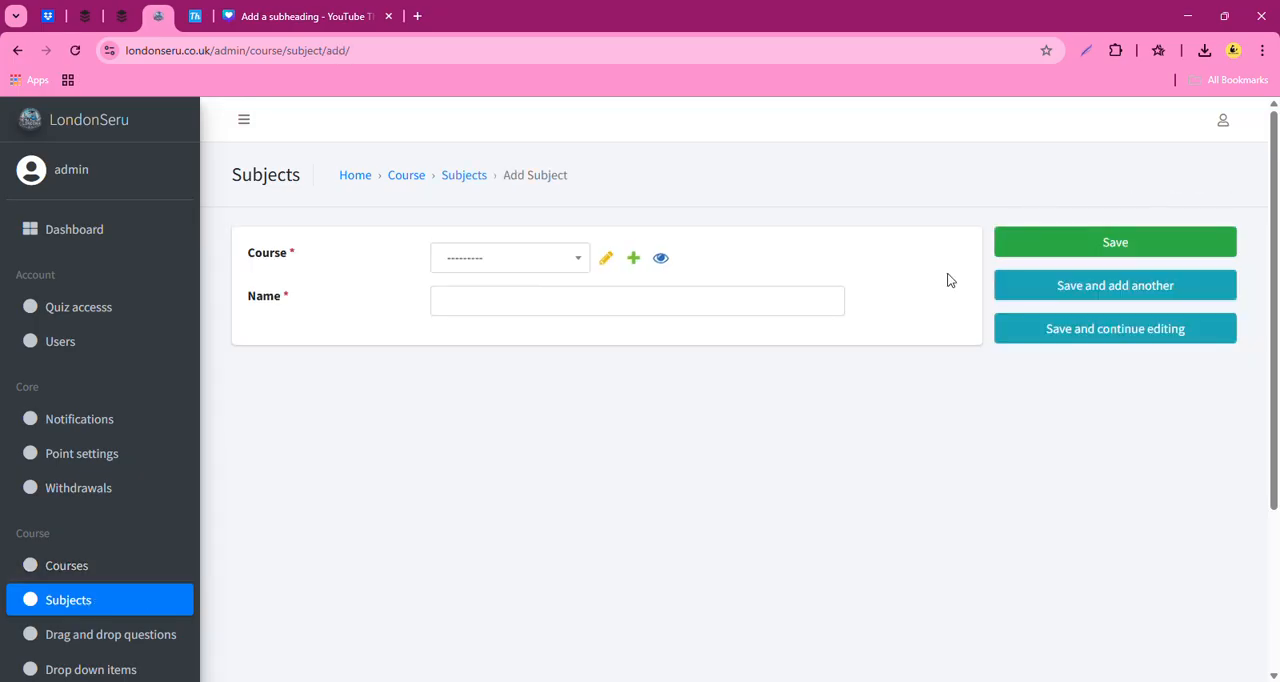
pyautogui.click(491, 257)
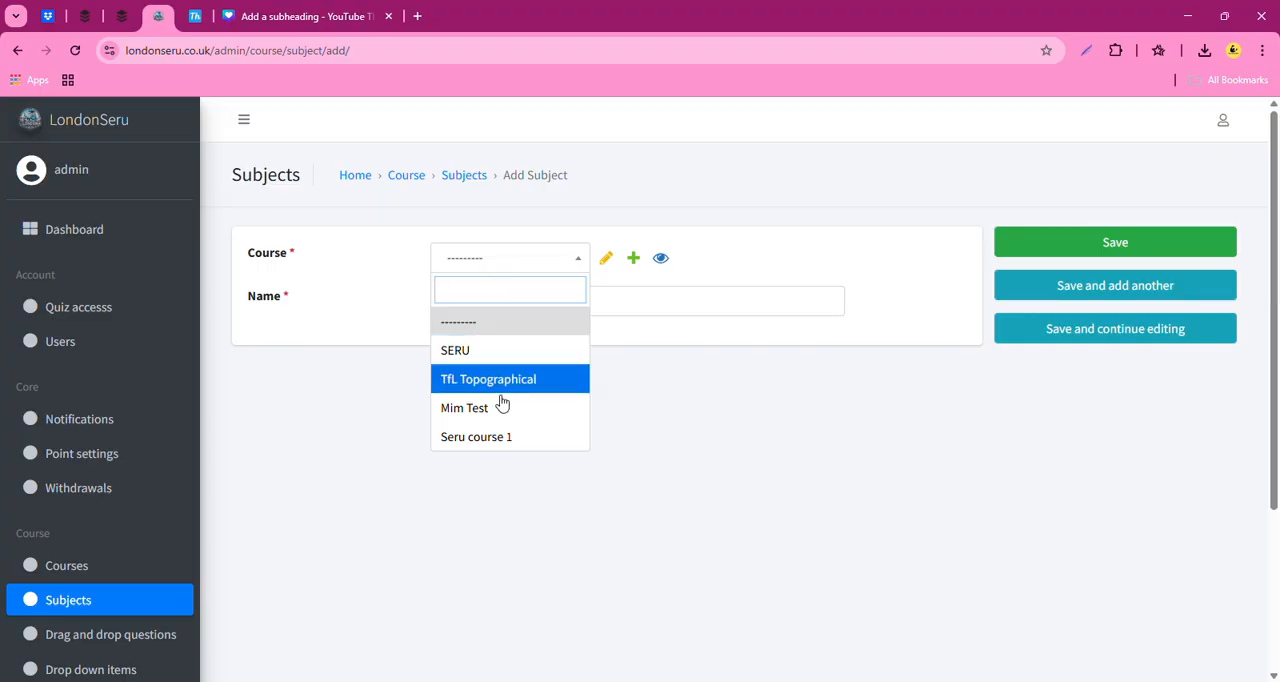
pyautogui.click(518, 437)
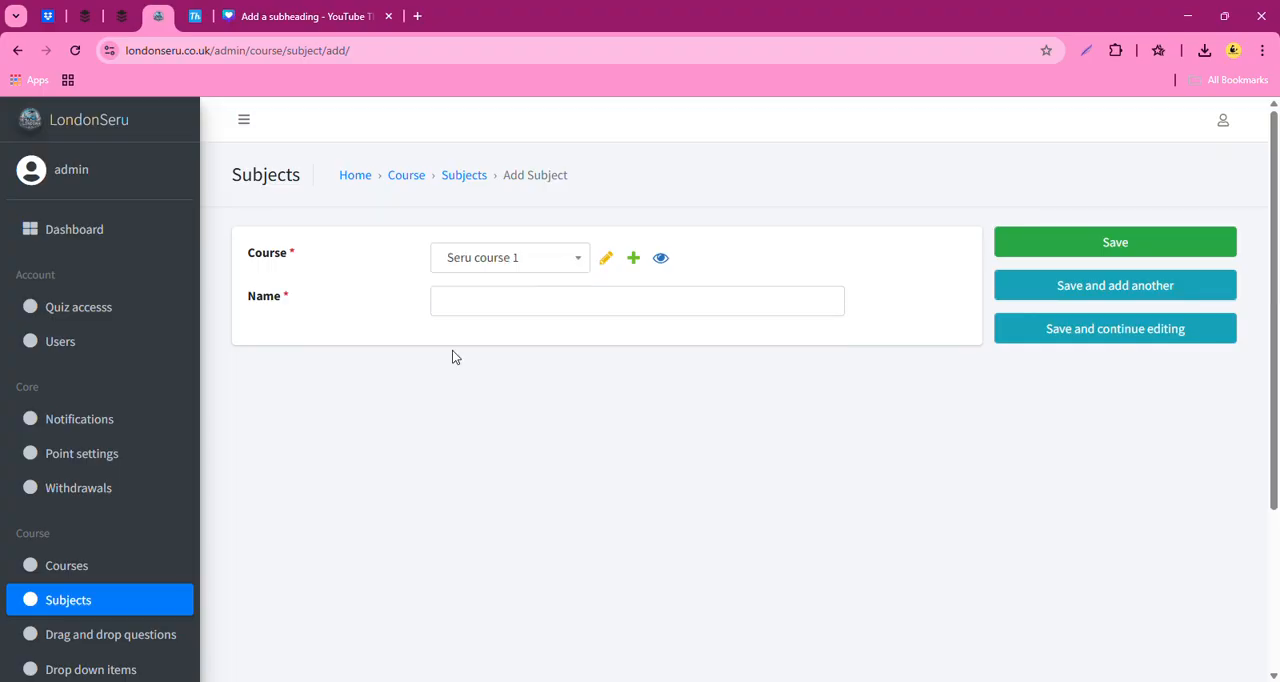
pyautogui.click(477, 306)
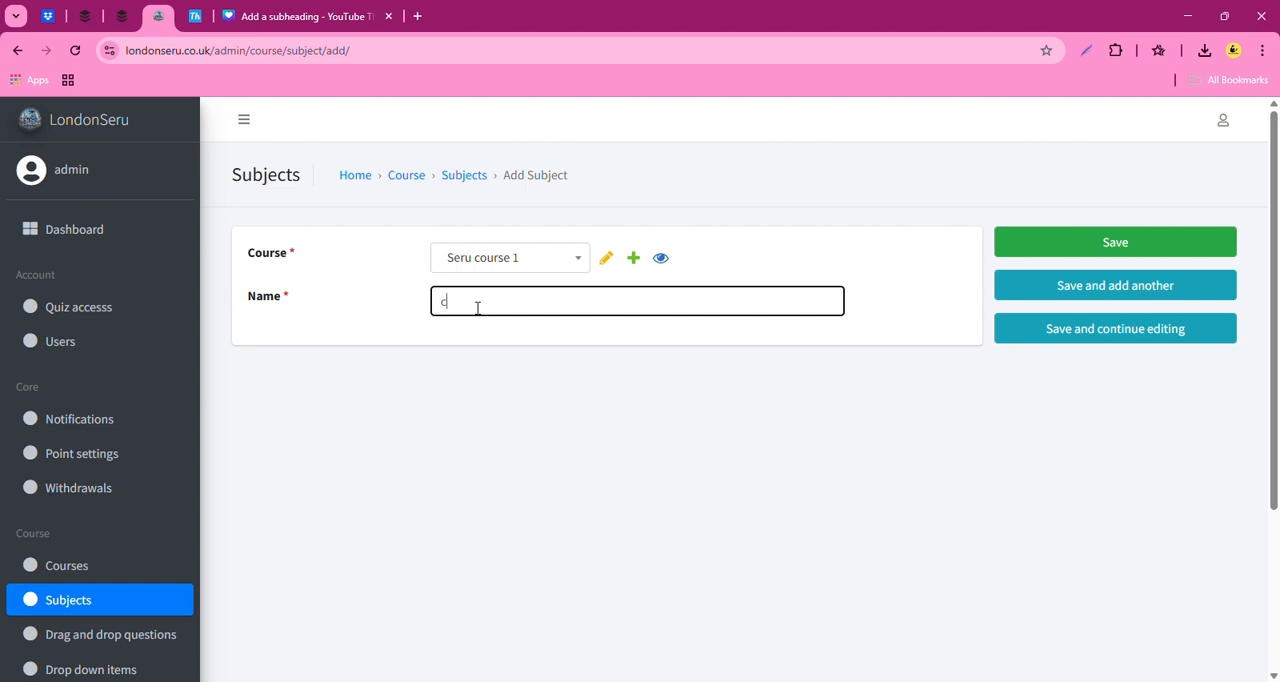
pyautogui.write('course 2')
pyautogui.click(1128, 244)
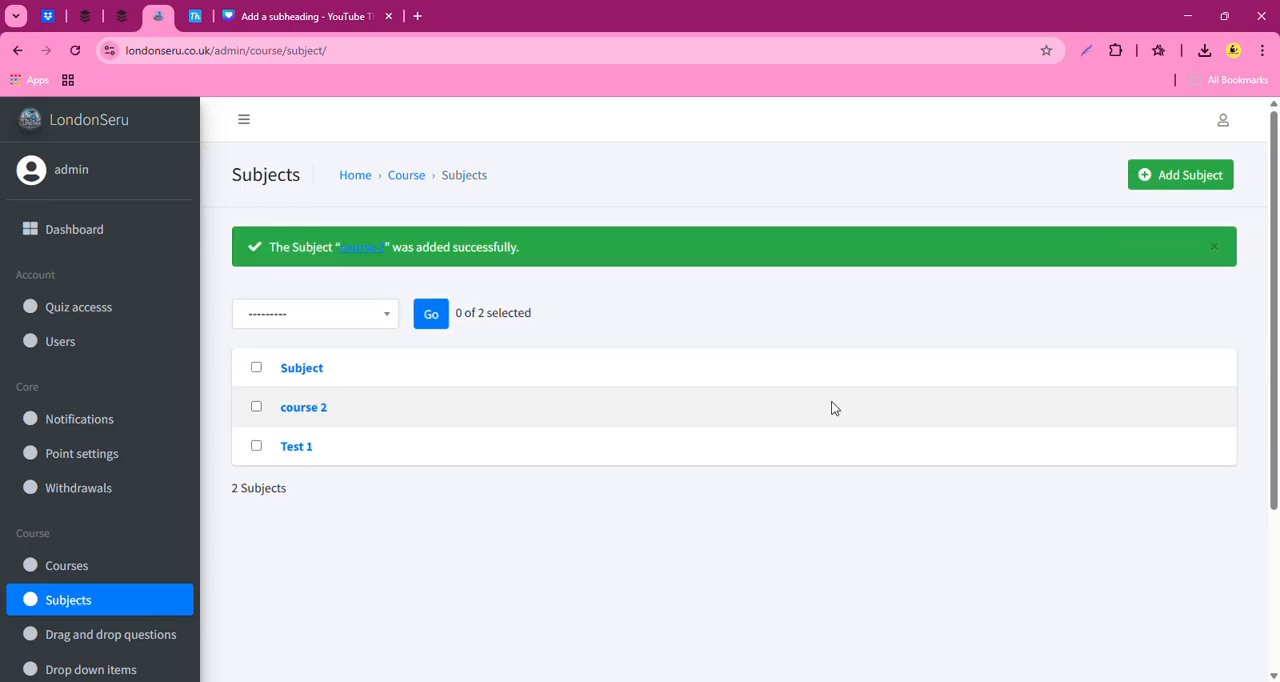
# - Rename the subject "course 2" as "Test 2" and save the change
pyautogui.click(320, 412)
pyautogui.click(487, 309)
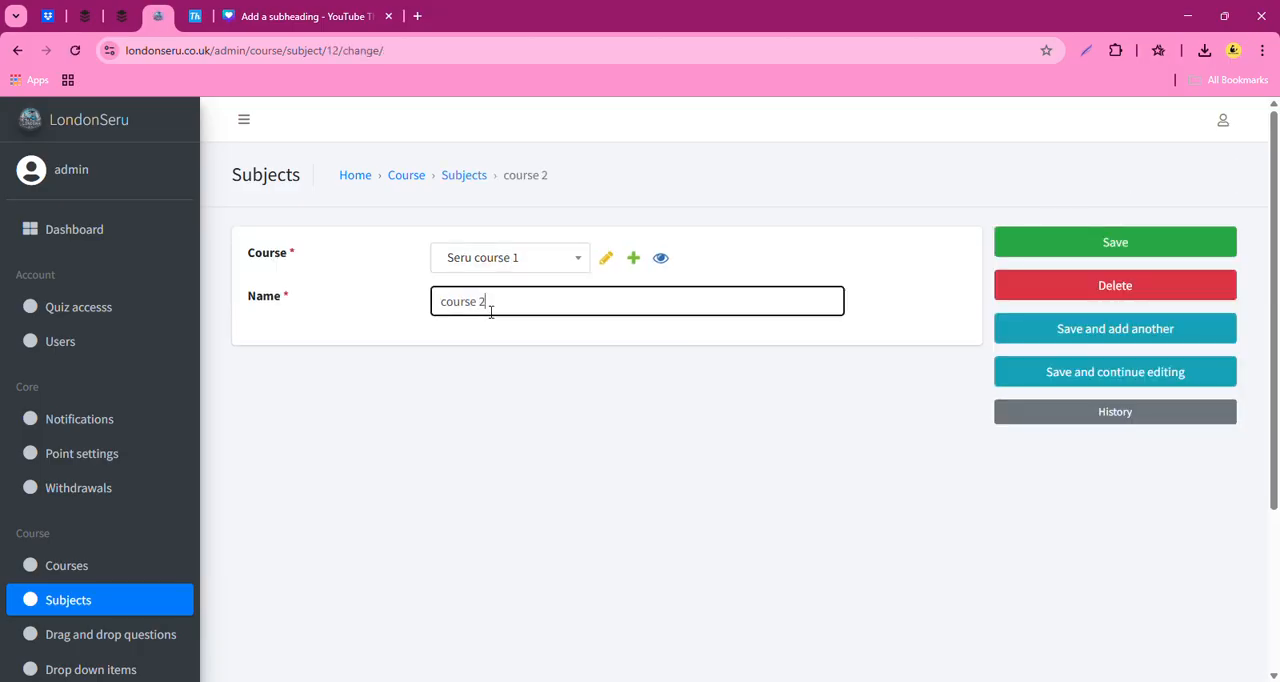
pyautogui.press('Left')
pyautogui.press('BackSpace')
pyautogui.press('BackSpace')
pyautogui.press('BackSpace')
pyautogui.press('BackSpace')
pyautogui.press('BackSpace')
pyautogui.press('BackSpace')
pyautogui.press('BackSpace')
pyautogui.write('Test')
pyautogui.click(1118, 243)
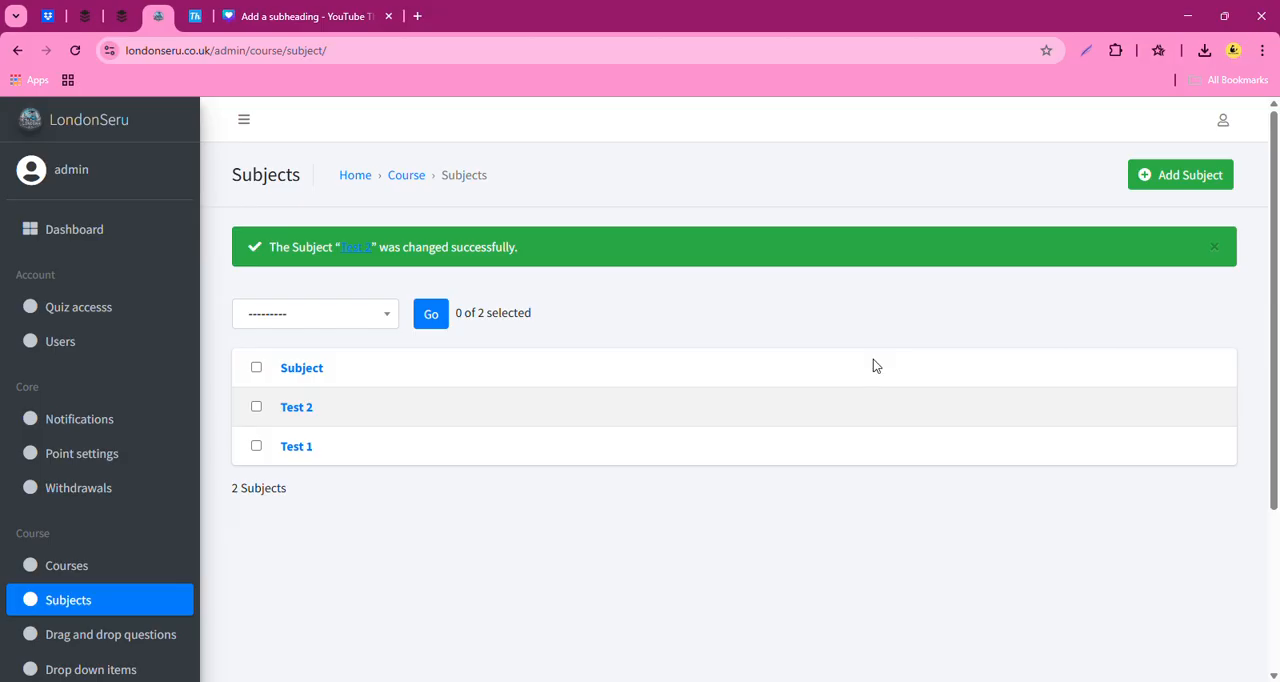
# - Reload the public website's home page and check the Seru course 1 category under Our Popular Courses
pyautogui.scroll(-2, 80, 608)
pyautogui.scroll(2, 153, 352)
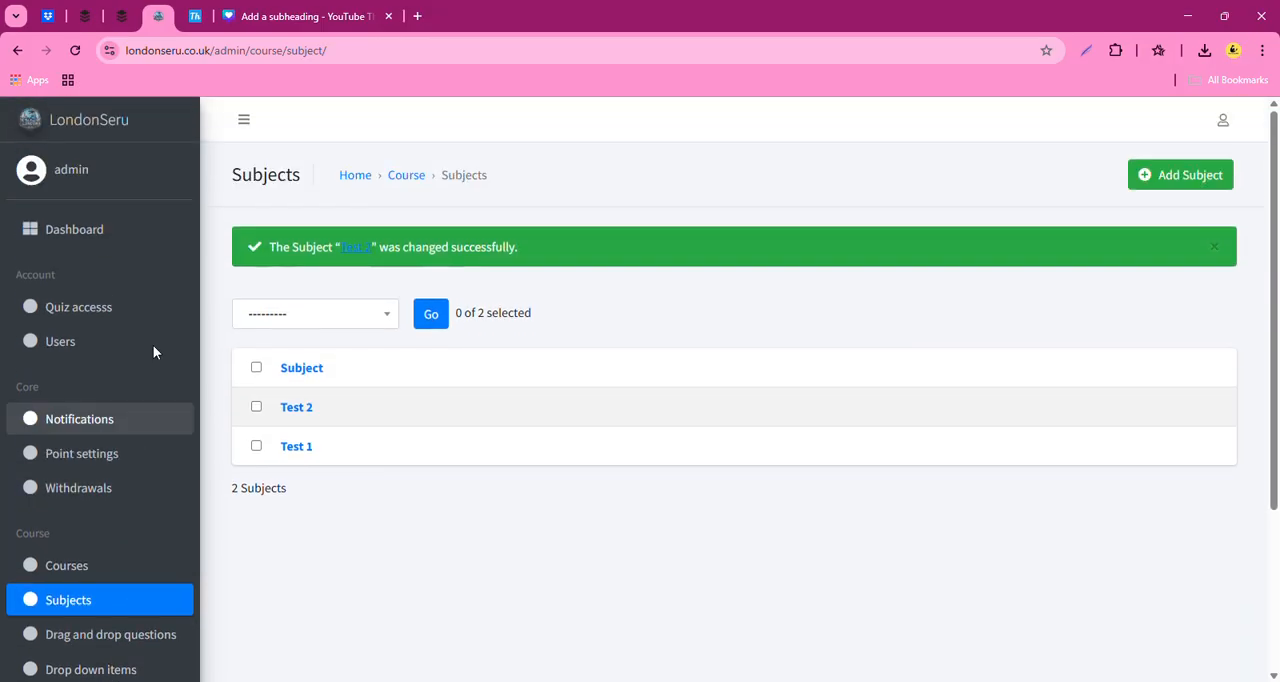
pyautogui.click(199, 17)
pyautogui.scroll(10, 729, 491)
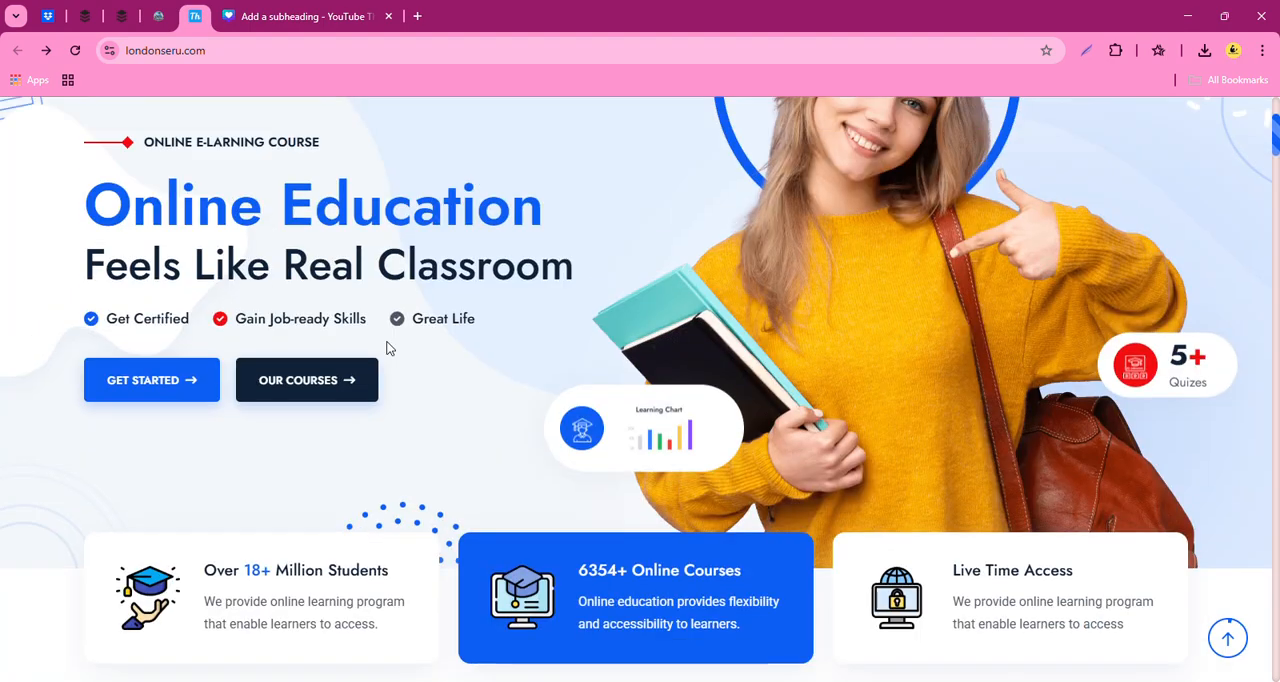
pyautogui.click(75, 50)
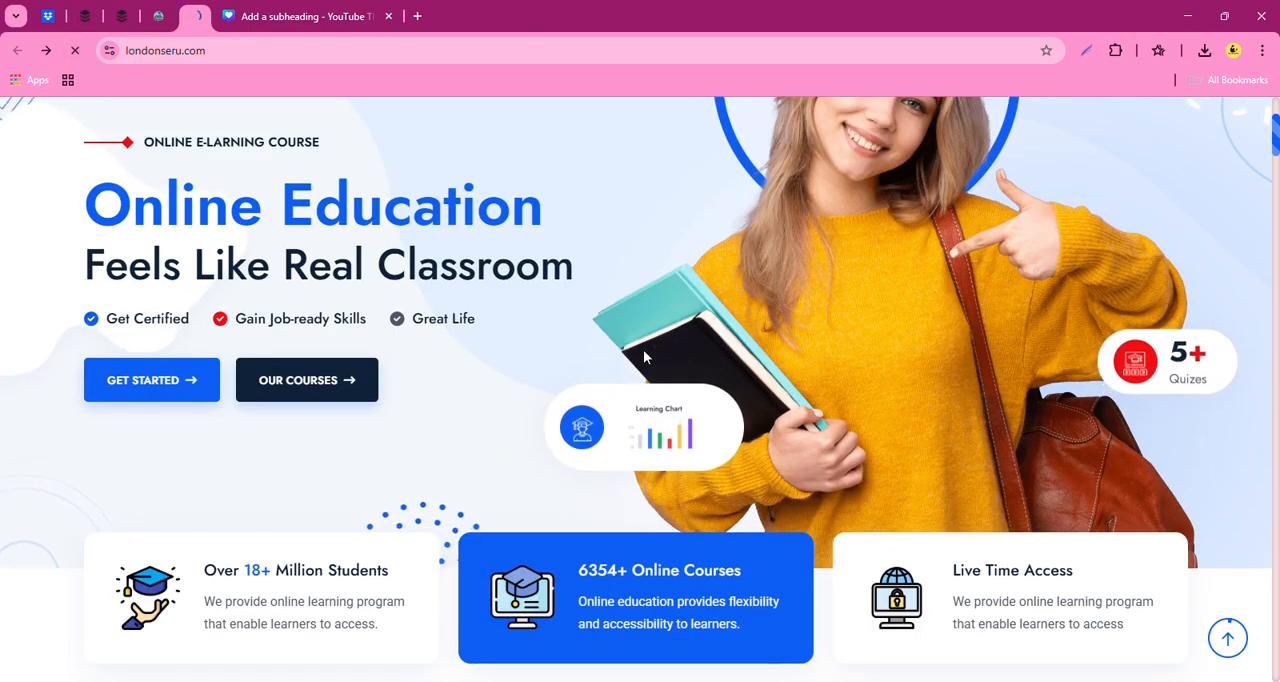
pyautogui.scroll(-6, 679, 500)
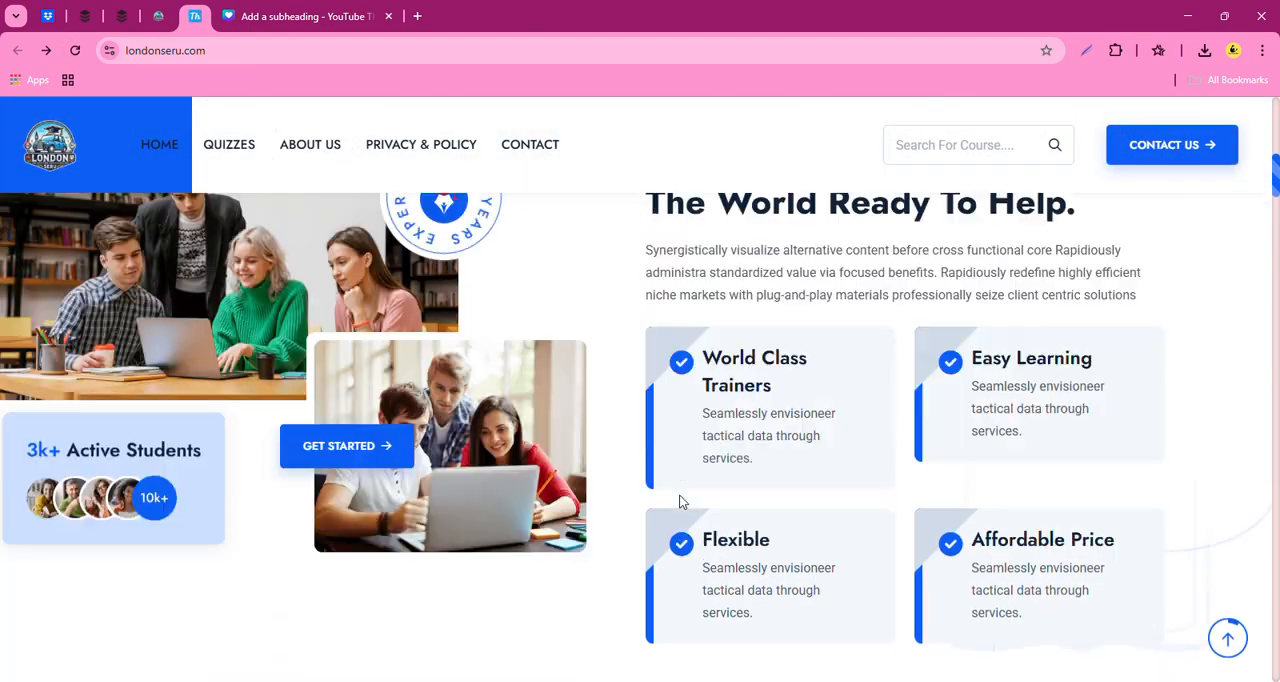
pyautogui.scroll(-4, 679, 500)
pyautogui.scroll(-2, 720, 500)
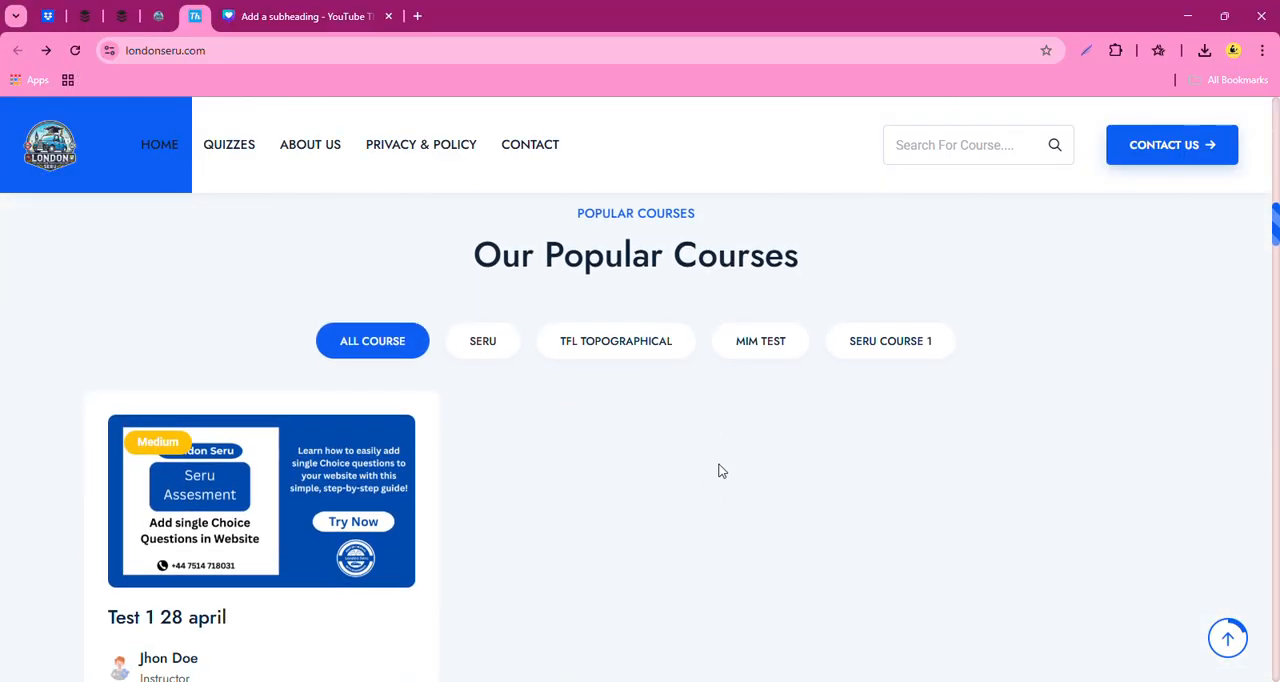
pyautogui.click(930, 357)
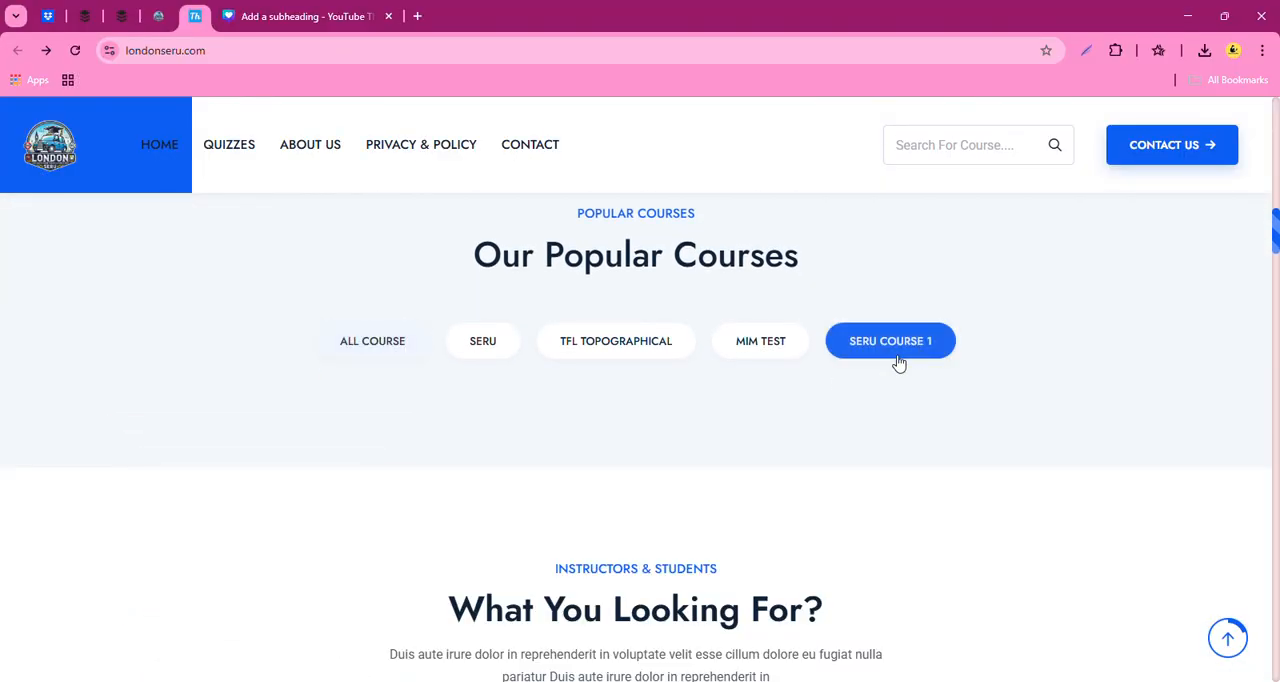
pyautogui.scroll(-5, 549, 486)
pyautogui.scroll(5, 548, 488)
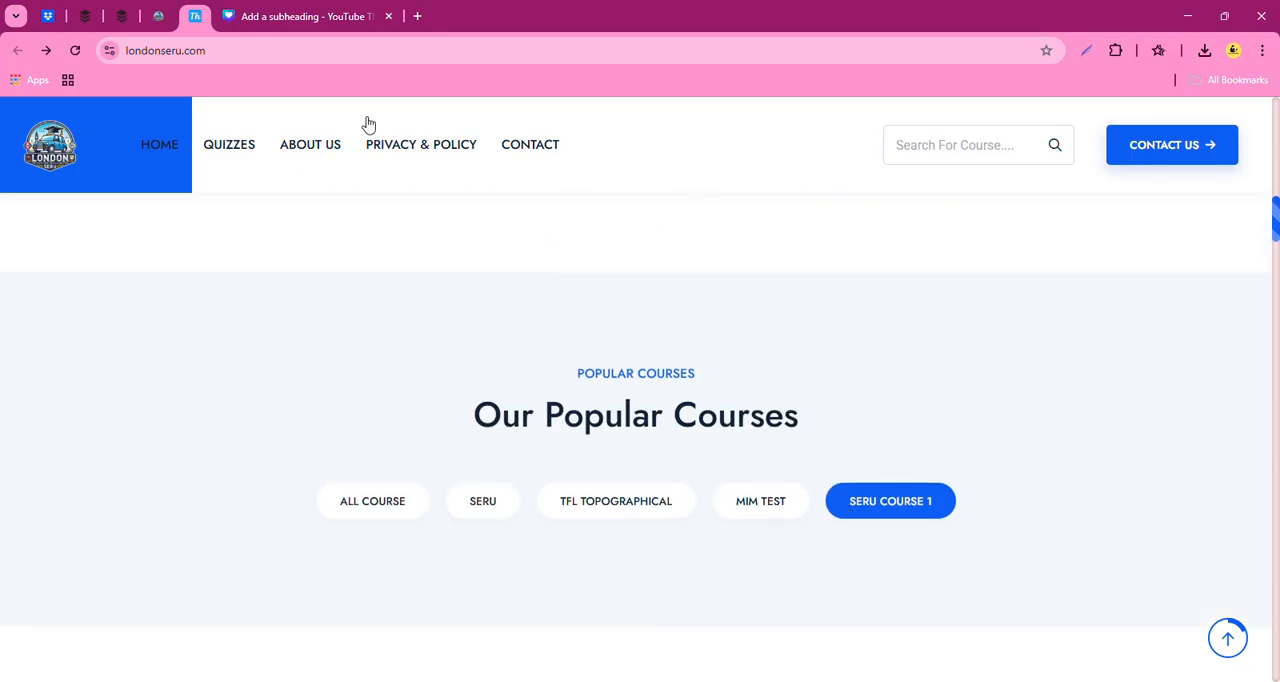
# - Examine the fields of a blank question pattern form in the admin site, and return to the list of courses
pyautogui.click(158, 16)
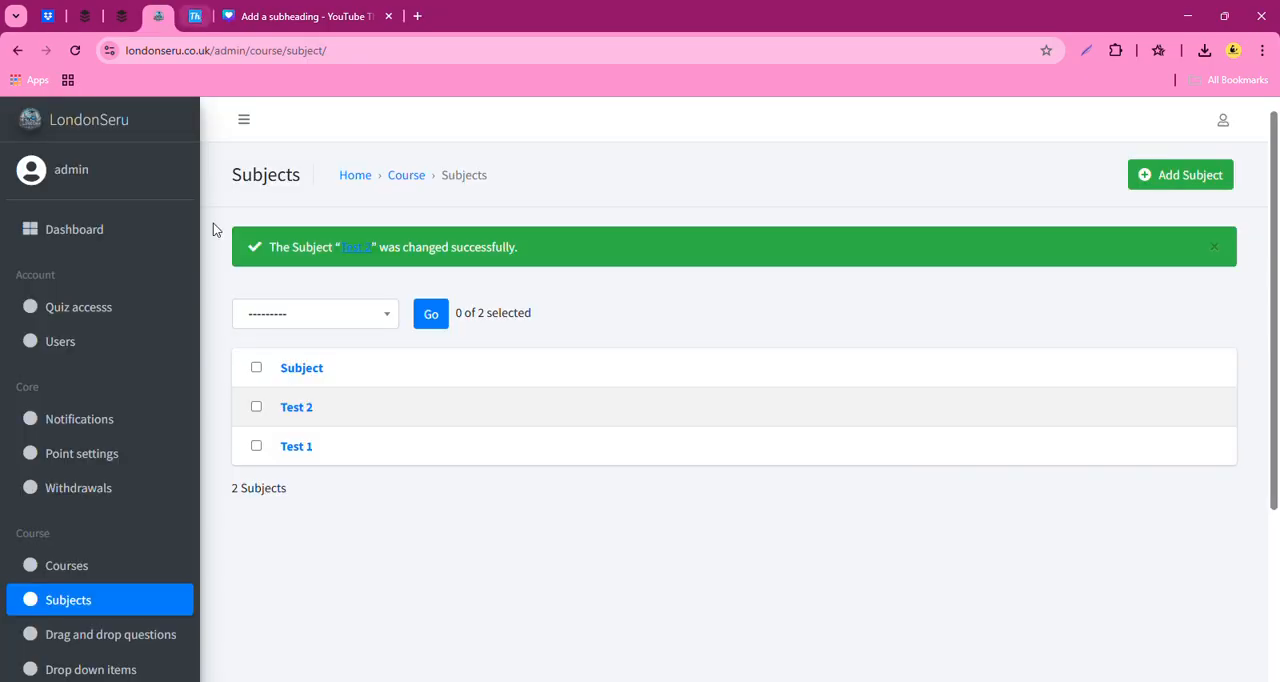
pyautogui.scroll(-1, 138, 512)
pyautogui.scroll(-3, 138, 519)
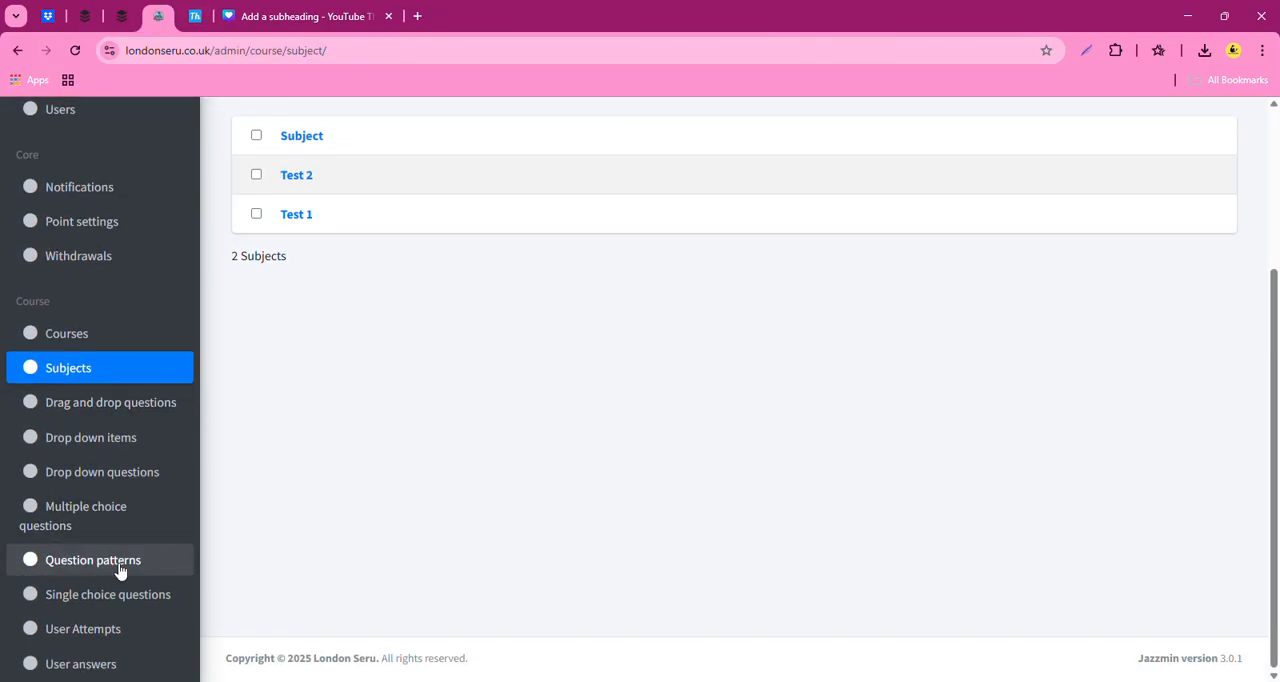
pyautogui.click(119, 563)
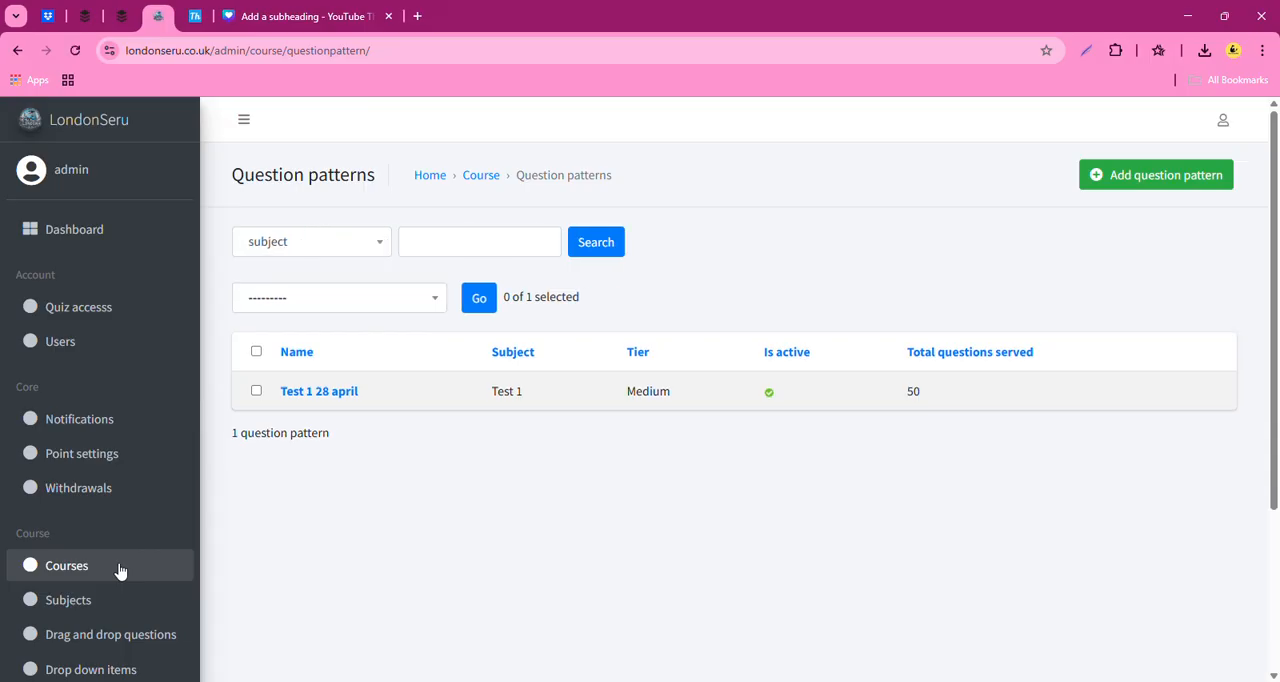
pyautogui.click(1174, 187)
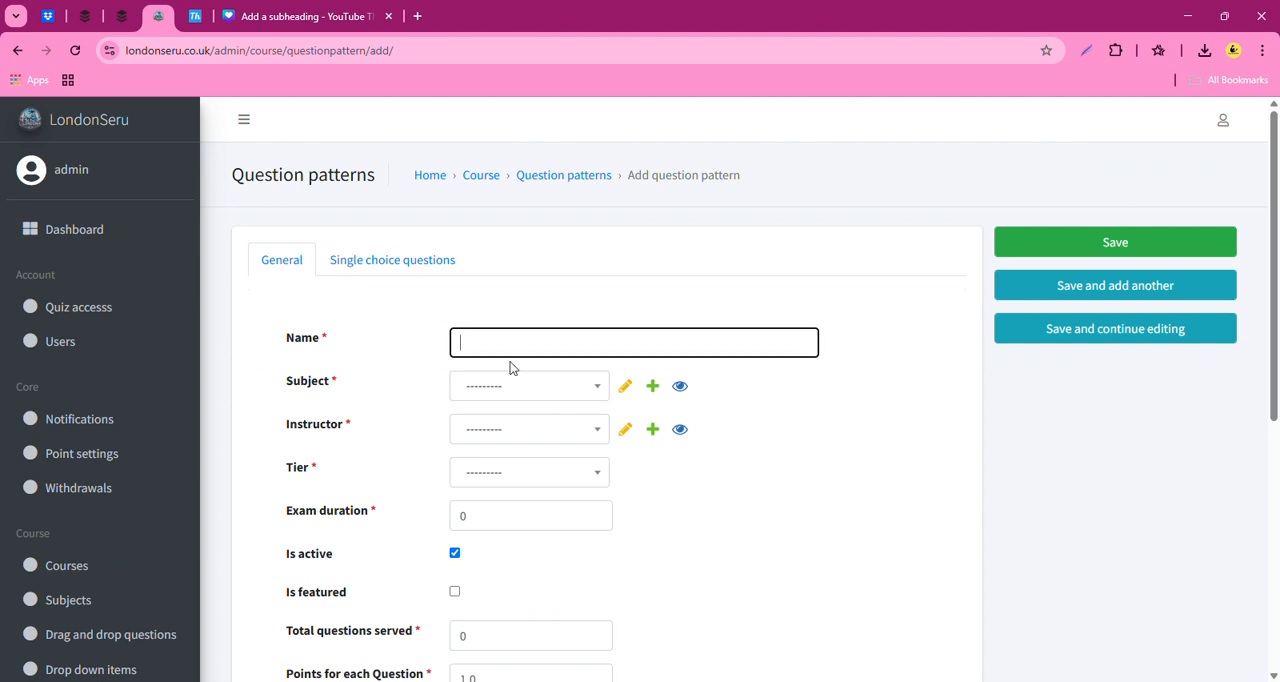
pyautogui.click(17, 50)
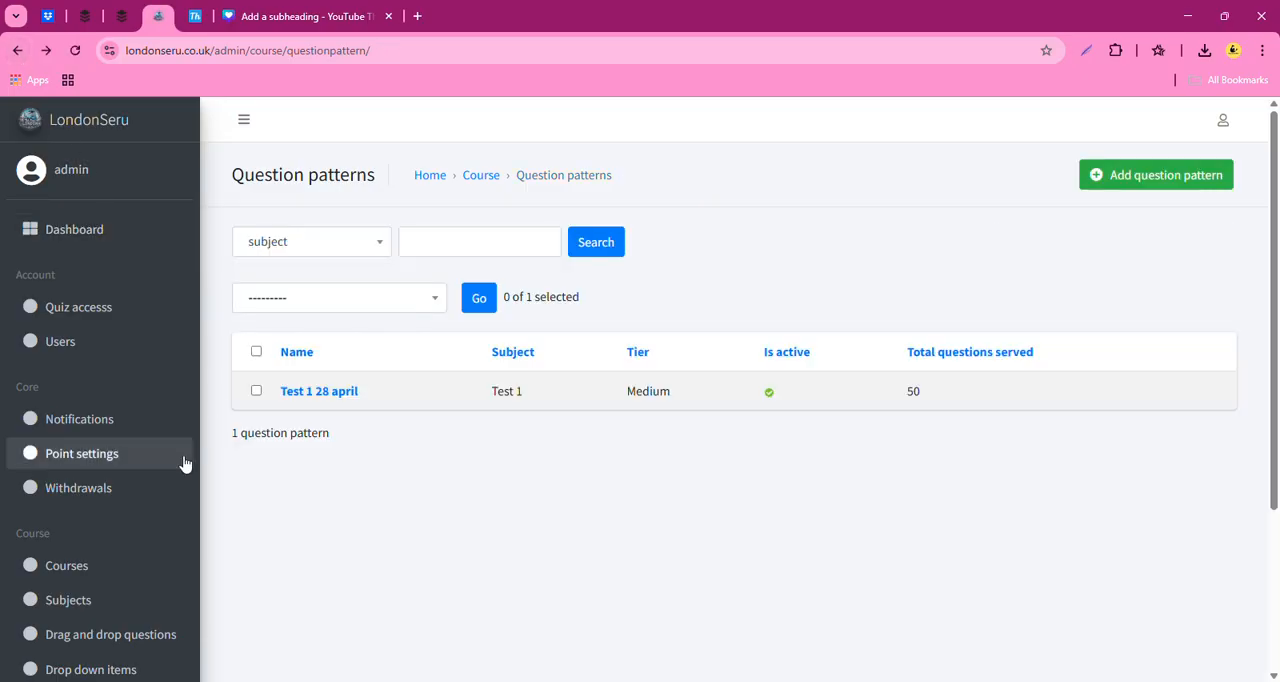
pyautogui.click(88, 583)
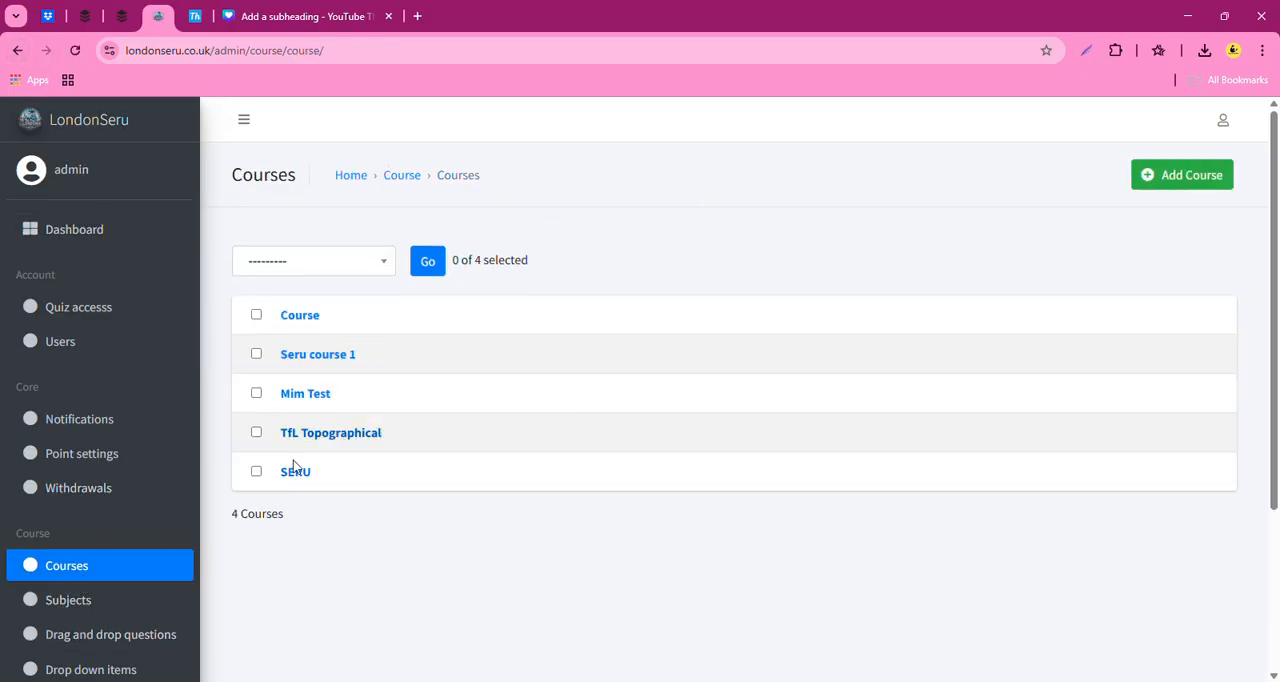
# - Go to the list of question patterns, look at the existing pattern "Test 1 28 april", and return to the list
pyautogui.scroll(-2, 80, 606)
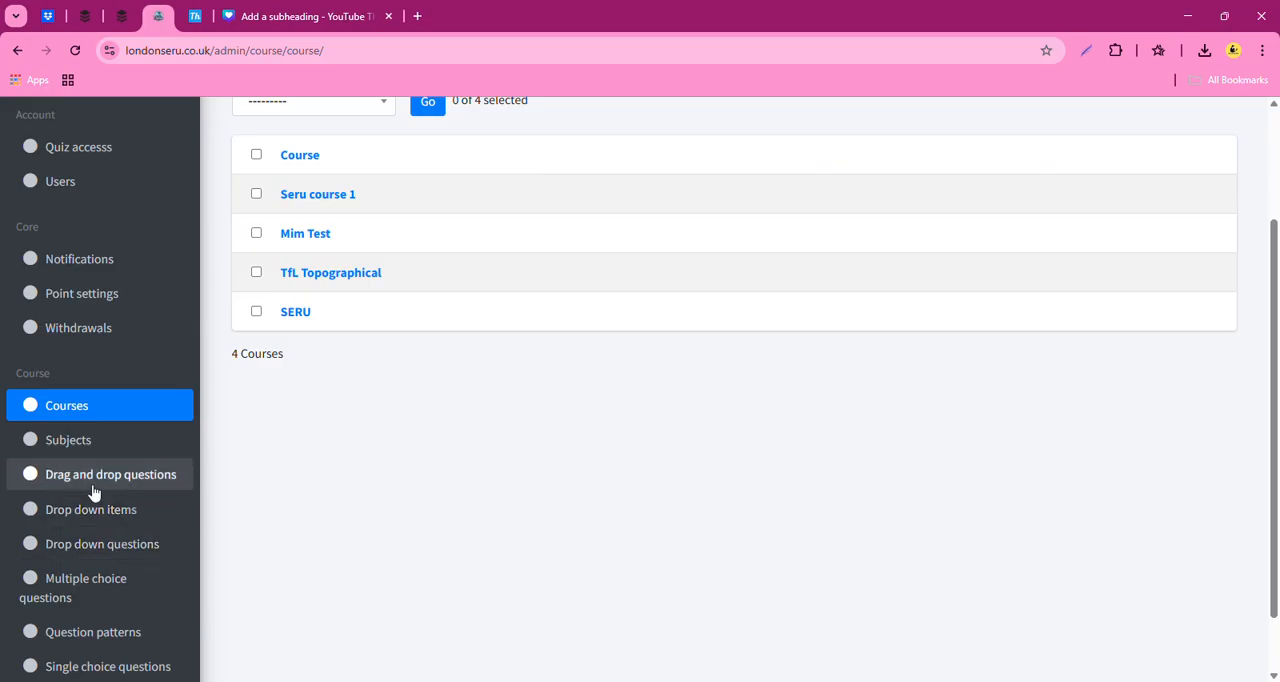
pyautogui.click(131, 638)
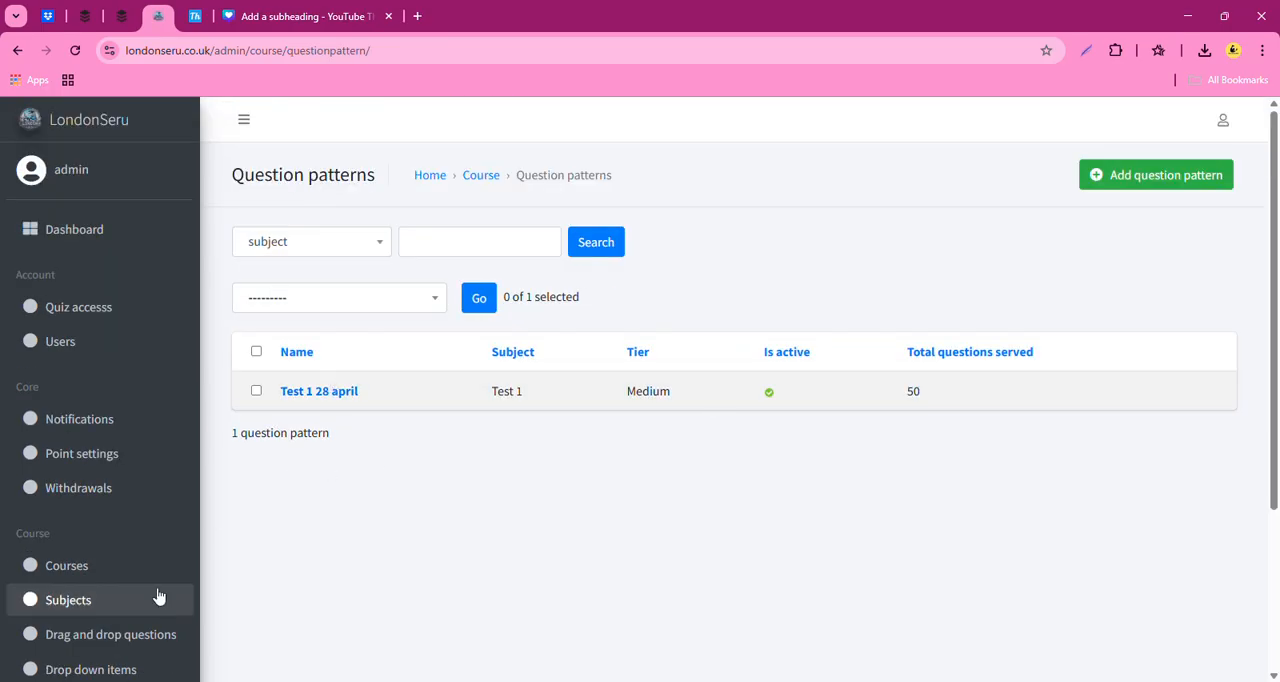
pyautogui.scroll(-1, 140, 598)
pyautogui.scroll(-3, 129, 600)
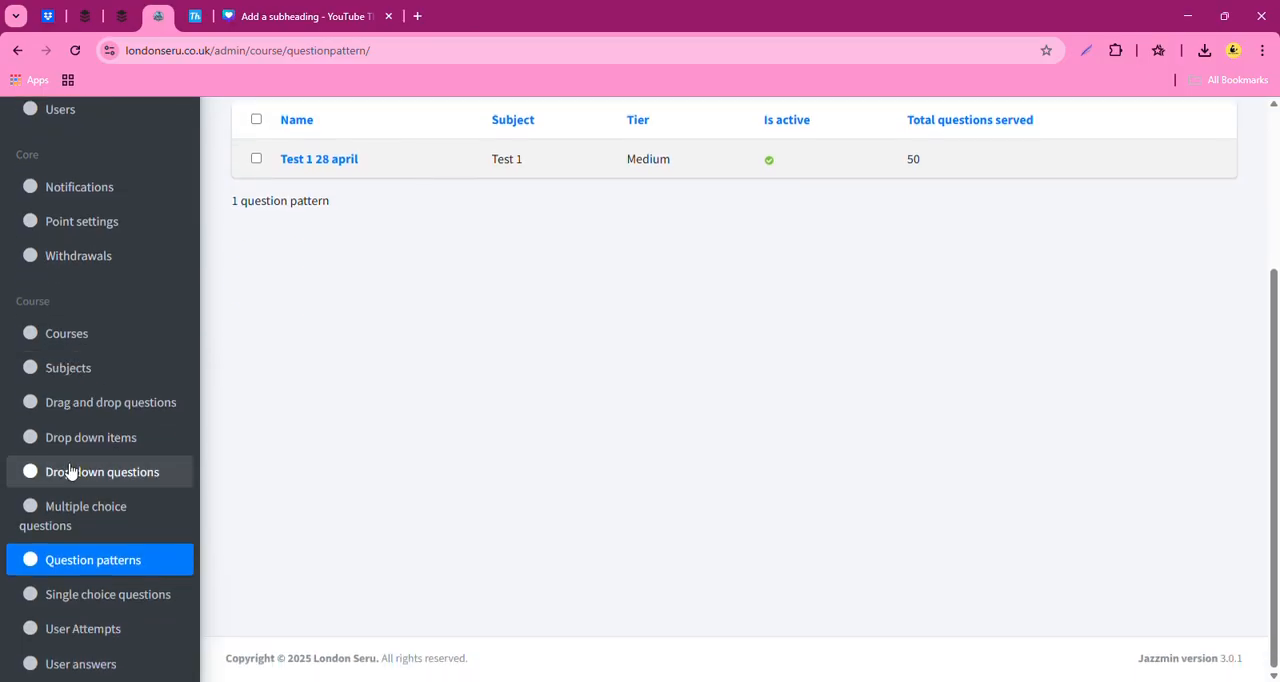
pyautogui.scroll(4, 685, 615)
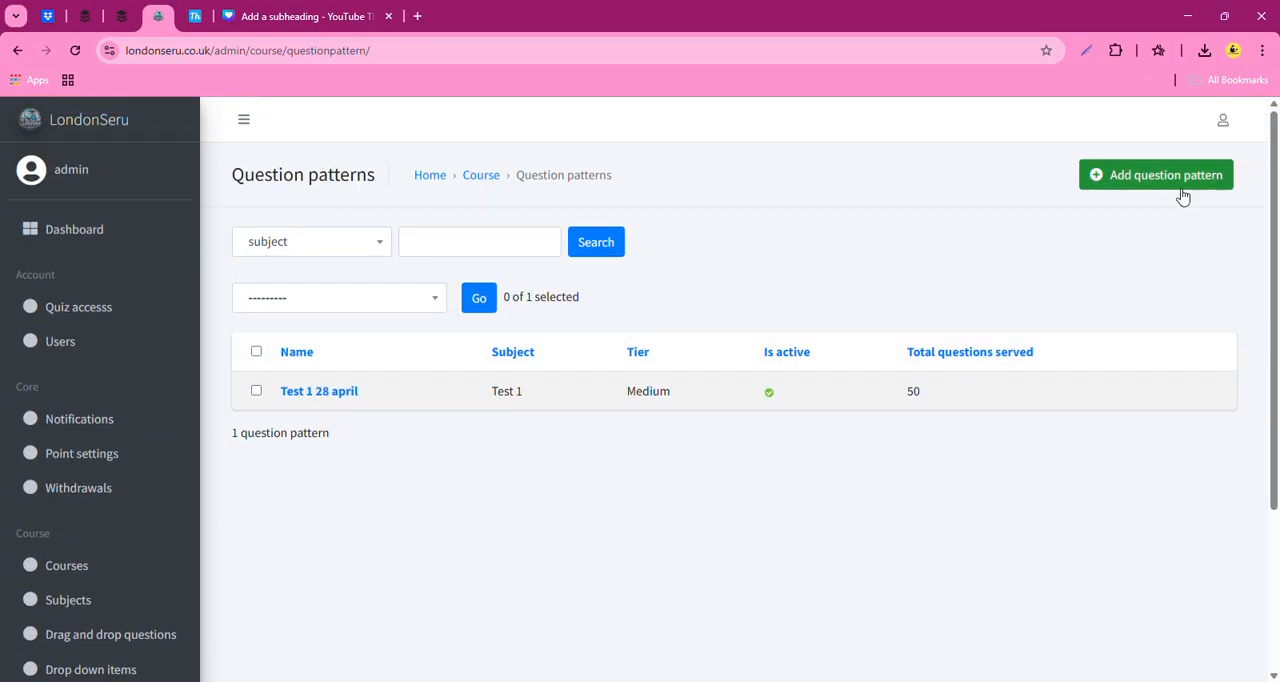
pyautogui.click(335, 393)
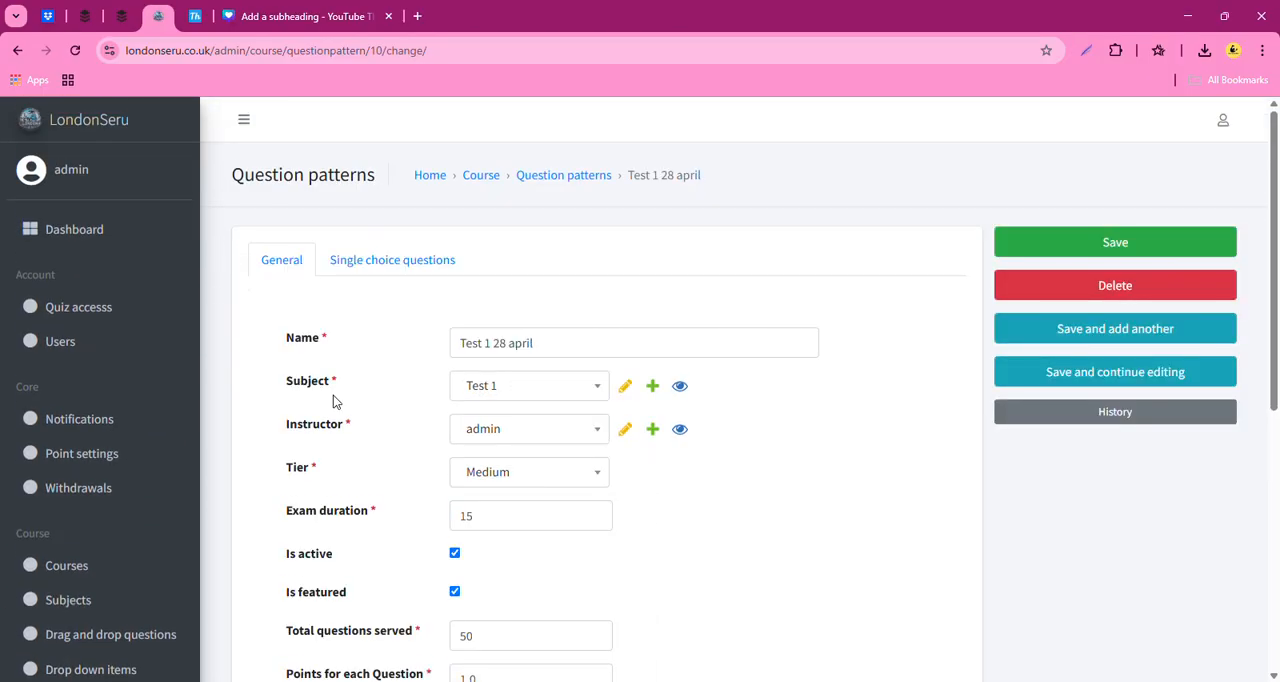
pyautogui.click(18, 50)
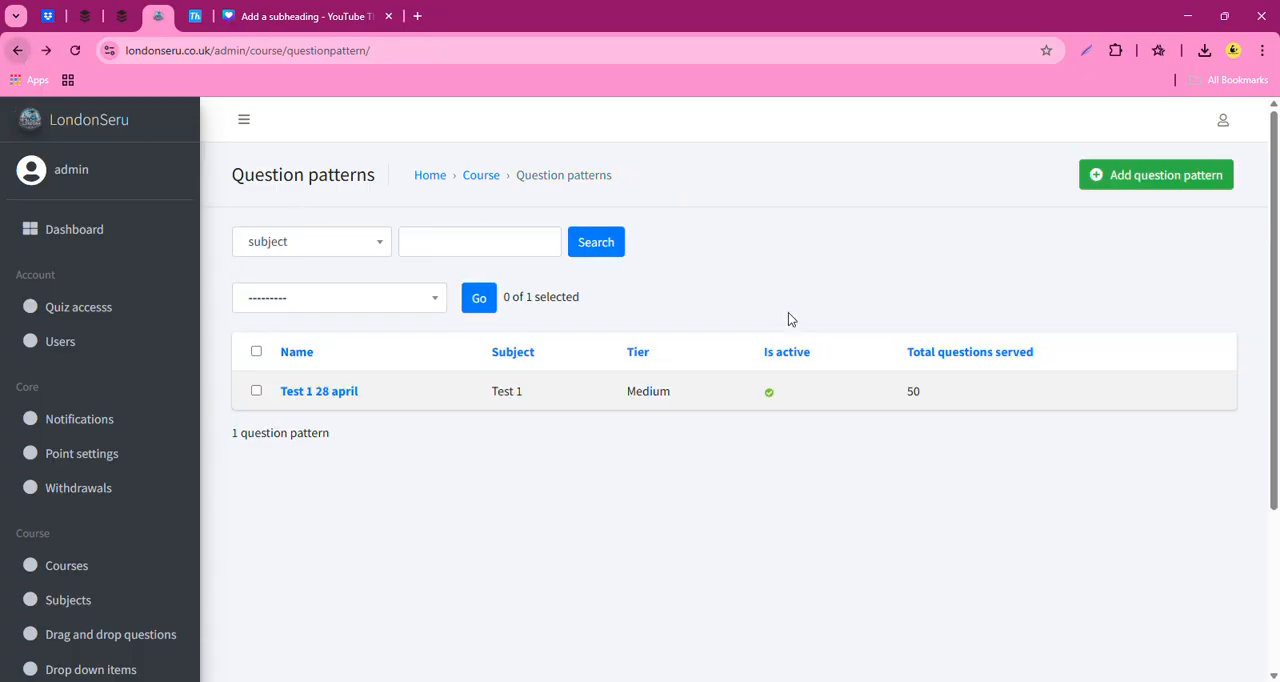
# - Start a new question pattern named "Seru course 1" and assign it to the subject Test 2
pyautogui.click(1149, 182)
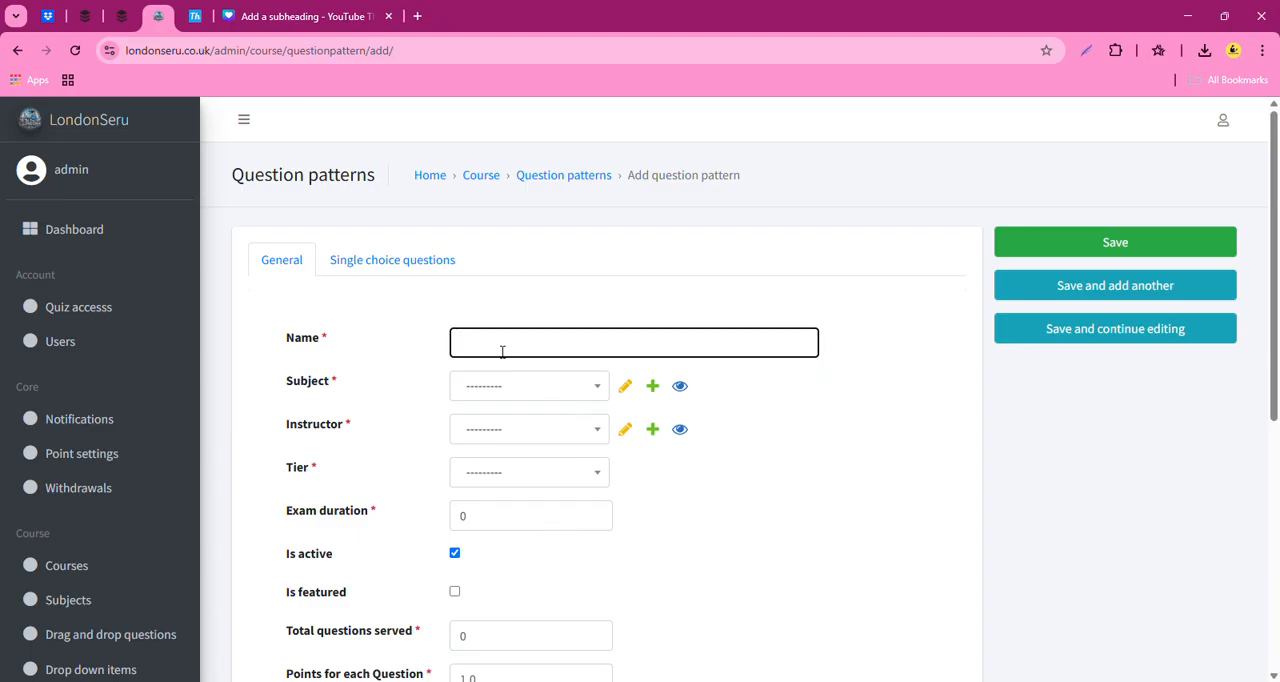
pyautogui.write('seru co')
pyautogui.click(540, 375)
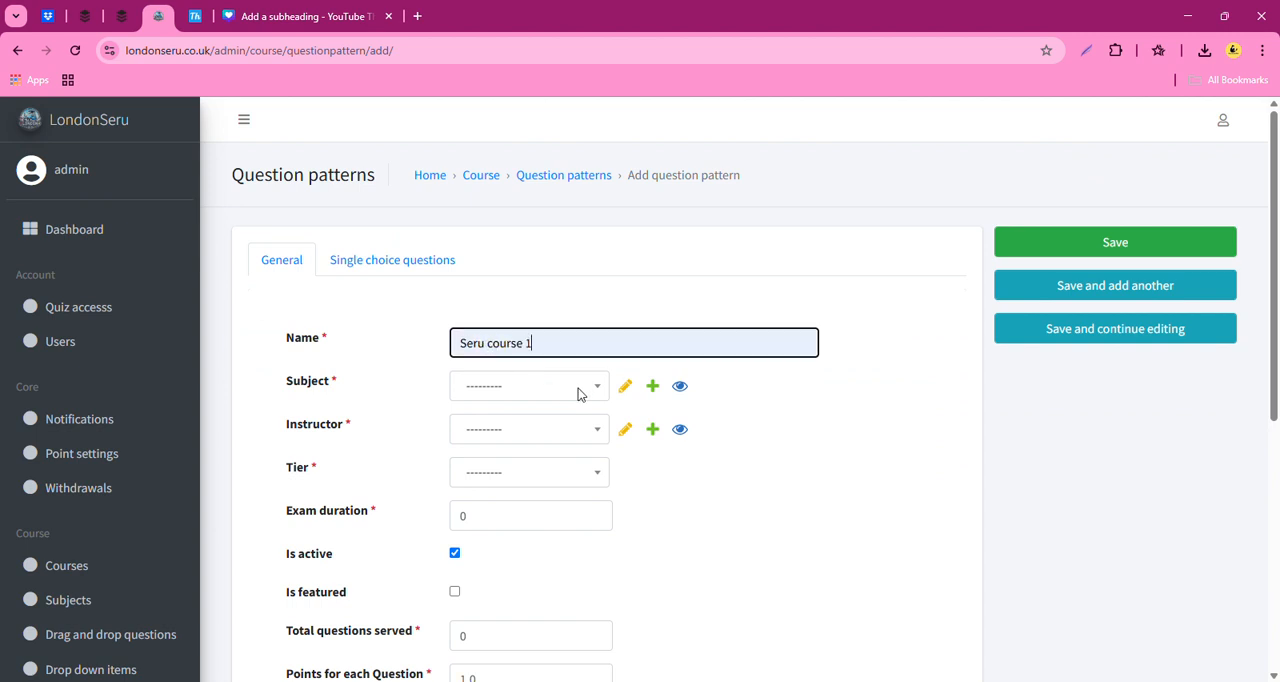
pyautogui.click(516, 399)
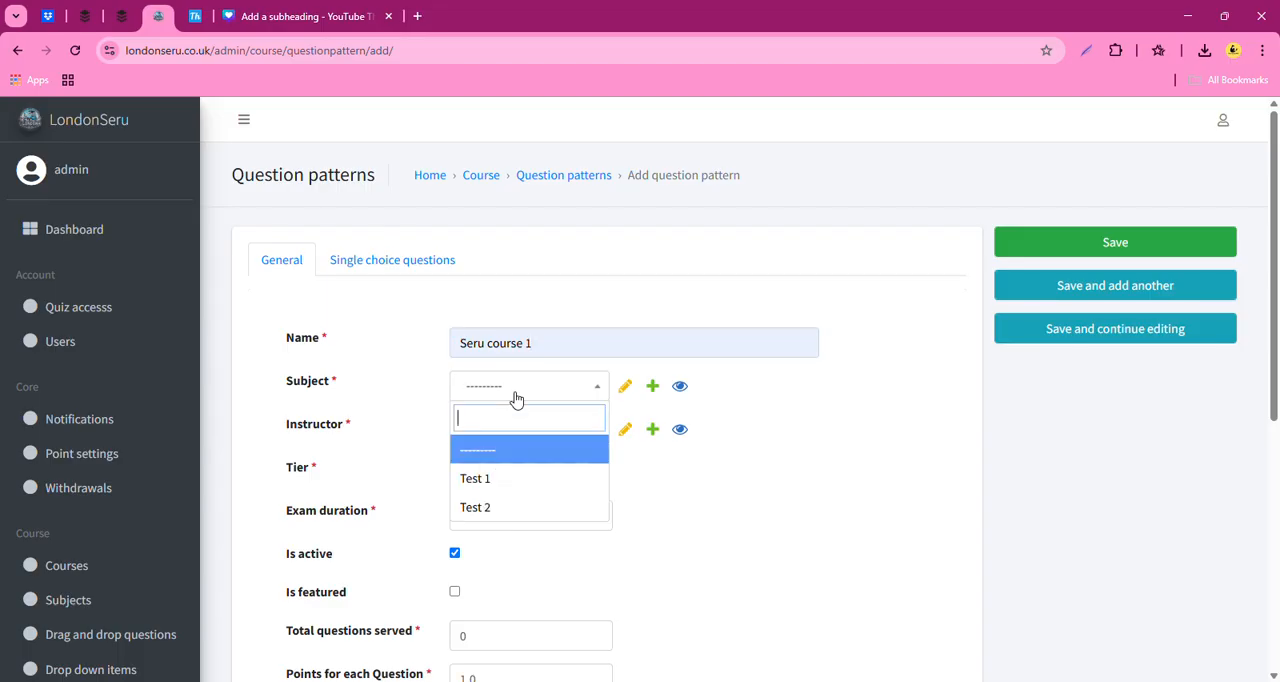
pyautogui.click(510, 512)
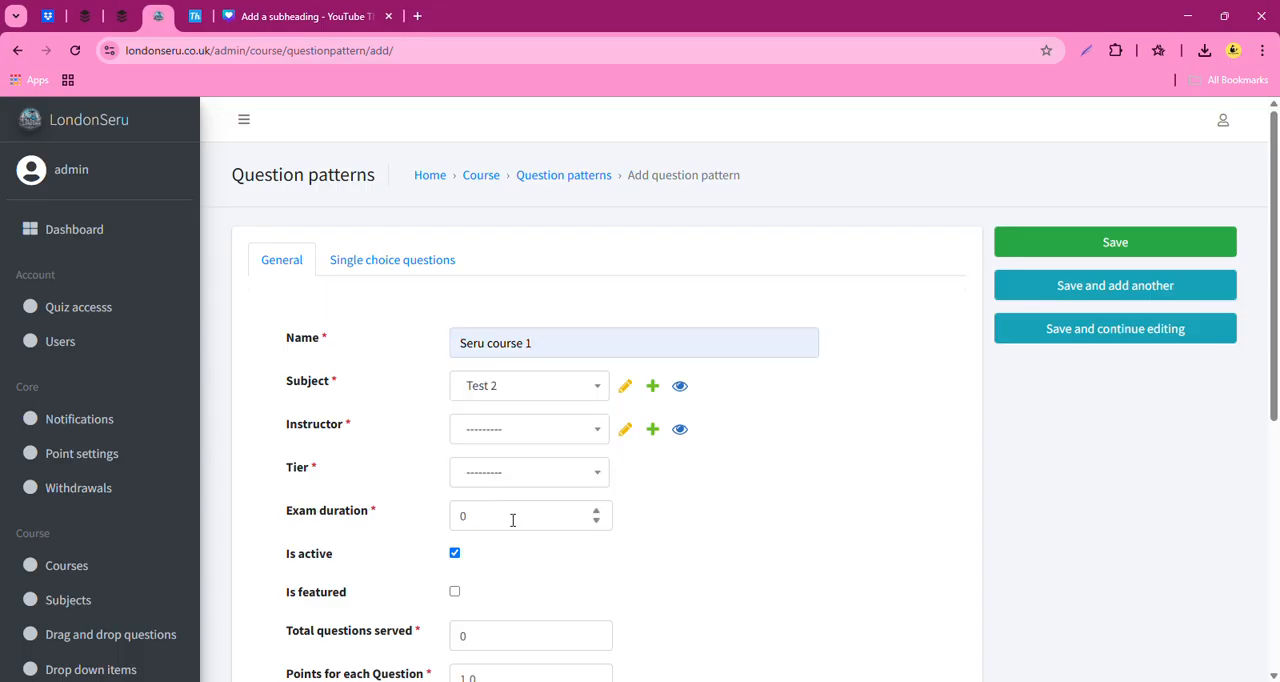
# - Set the new question pattern's instructor to admin and its tier to Medium
pyautogui.click(481, 432)
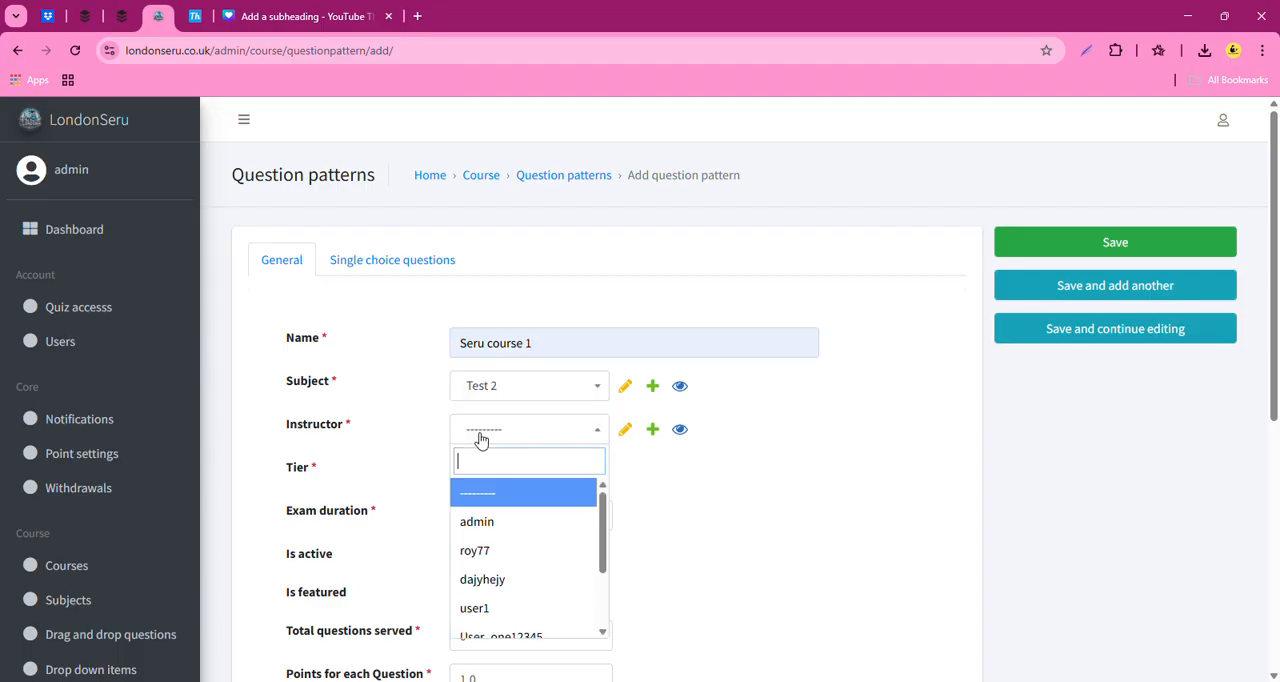
pyautogui.click(485, 522)
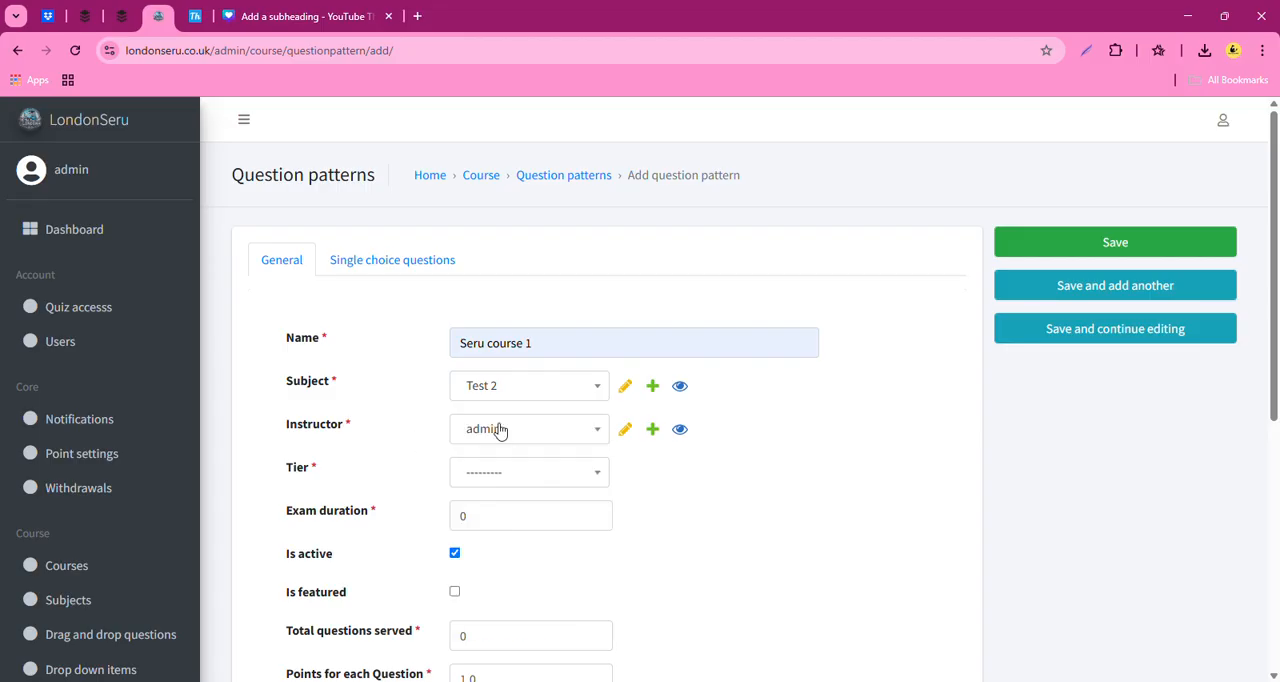
pyautogui.click(528, 472)
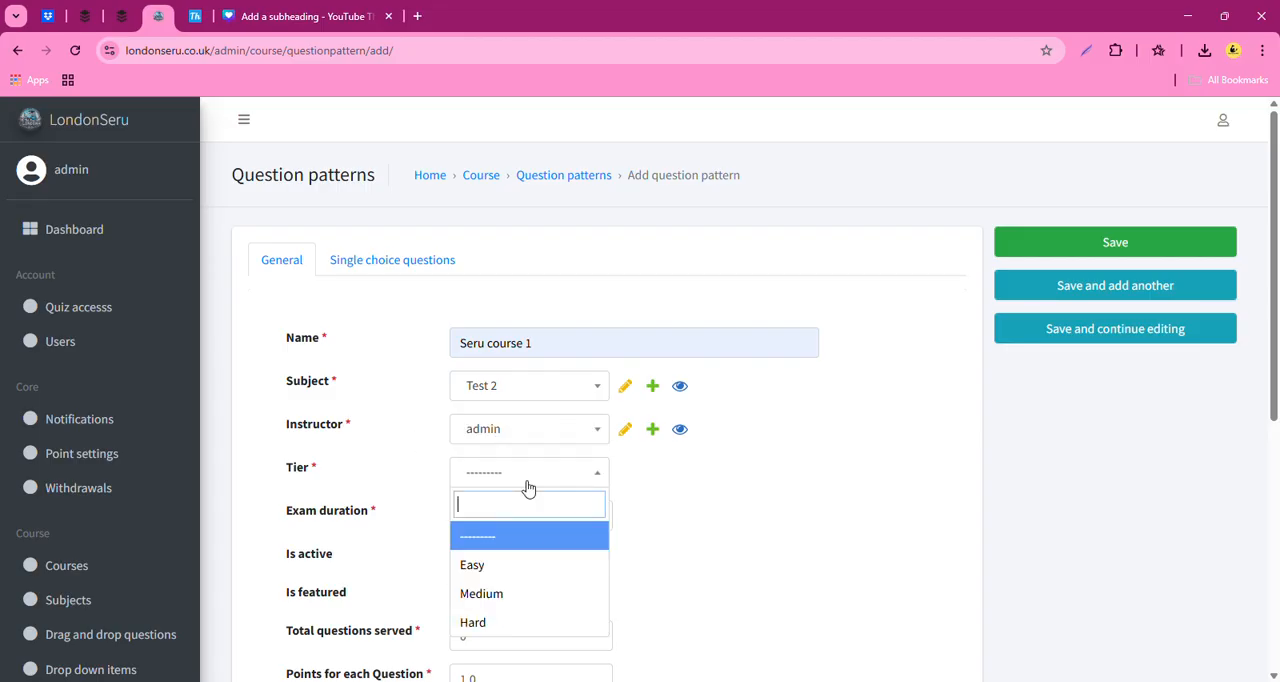
pyautogui.click(494, 600)
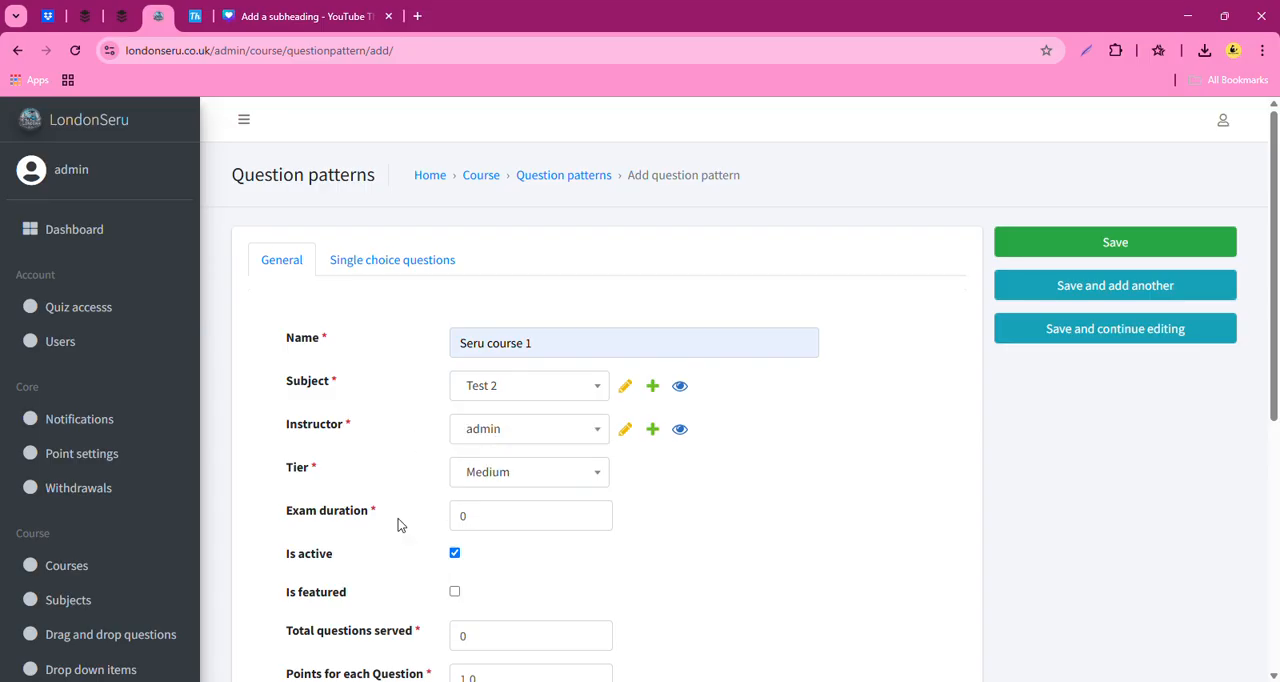
# - Set the exam duration to 5 and mark the question pattern as featured
pyautogui.click(516, 529)
pyautogui.press('BackSpace')
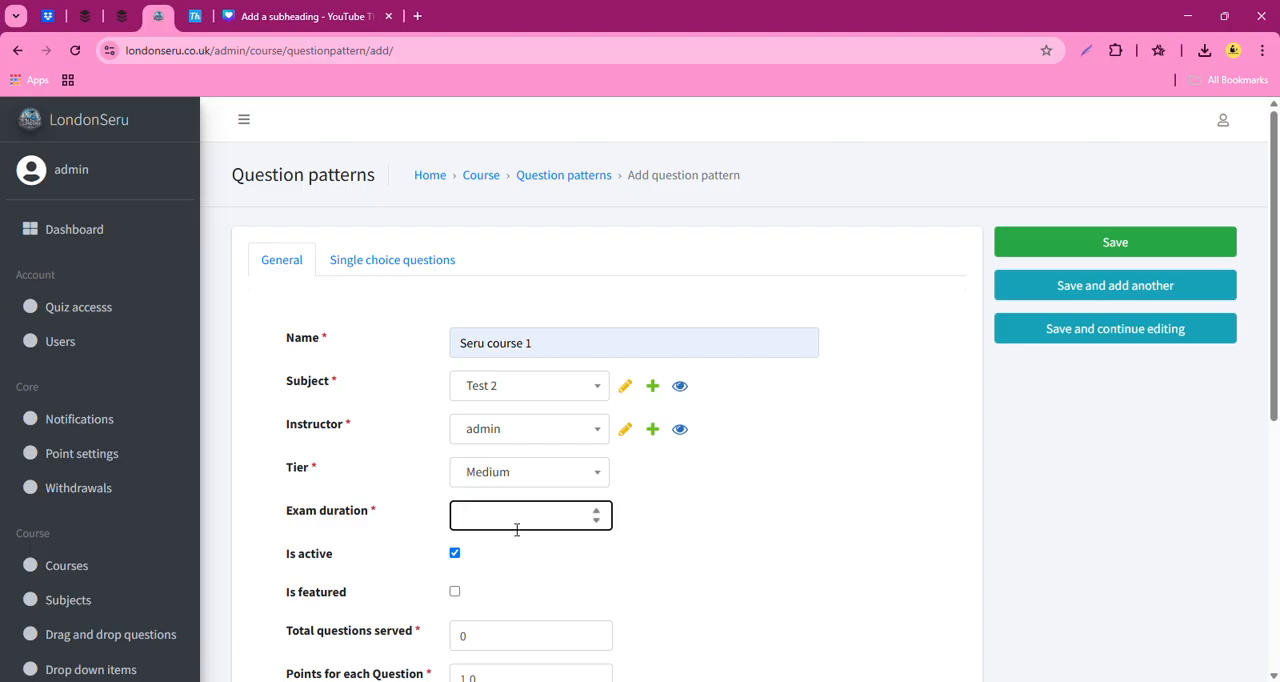
pyautogui.write('5')
pyautogui.scroll(-1, 470, 570)
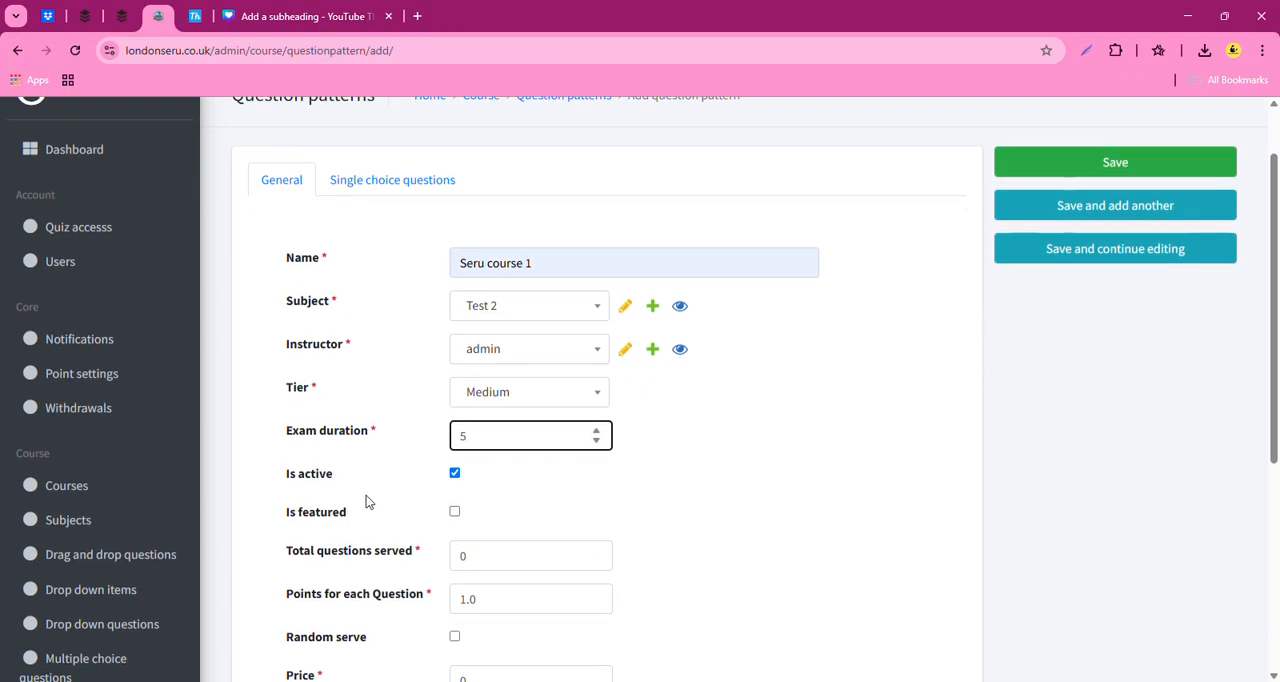
pyautogui.click(452, 514)
# - Set the total questions served to 40 for the new question pattern
pyautogui.scroll(-1, 559, 527)
pyautogui.scroll(-1, 559, 527)
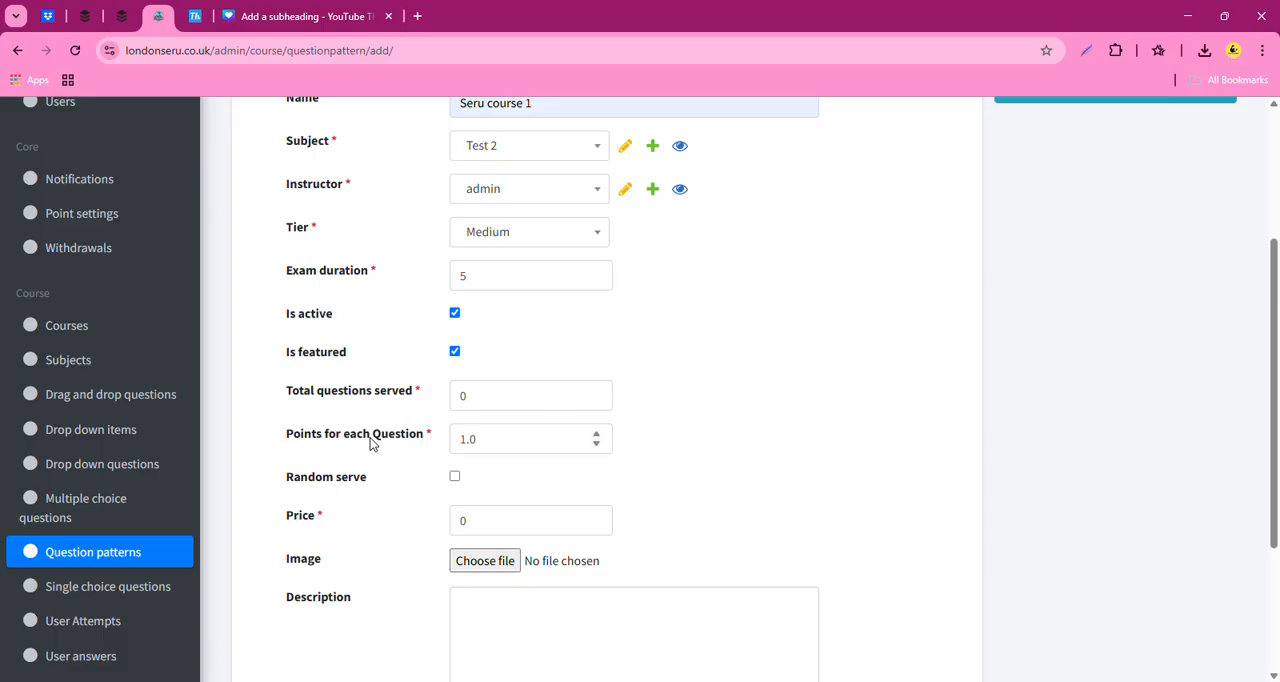
pyautogui.click(487, 412)
pyautogui.press('BackSpace')
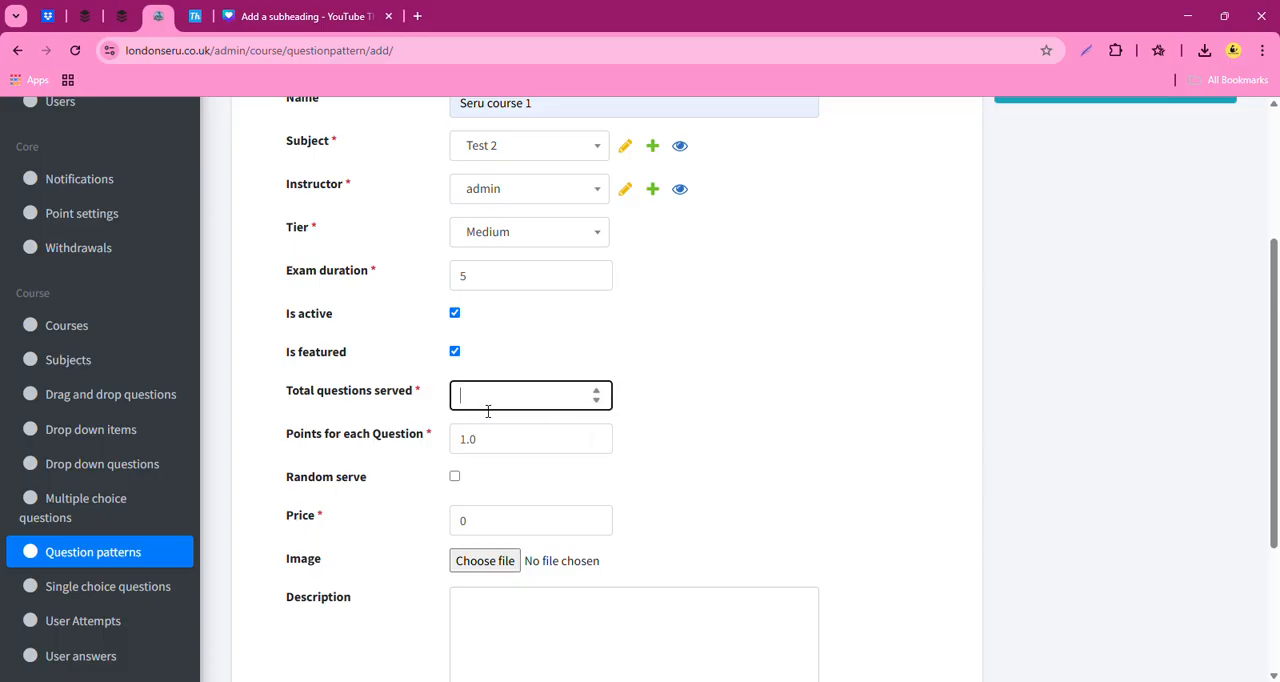
pyautogui.write('40')
# - Enable random serve for the question pattern and set its price to 15
pyautogui.click(455, 483)
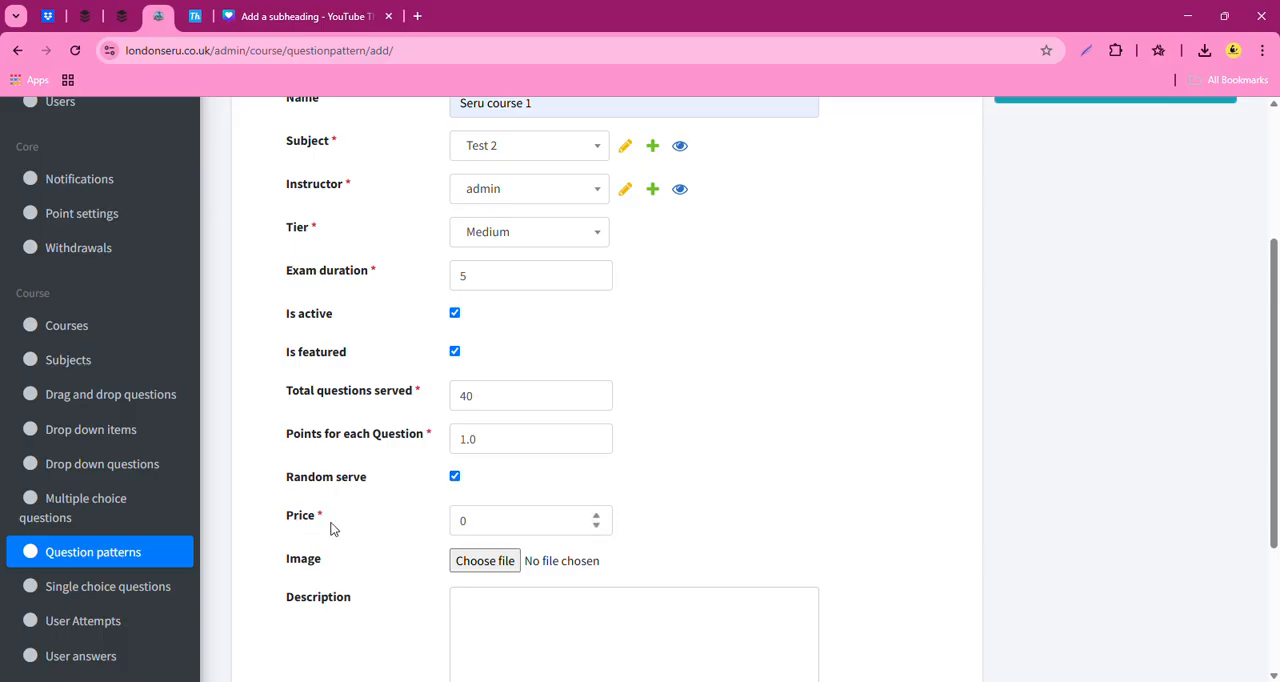
pyautogui.click(480, 532)
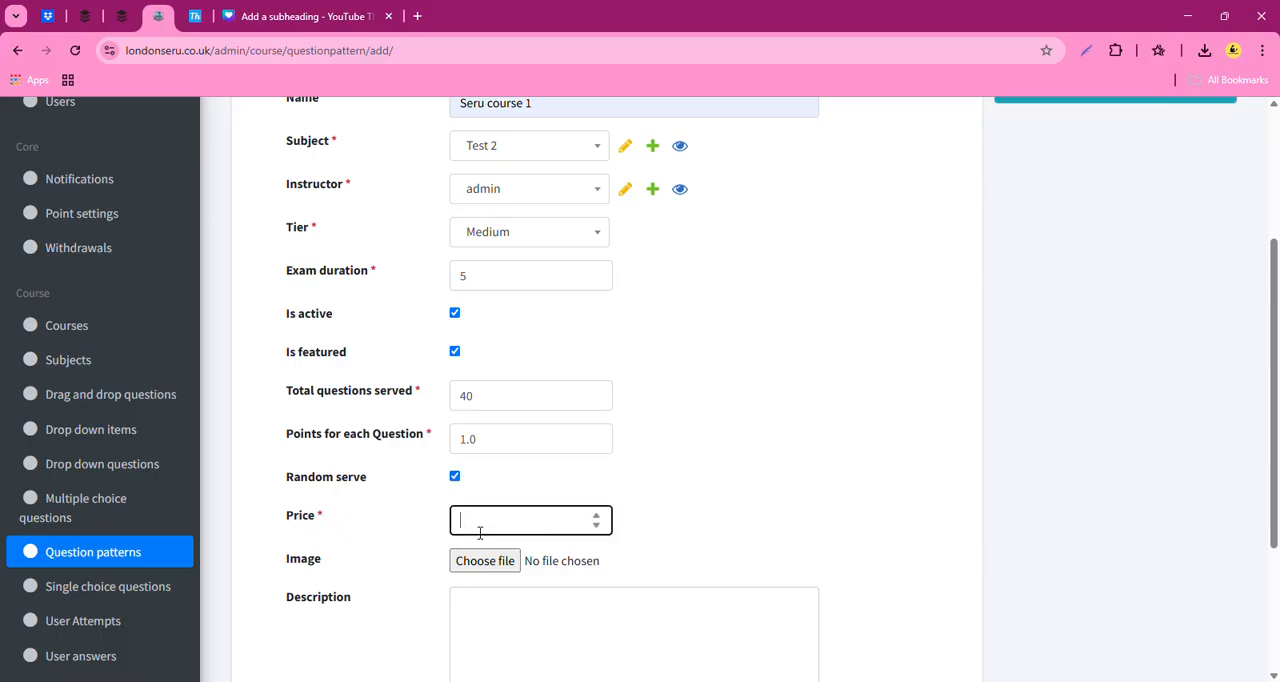
pyautogui.write('15')
pyautogui.click(477, 571)
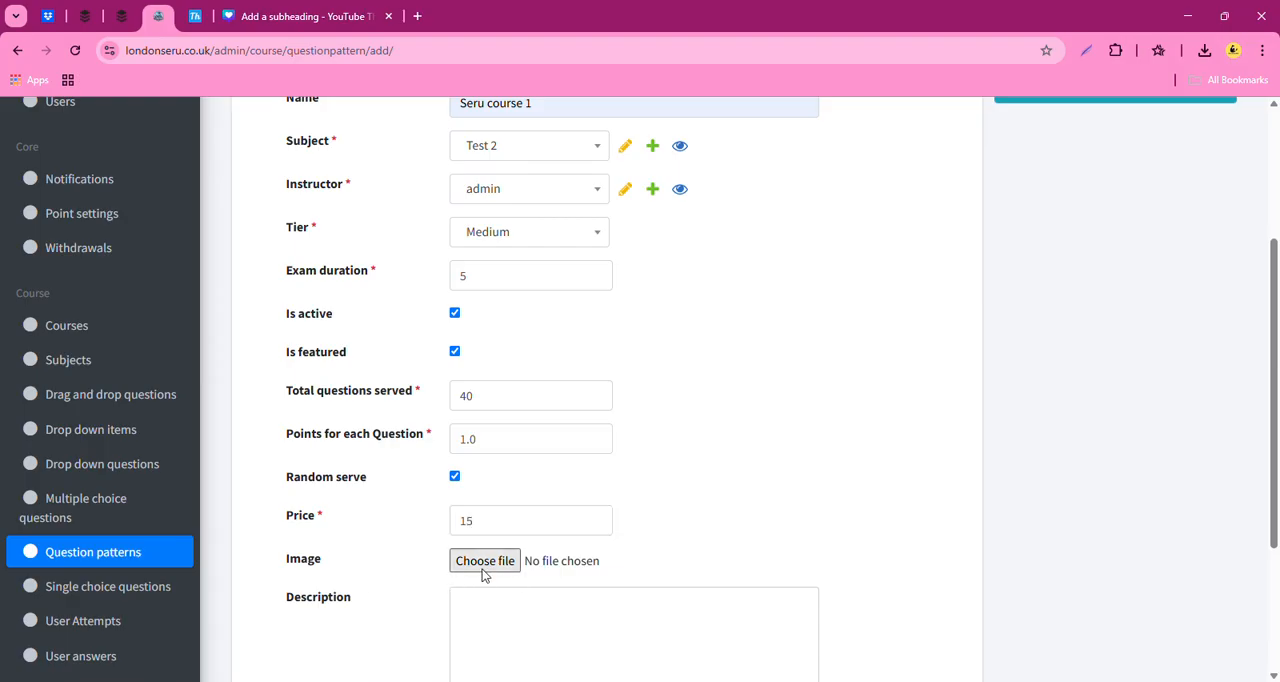
pyautogui.click(319, 141)
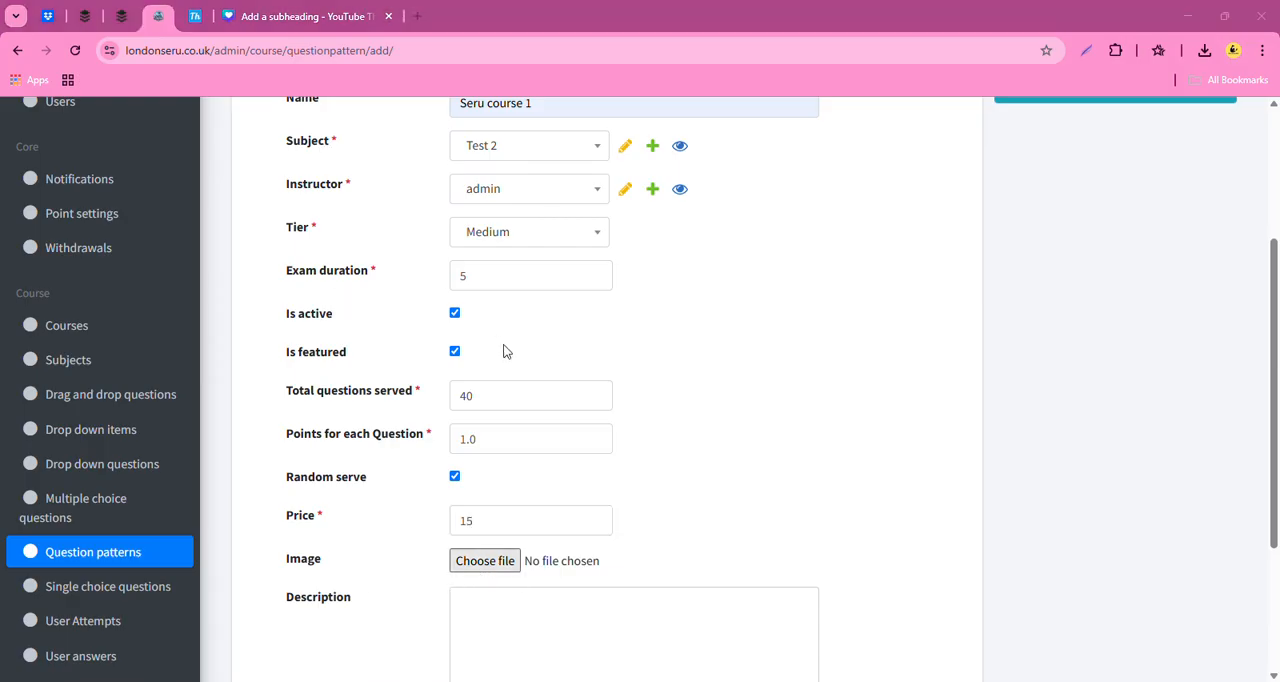
pyautogui.click(509, 354)
pyautogui.scroll(-2, 663, 512)
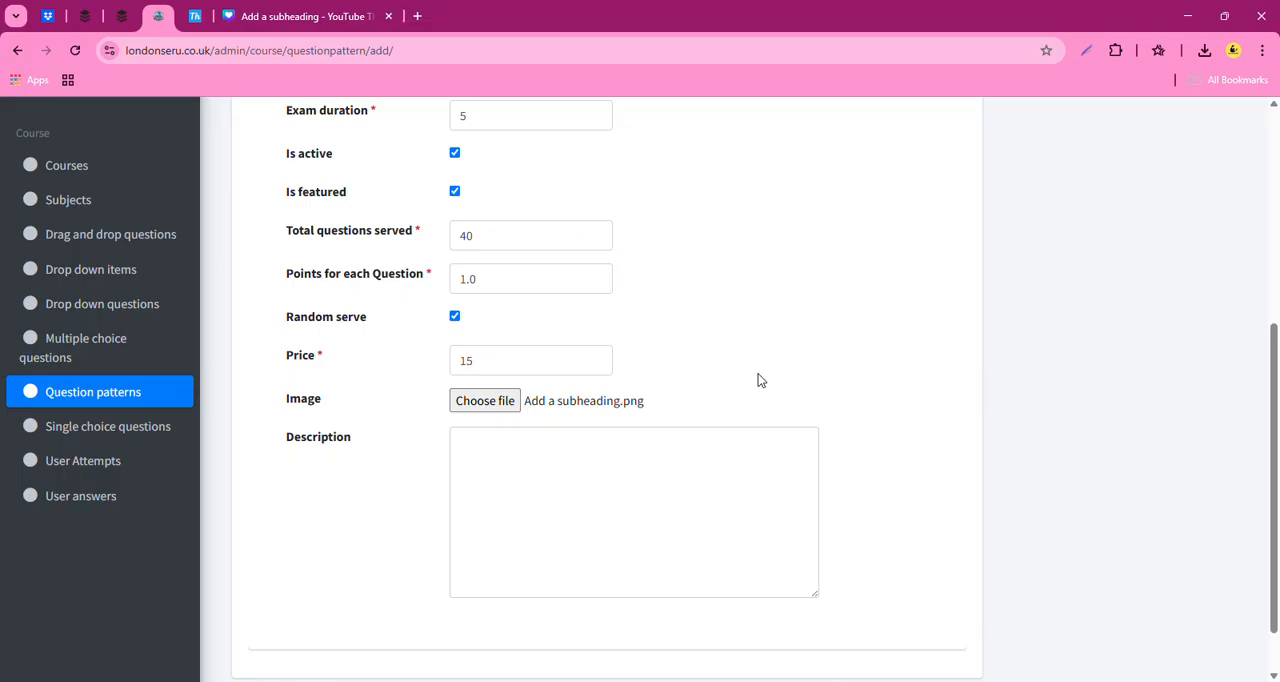
pyautogui.scroll(-3, 534, 566)
pyautogui.scroll(10, 534, 566)
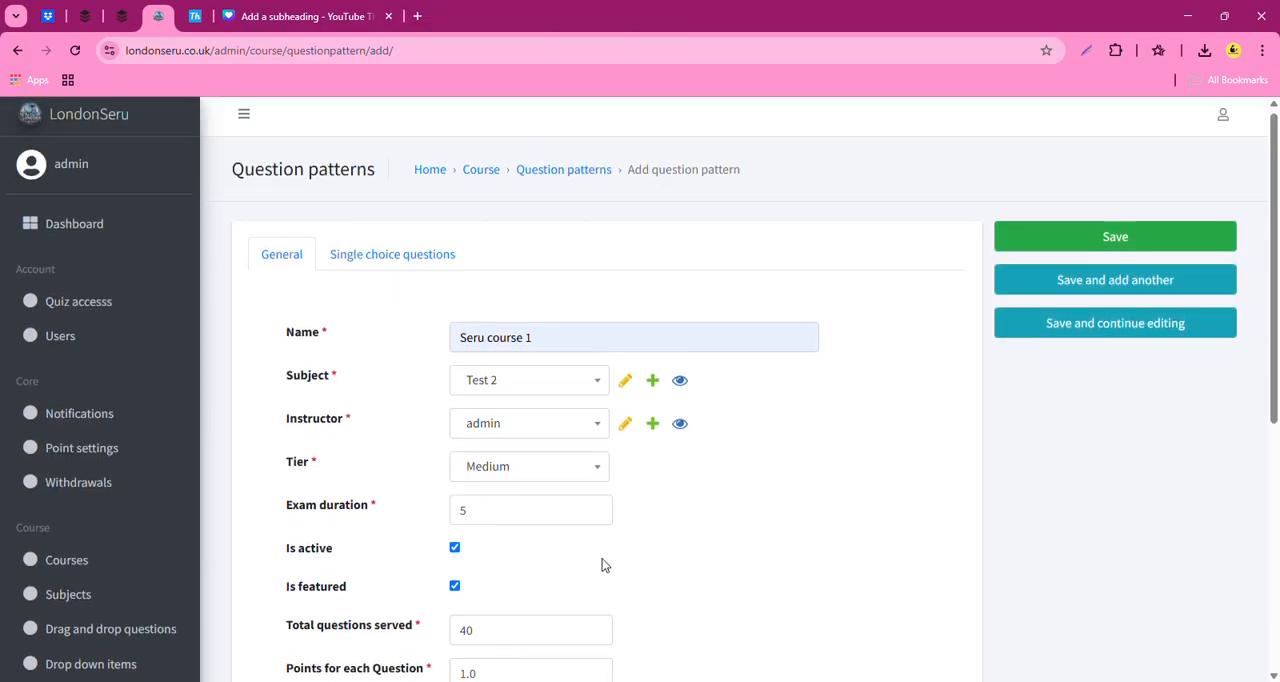
pyautogui.scroll(-5, 601, 566)
pyautogui.click(503, 337)
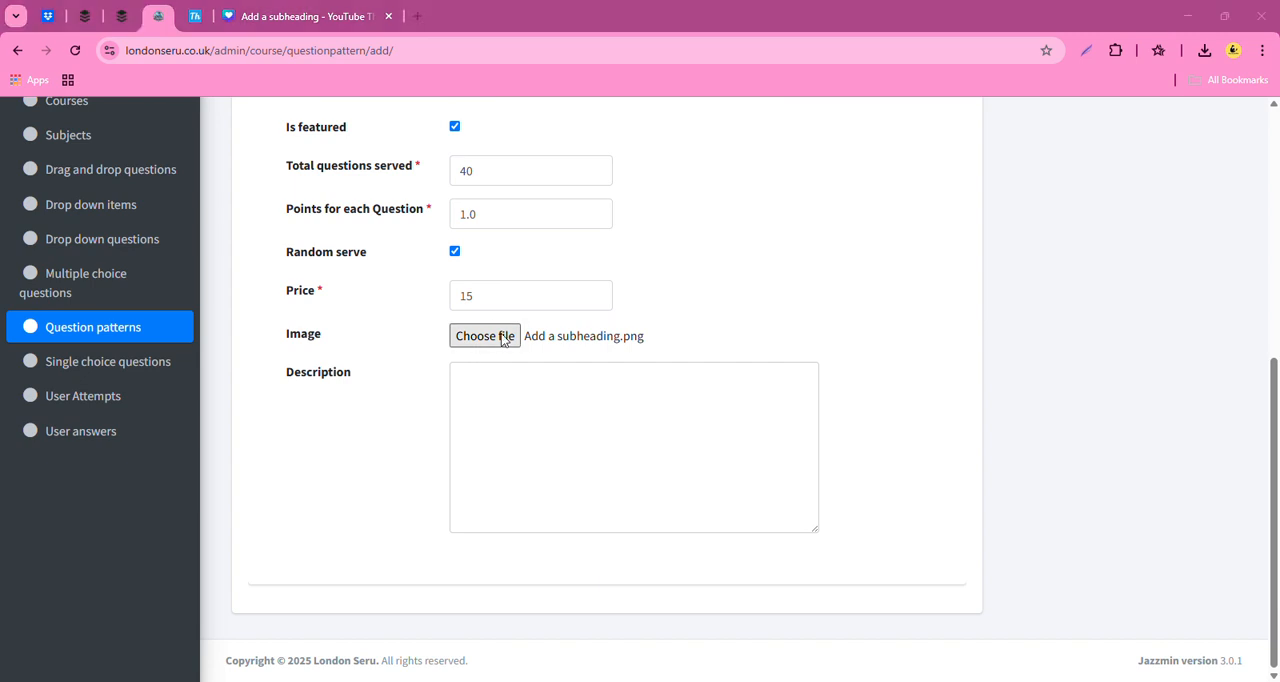
pyautogui.click(620, 13)
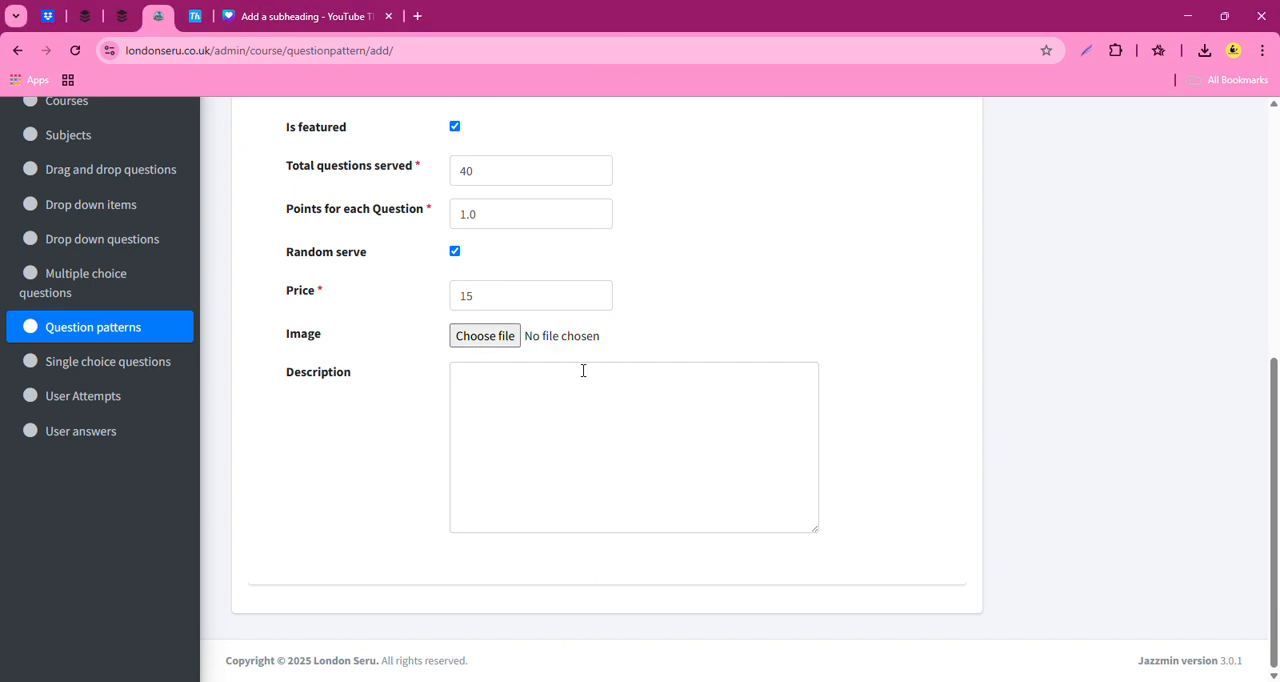
# - Attach the image file "Add a subheading.png" to the question pattern and review the filled-in form
pyautogui.click(501, 335)
pyautogui.click(351, 140)
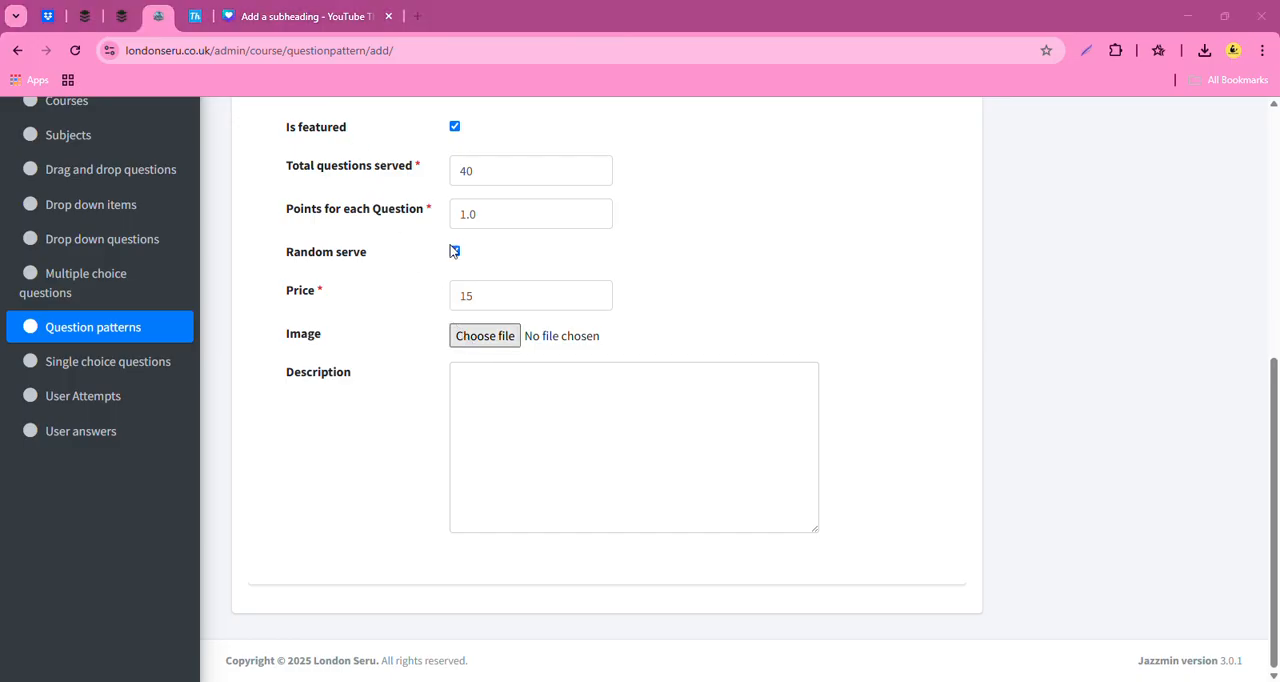
pyautogui.click(515, 354)
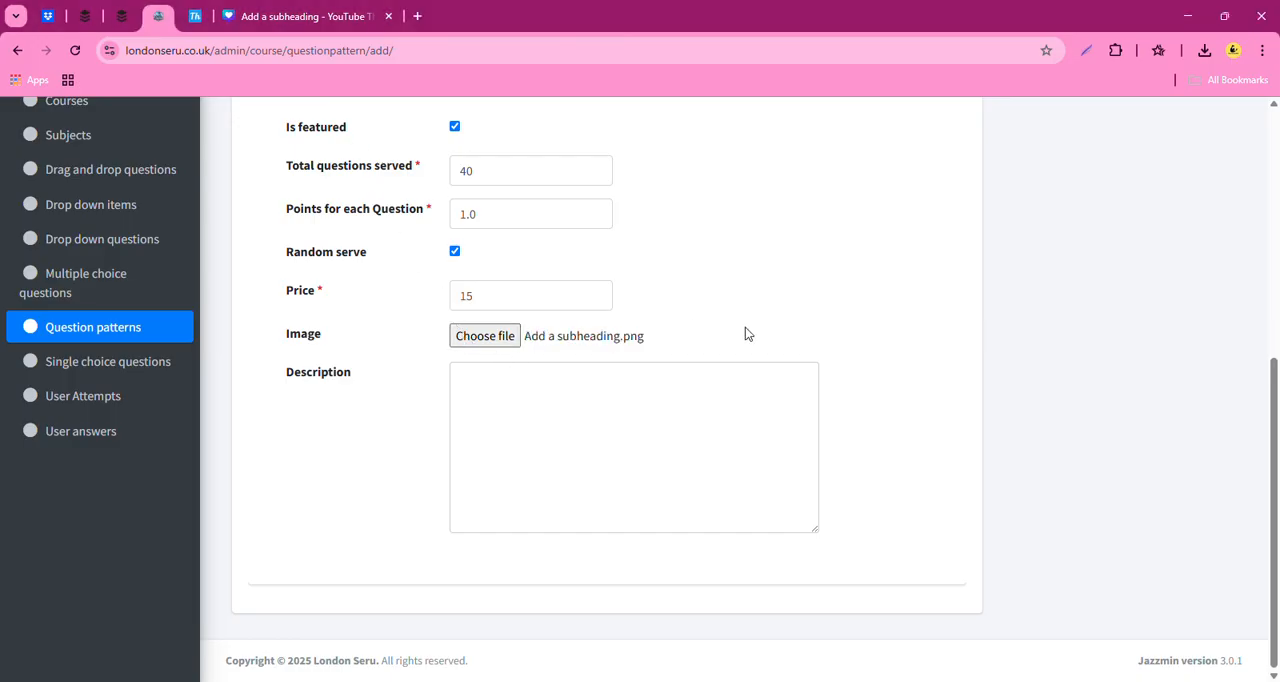
pyautogui.scroll(5, 583, 417)
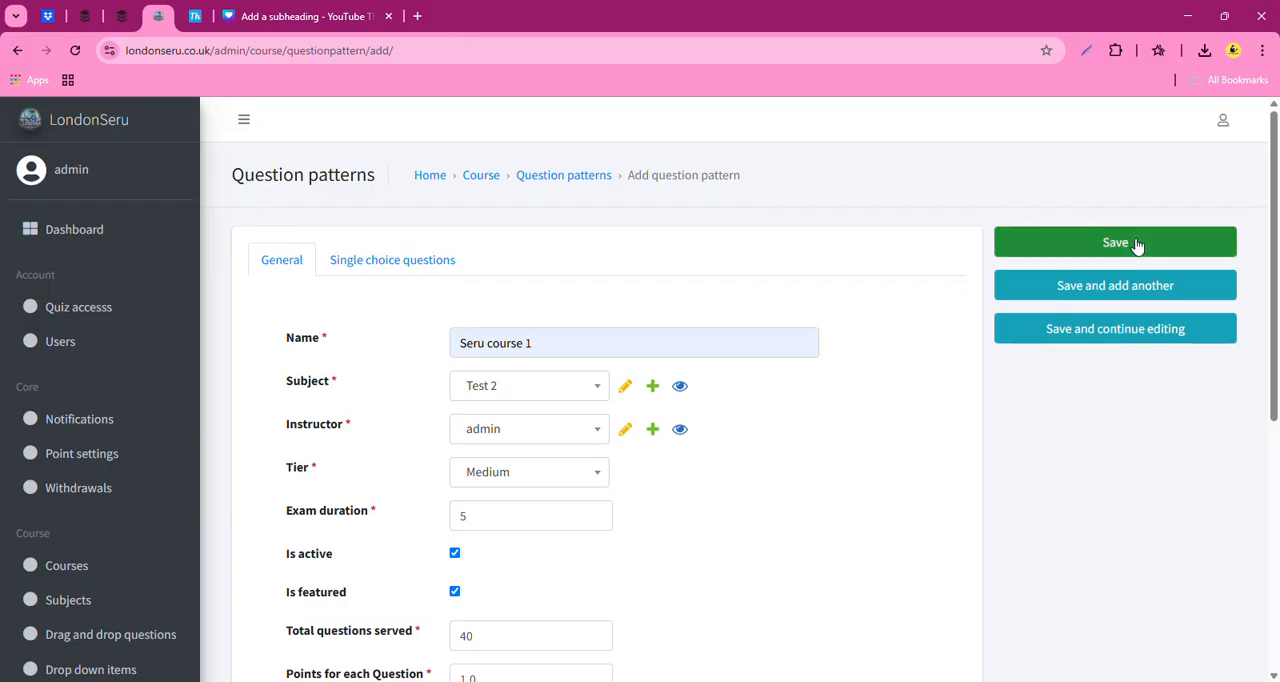
pyautogui.scroll(-4, 630, 565)
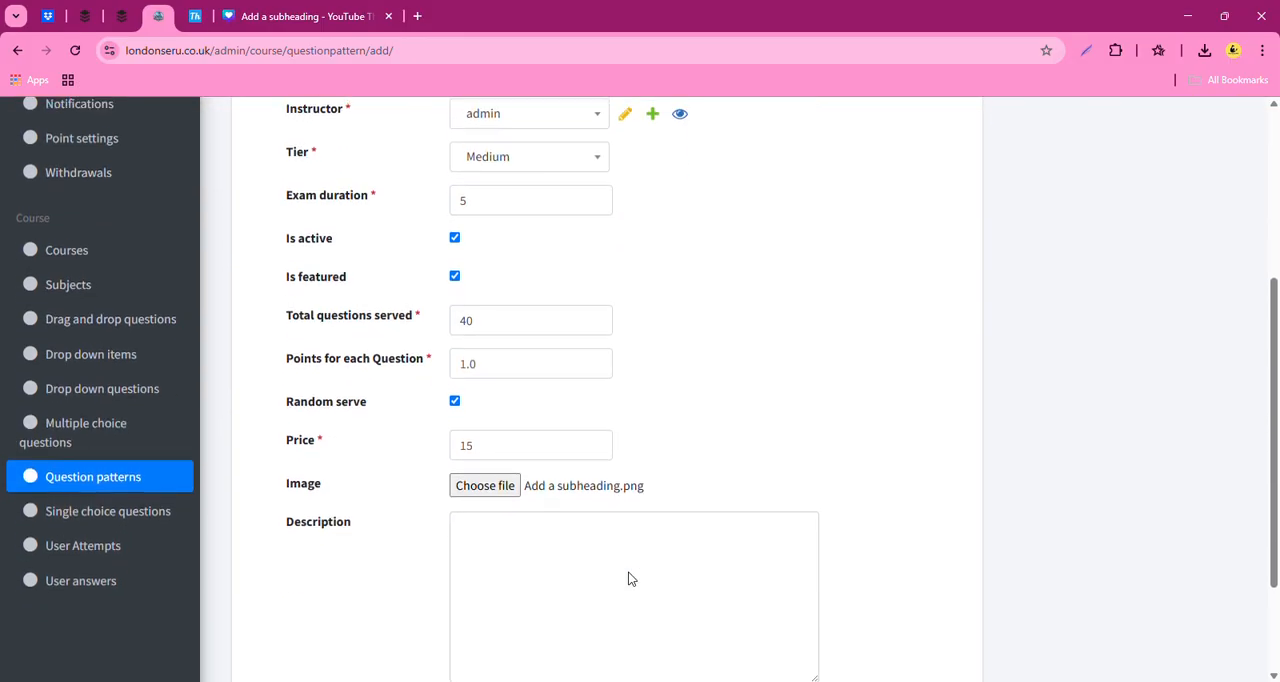
pyautogui.scroll(2, 628, 579)
pyautogui.scroll(-2, 630, 590)
pyautogui.scroll(3, 657, 640)
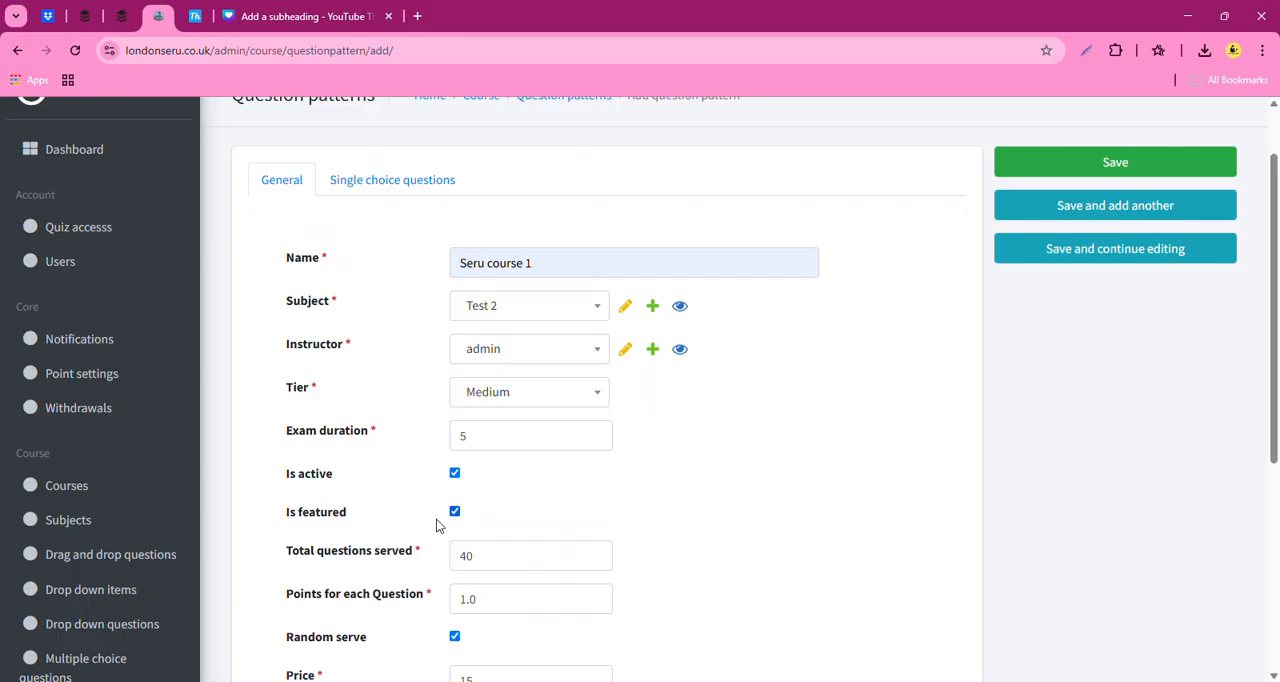
# - Switch to the public website and look at the Seru course 1 category under Our Popular Courses
pyautogui.click(197, 16)
pyautogui.scroll(-3, 708, 577)
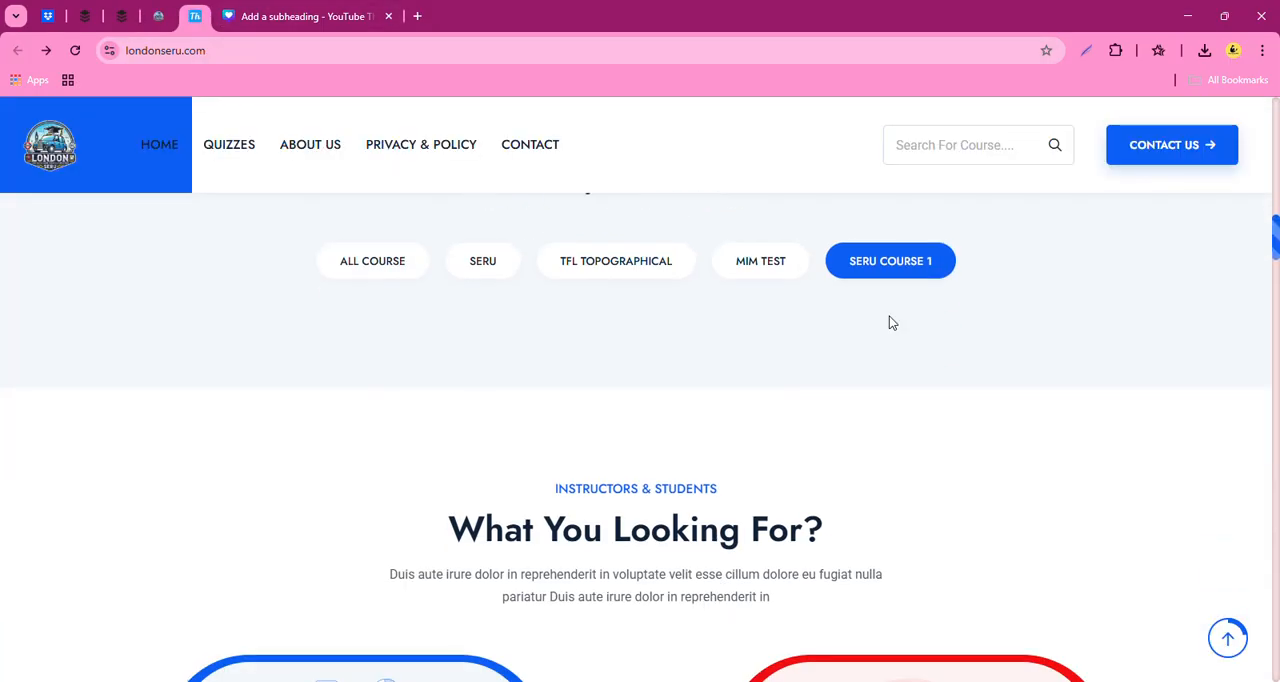
pyautogui.scroll(-2, 643, 428)
pyautogui.scroll(3, 474, 491)
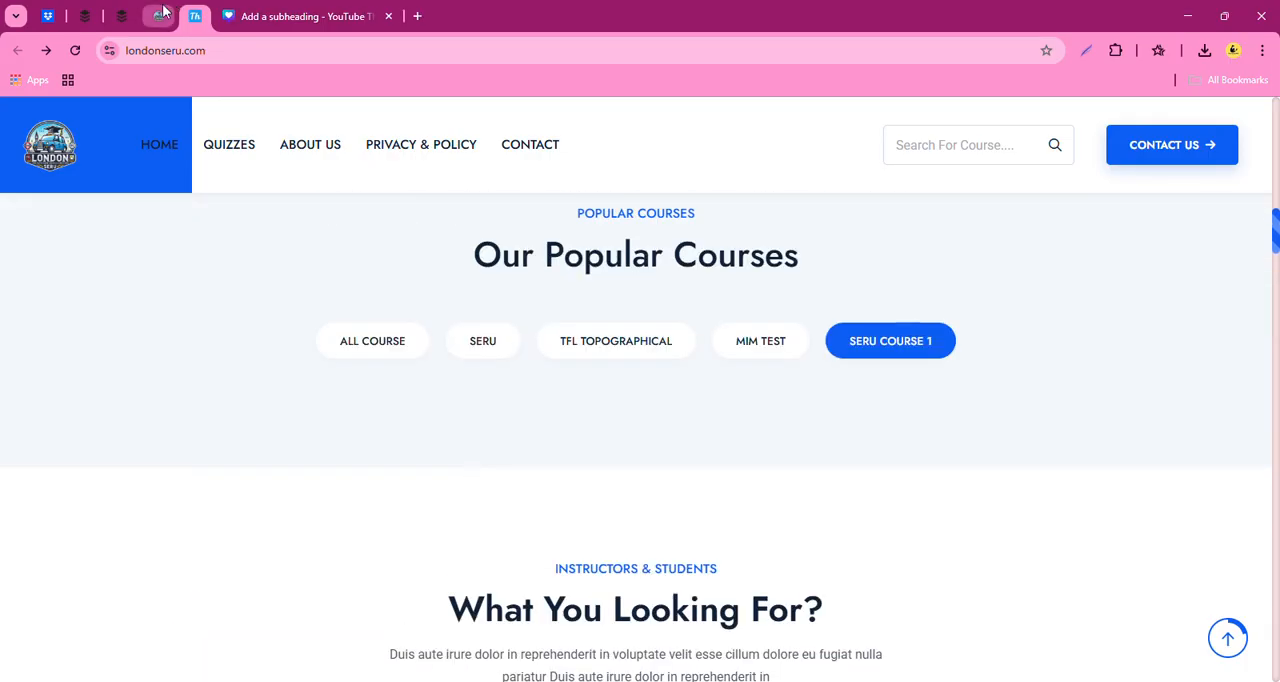
# - Return to the admin site and save the new question pattern Seru course 1
pyautogui.click(160, 16)
pyautogui.scroll(1, 1051, 471)
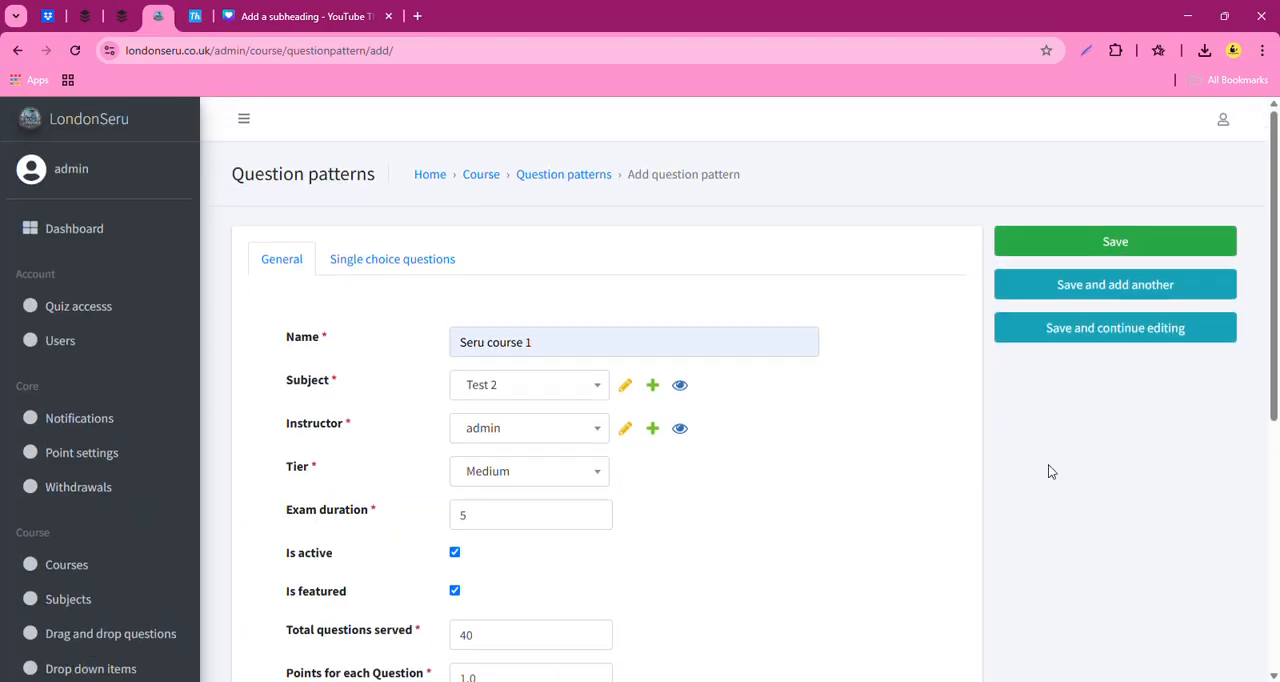
pyautogui.click(1152, 244)
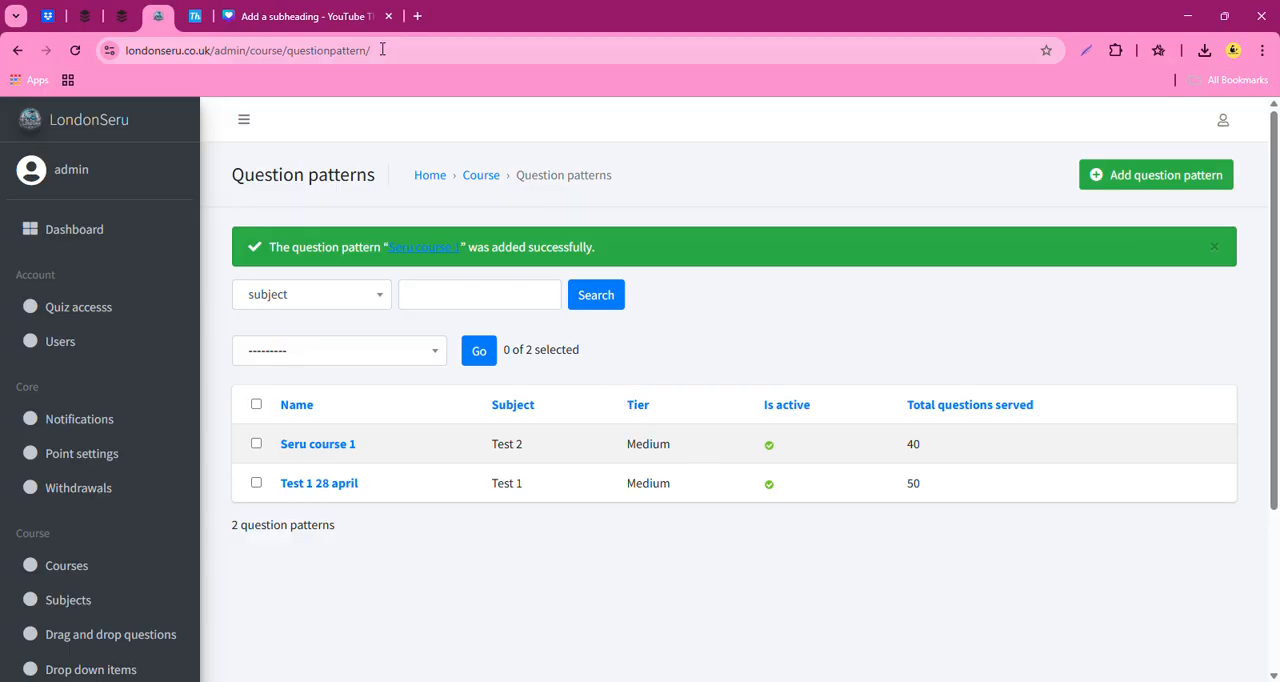
# - Switch to the public website, reload the page and look at the Seru course 1 card under Our Popular Courses
pyautogui.click(300, 16)
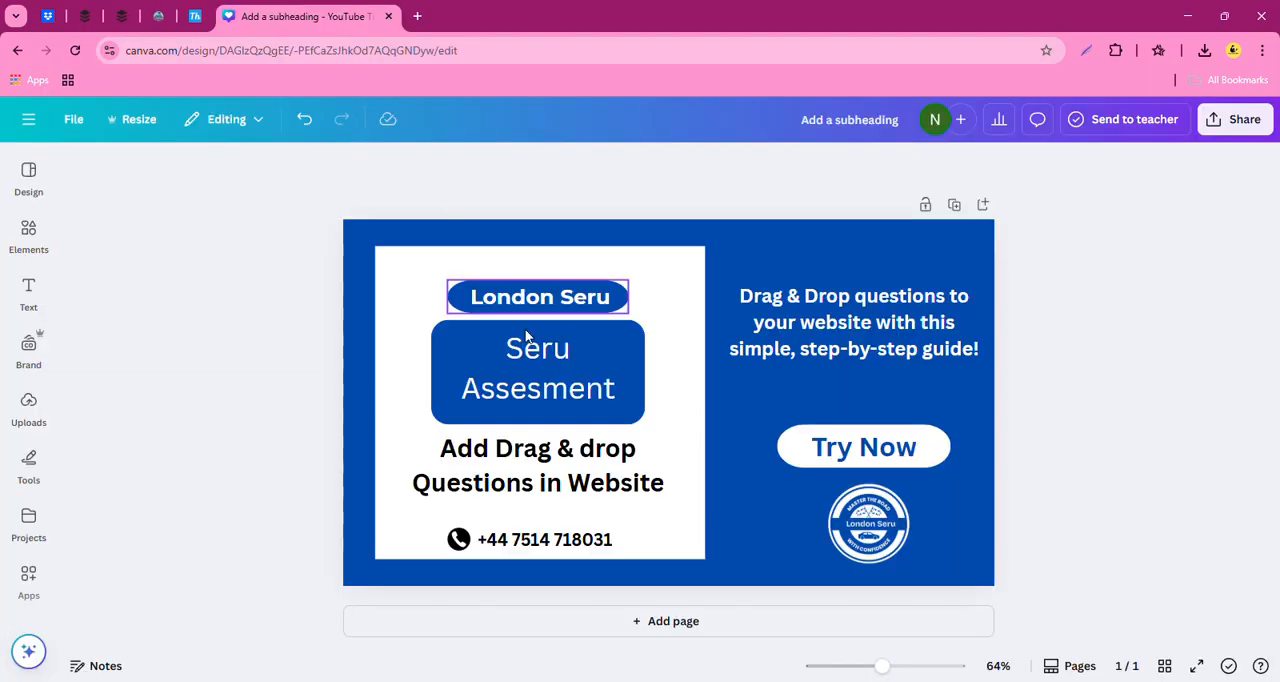
pyautogui.click(193, 16)
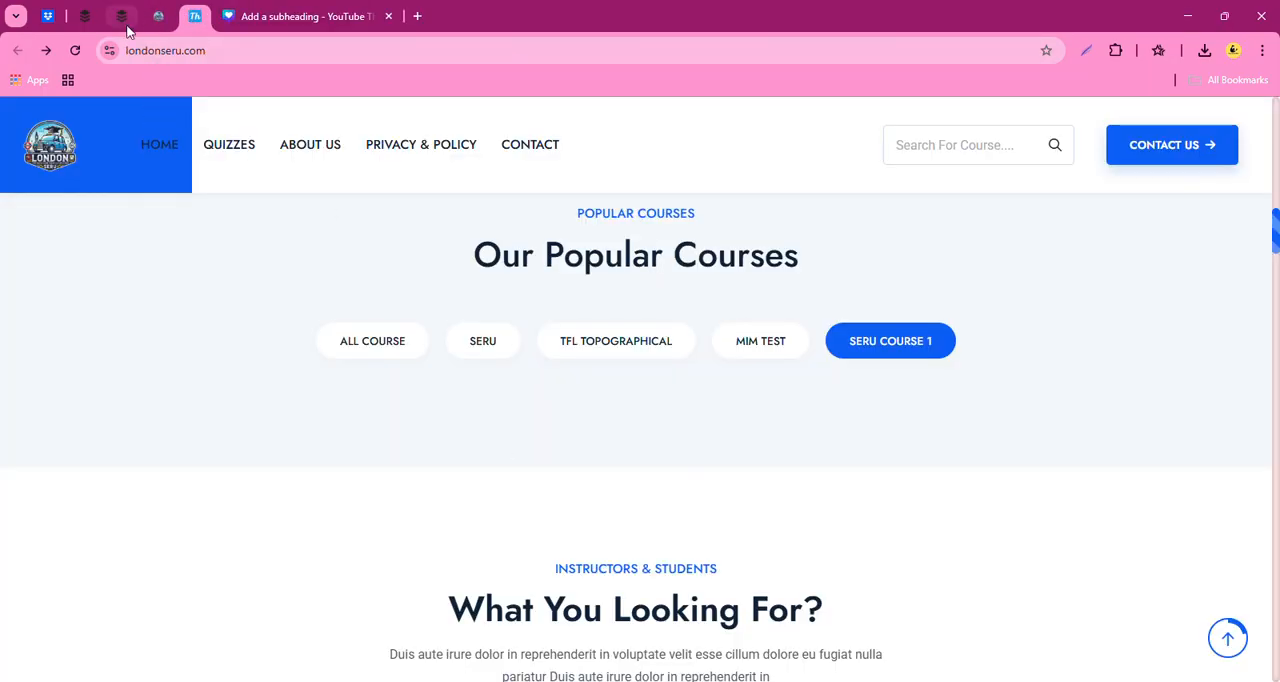
pyautogui.click(75, 50)
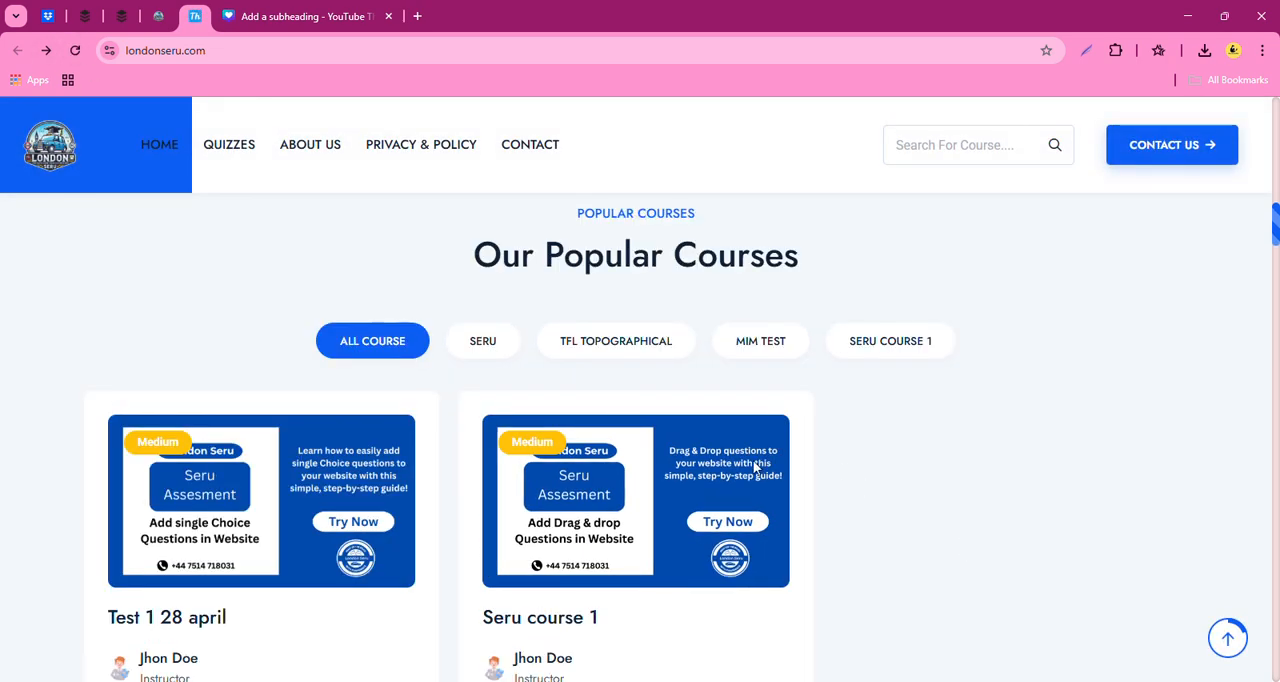
pyautogui.scroll(-1, 600, 520)
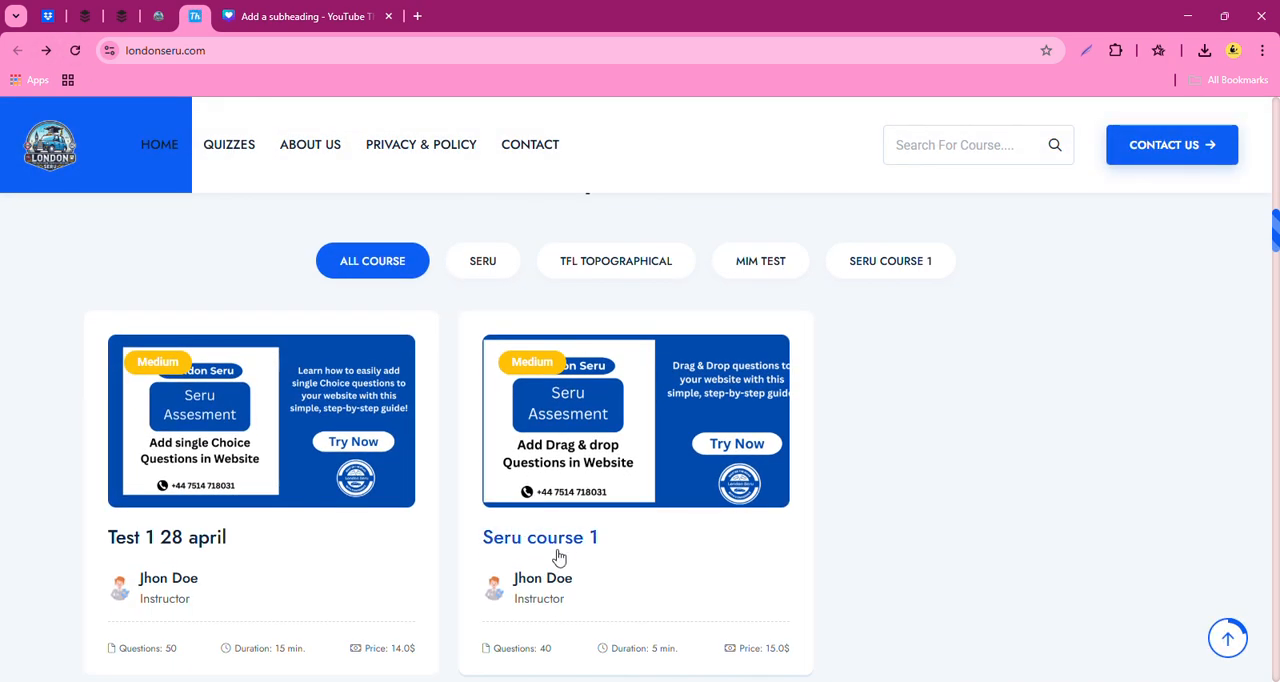
# - Open the Seru course 1 details page and review its price, image and course information
pyautogui.click(585, 545)
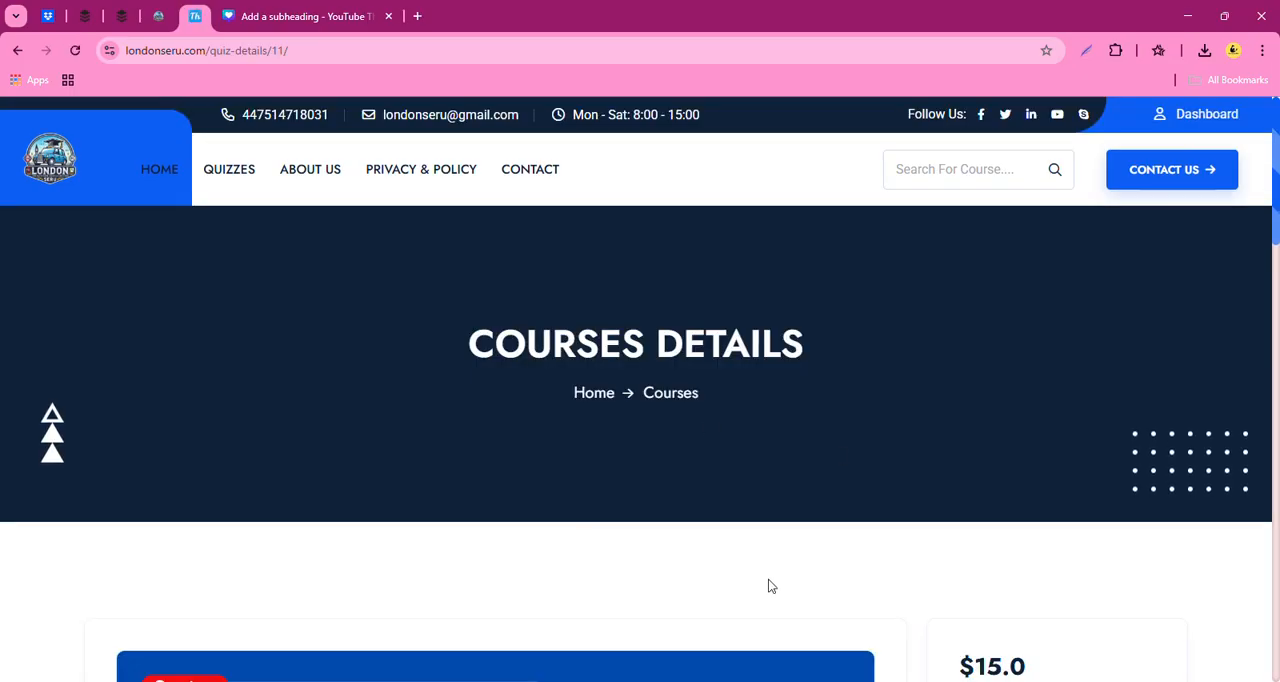
pyautogui.scroll(-5, 768, 586)
pyautogui.scroll(3, 969, 600)
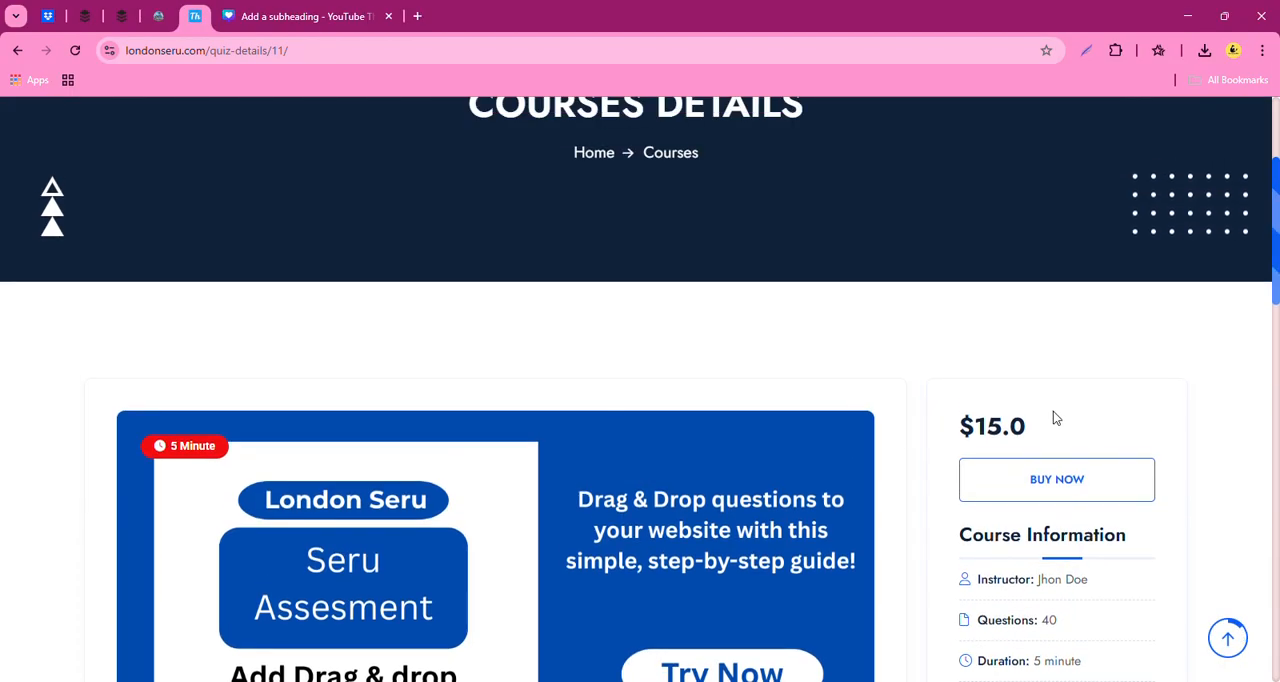
pyautogui.scroll(-5, 894, 551)
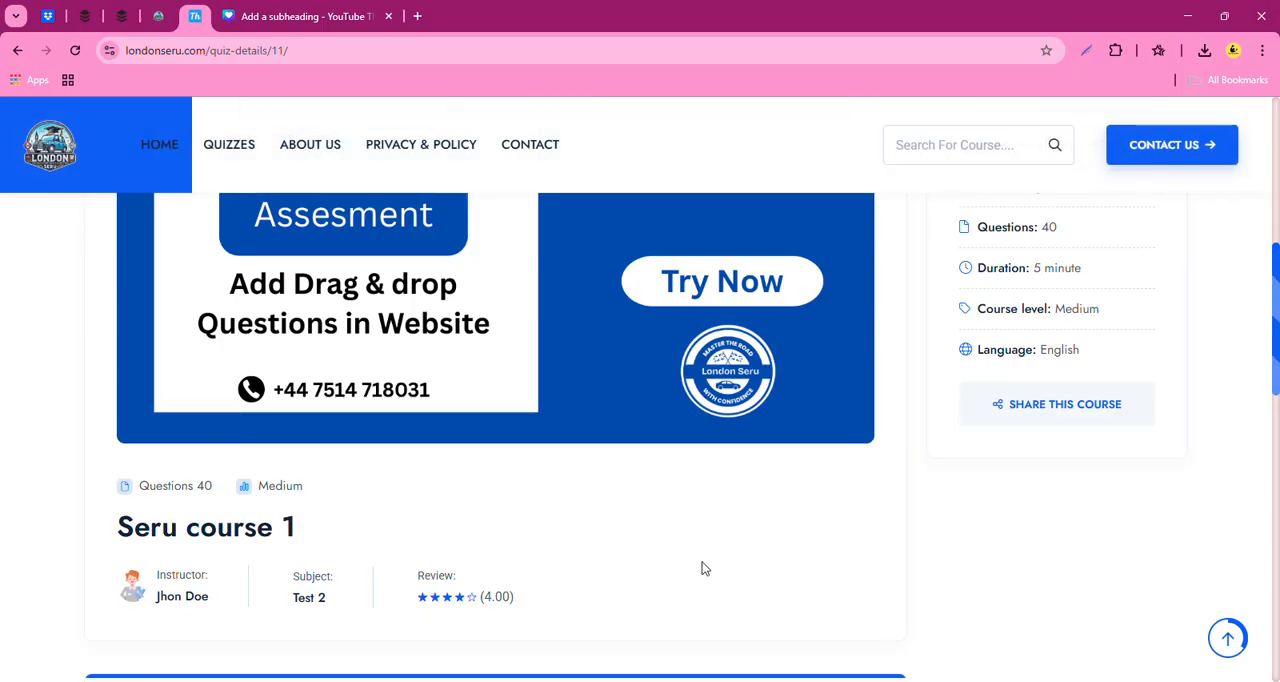
pyautogui.scroll(7, 857, 594)
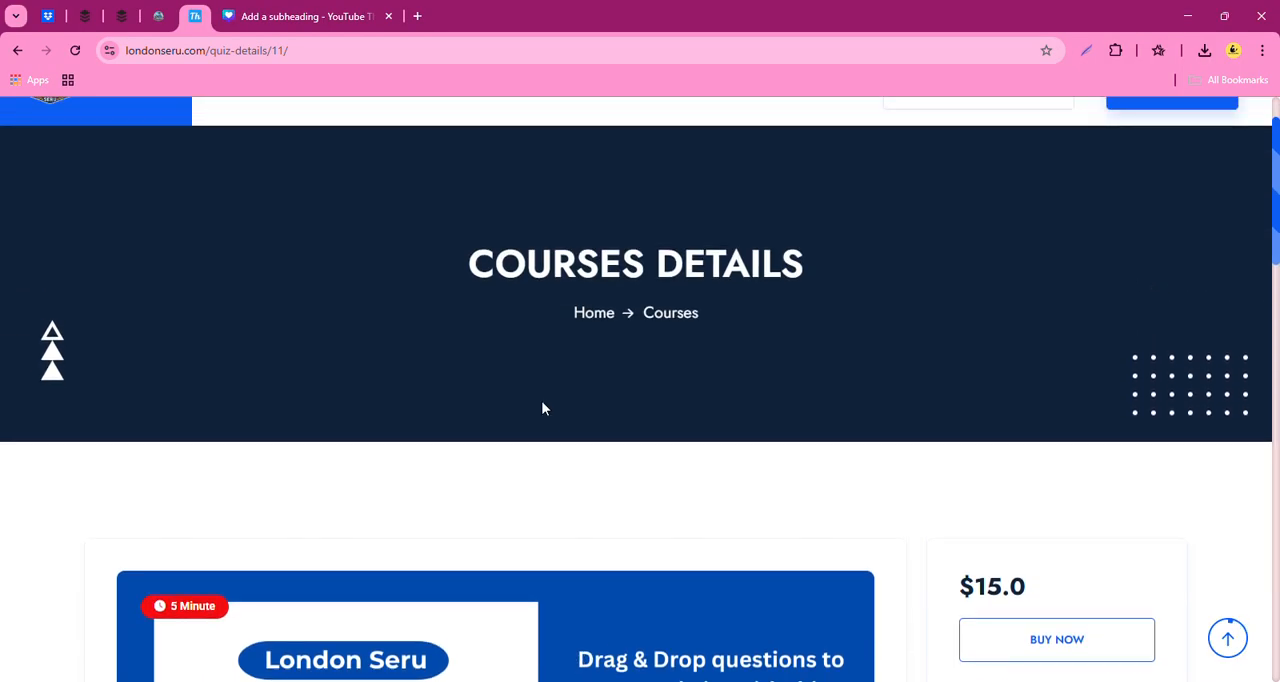
pyautogui.scroll(1, 586, 491)
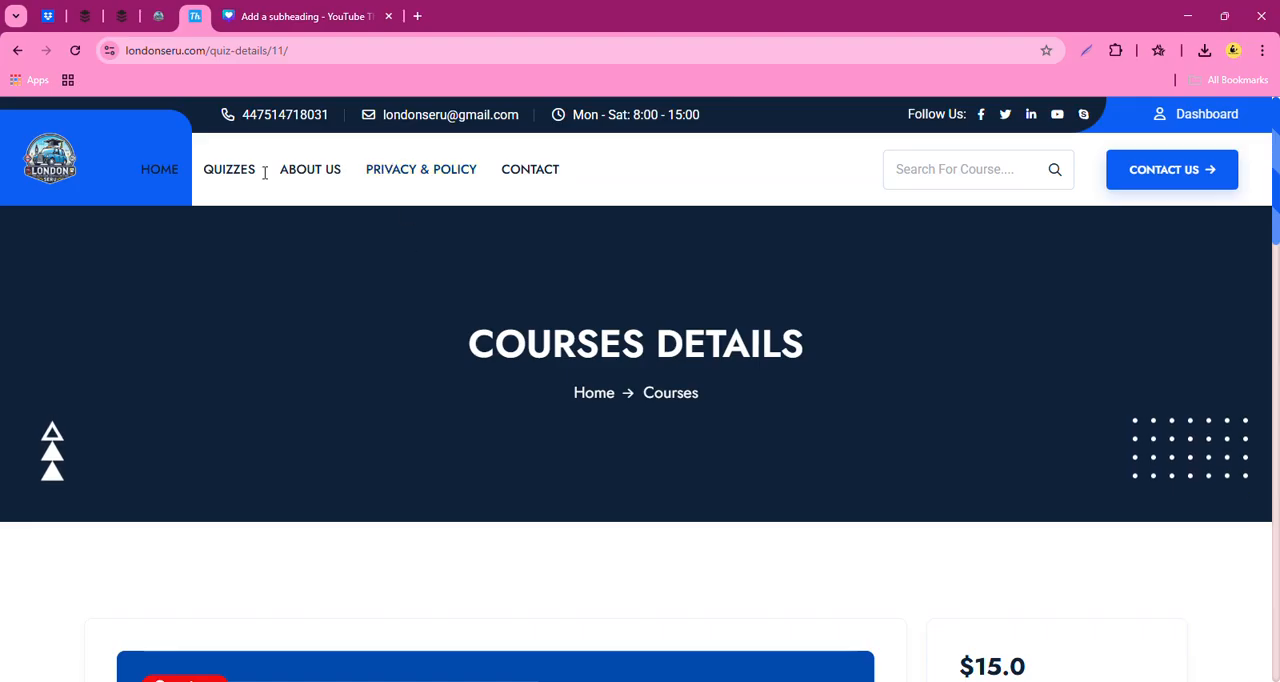
# - Return to the admin site and start adding a new drag and drop question
pyautogui.click(158, 16)
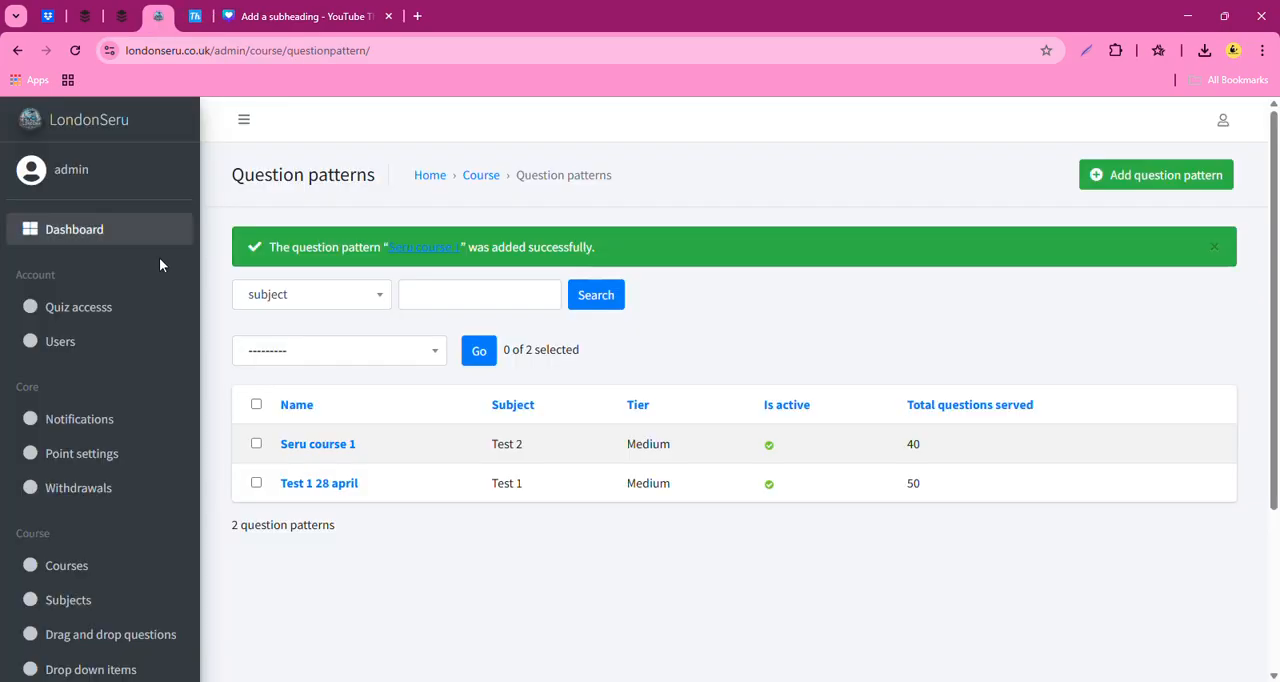
pyautogui.scroll(-3, 146, 505)
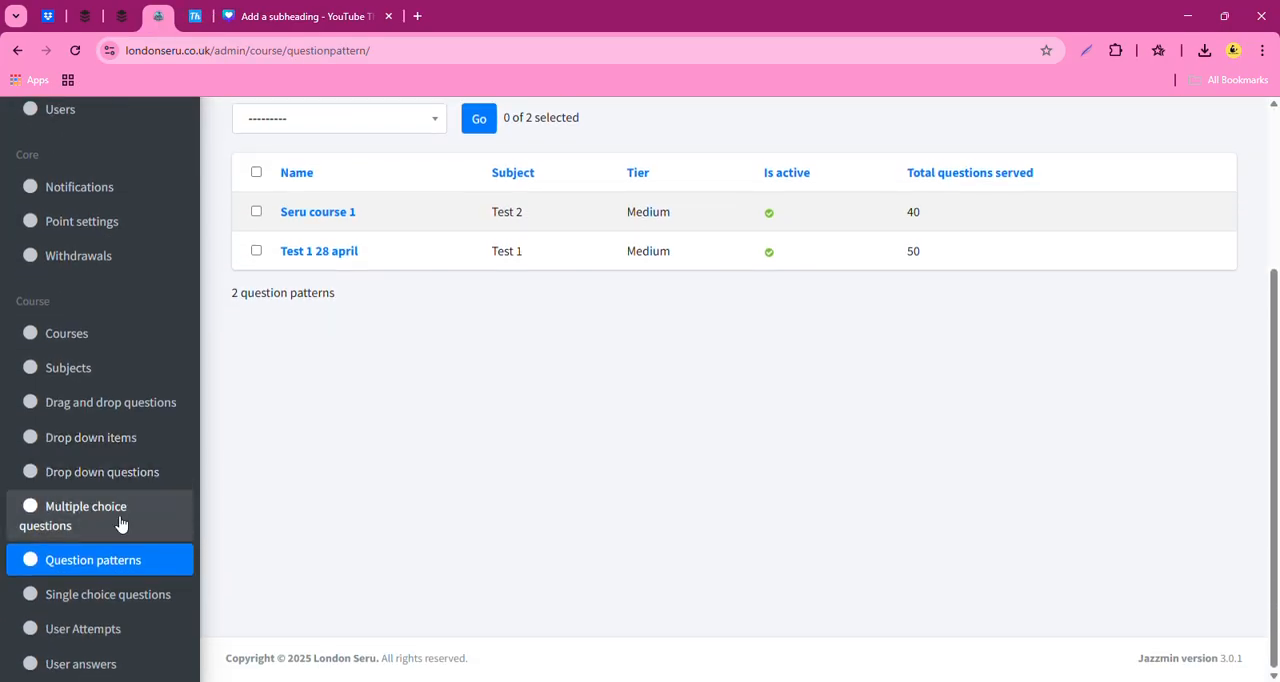
pyautogui.click(144, 410)
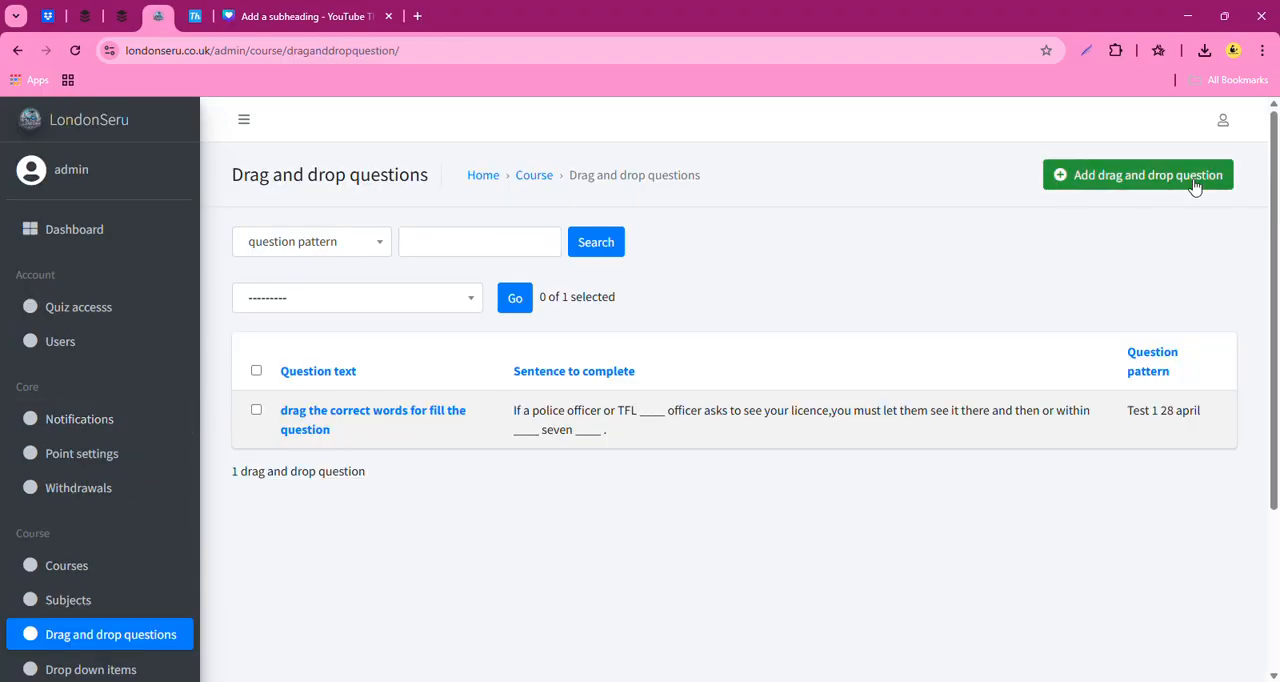
pyautogui.click(1147, 191)
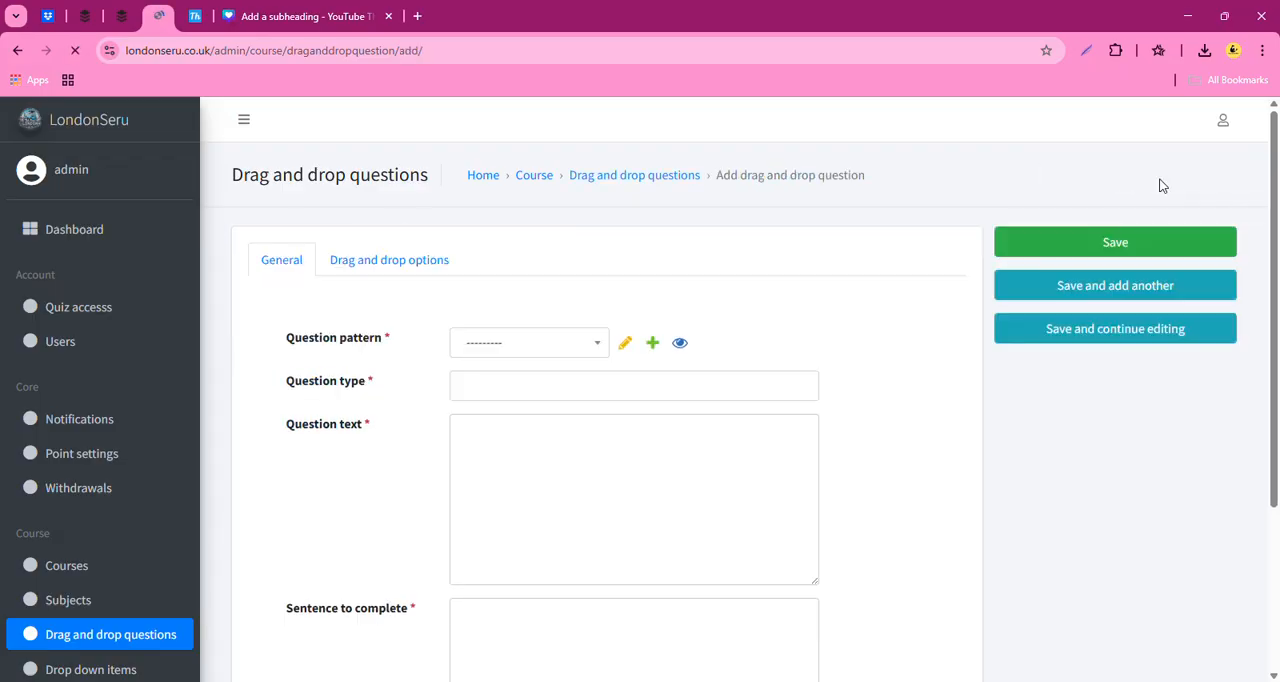
# - Assign the question to the pattern Seru course 1 and set its question type to drag_and_drop
pyautogui.click(517, 343)
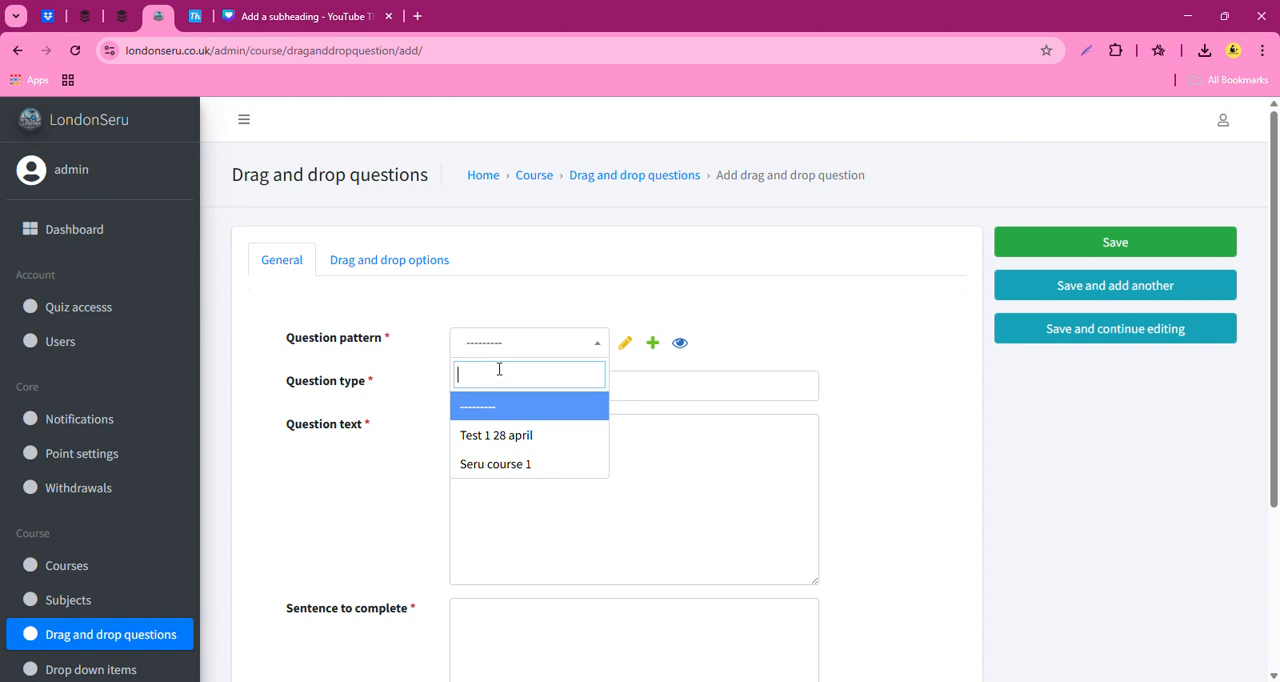
pyautogui.click(547, 468)
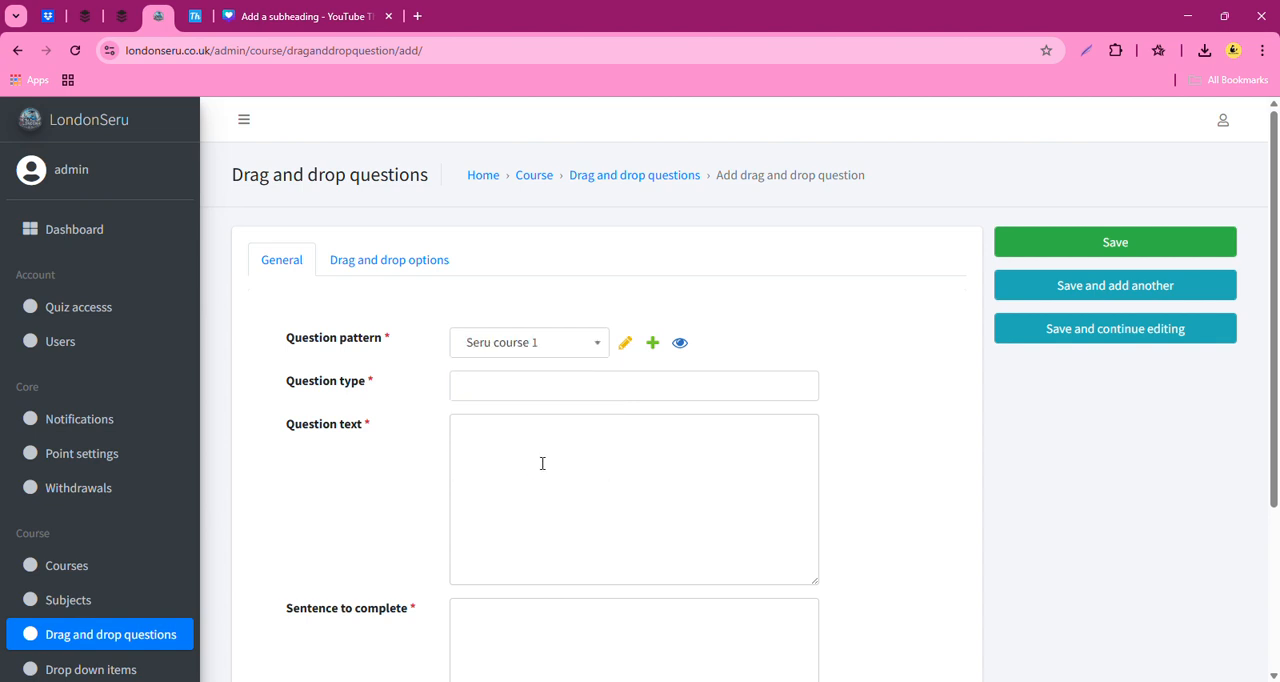
pyautogui.click(491, 397)
pyautogui.click(537, 421)
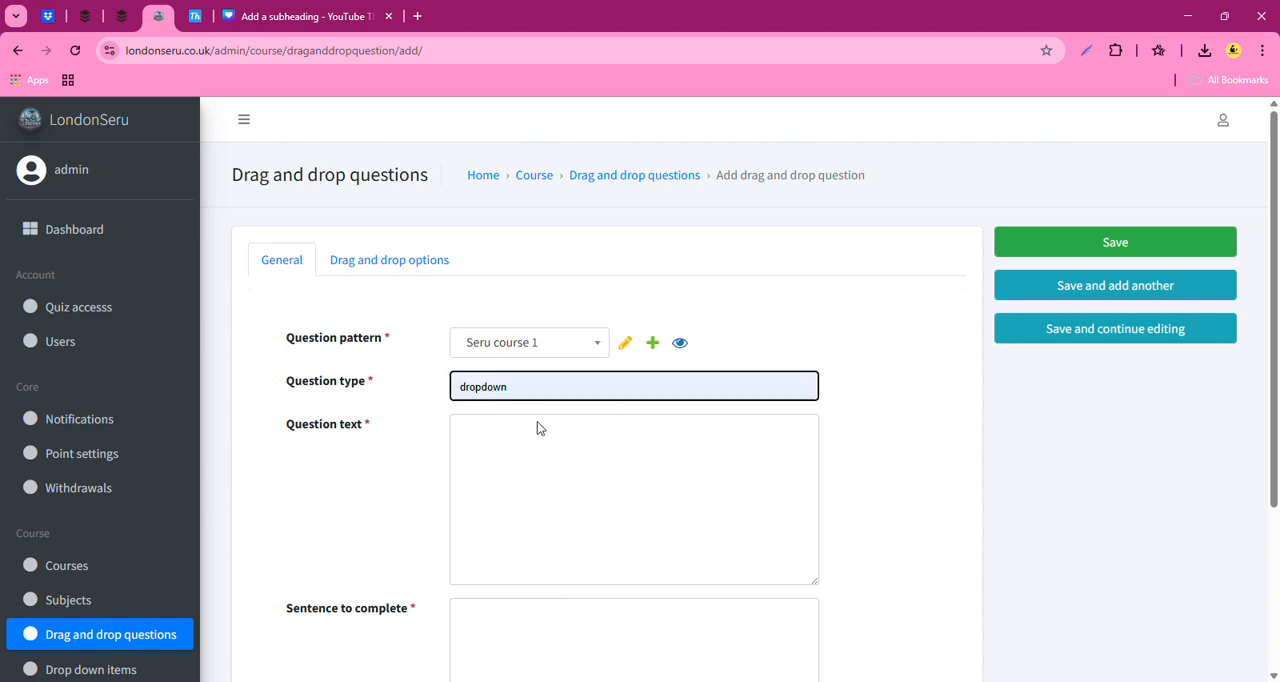
# - Enter "choose the correct word and fill in the blanks" as the question text
pyautogui.click(488, 441)
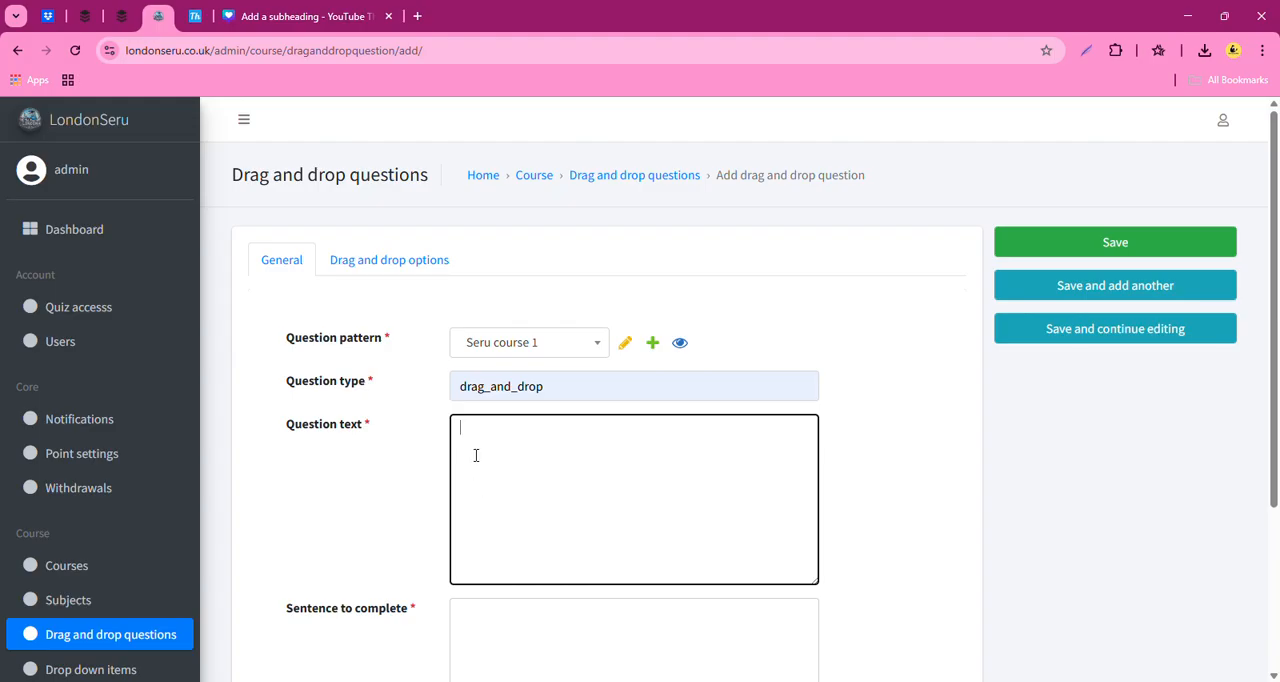
pyautogui.click(856, 681)
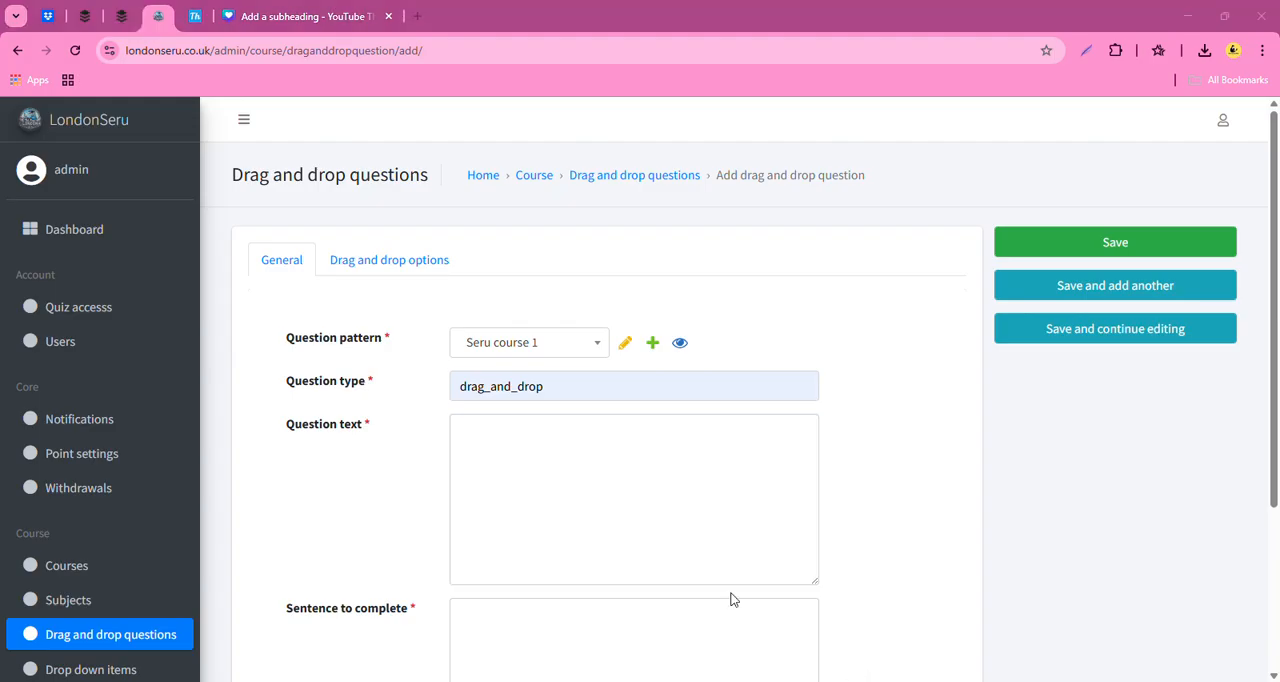
pyautogui.click(520, 519)
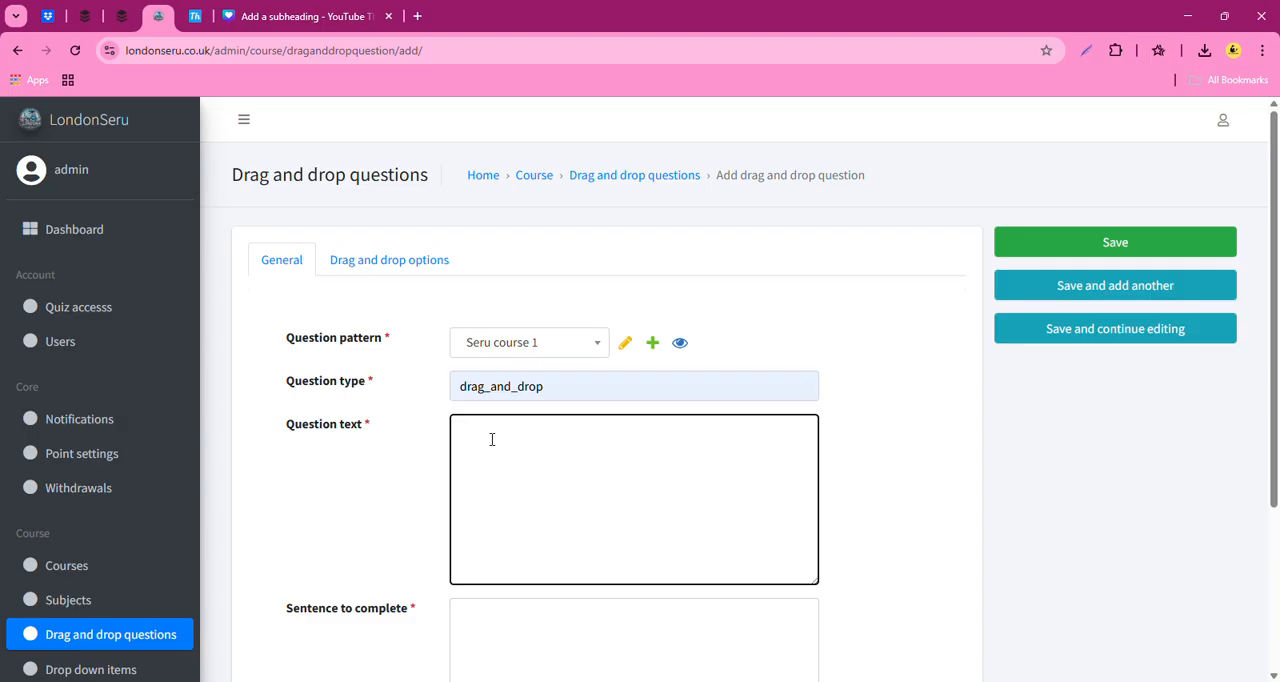
pyautogui.write('choose the correct word and foill in the blanks')
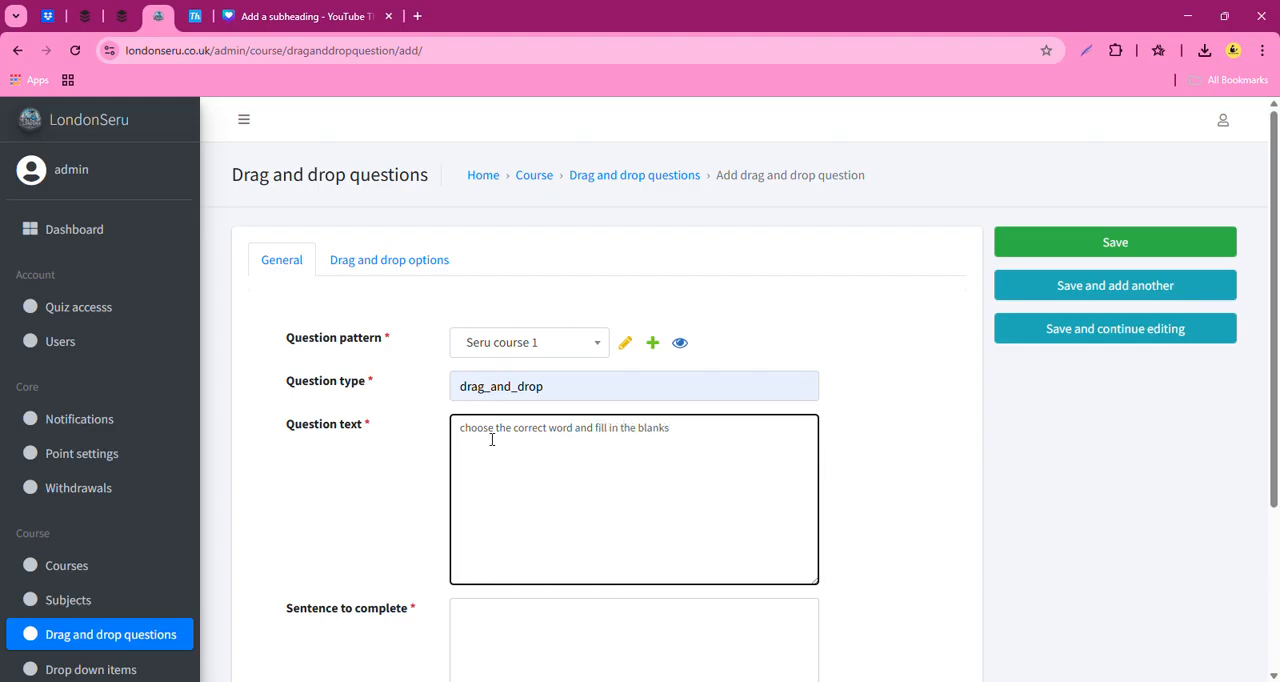
# - Begin the sentence to complete with "If a police officer or TFL ____"
pyautogui.scroll(-2, 523, 528)
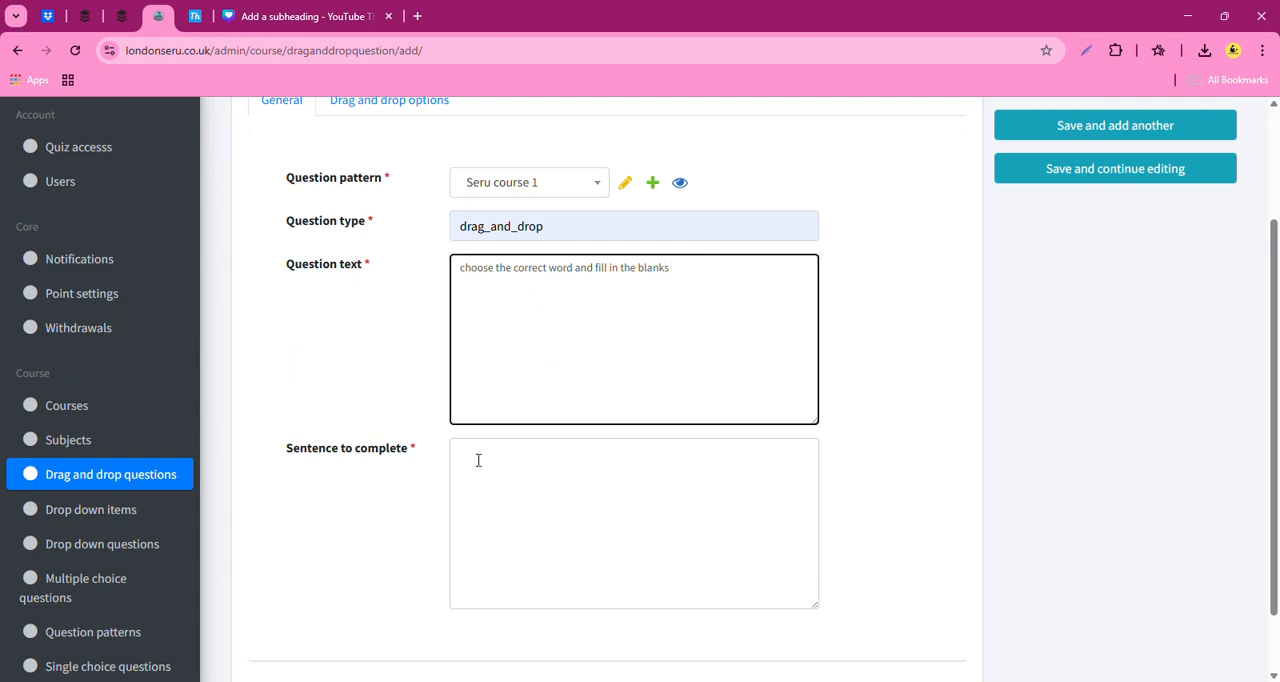
pyautogui.click(471, 464)
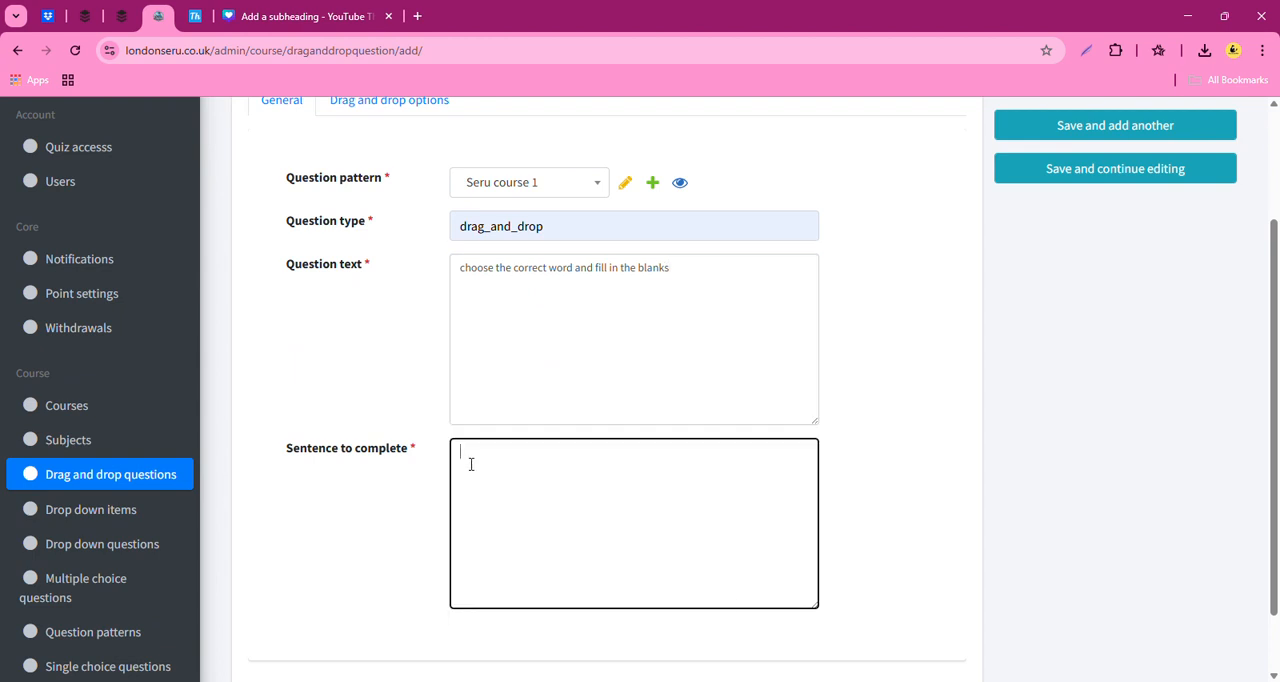
pyautogui.click(520, 680)
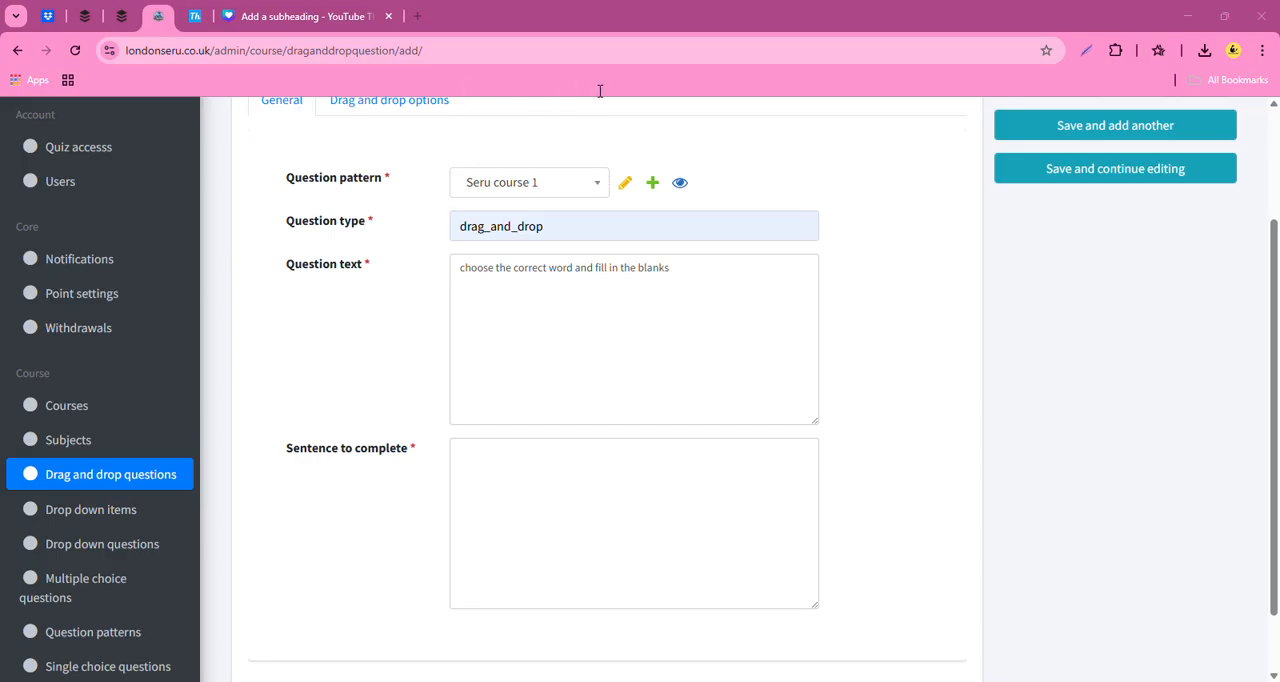
pyautogui.click(360, 436)
pyautogui.click(474, 463)
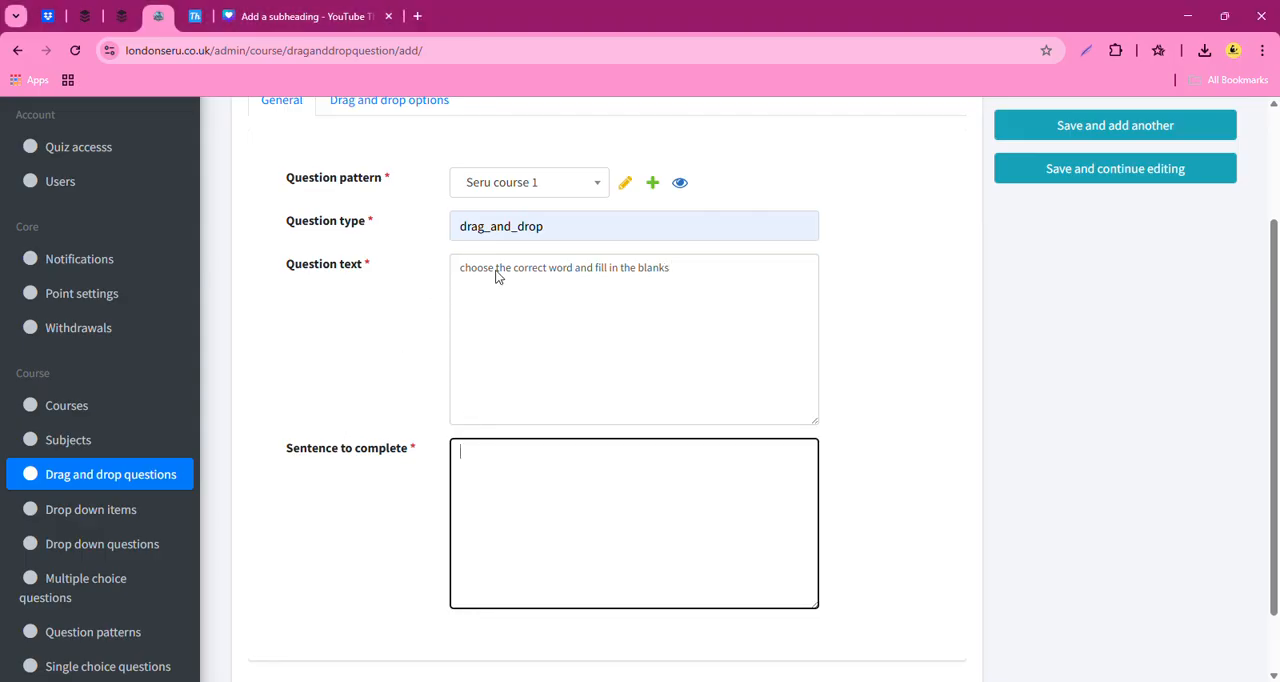
pyautogui.write('If a police officer or TFL')
# - Continue the sentence with "officer asks to see your licence,you must let them see it there and then or within ____"
pyautogui.hotkey('alt', 'Tab')
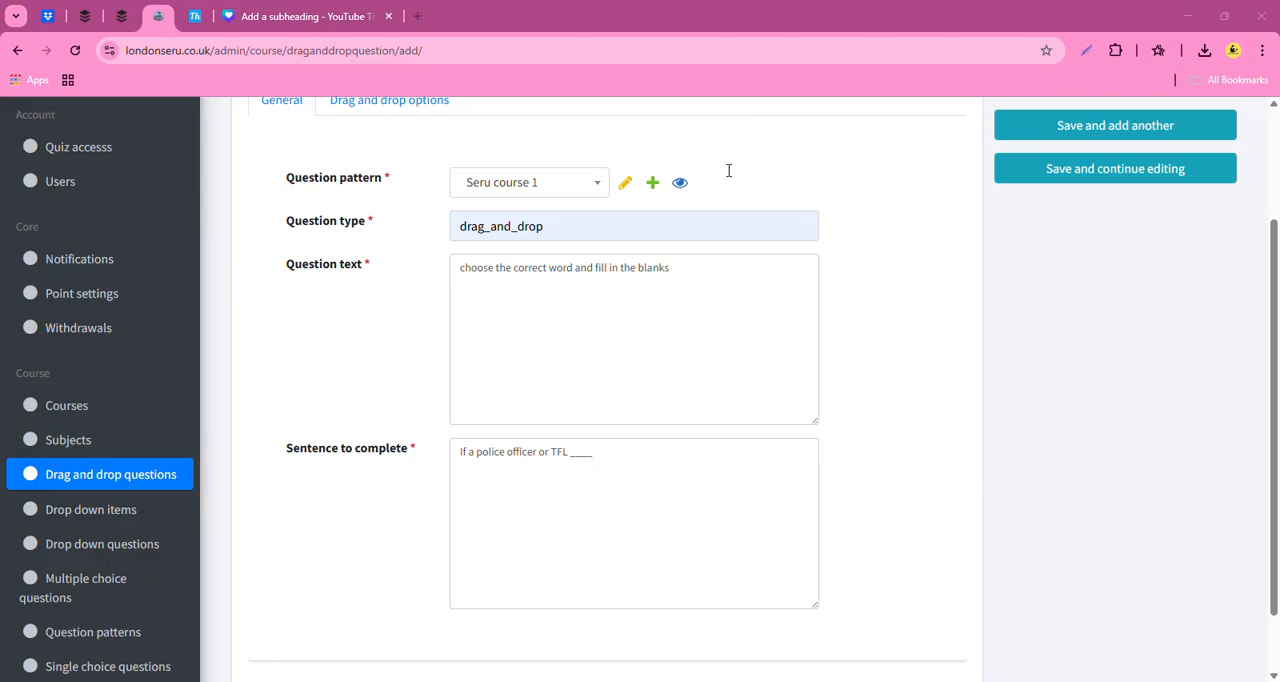
pyautogui.click(348, 330)
pyautogui.click(472, 395)
pyautogui.click(612, 464)
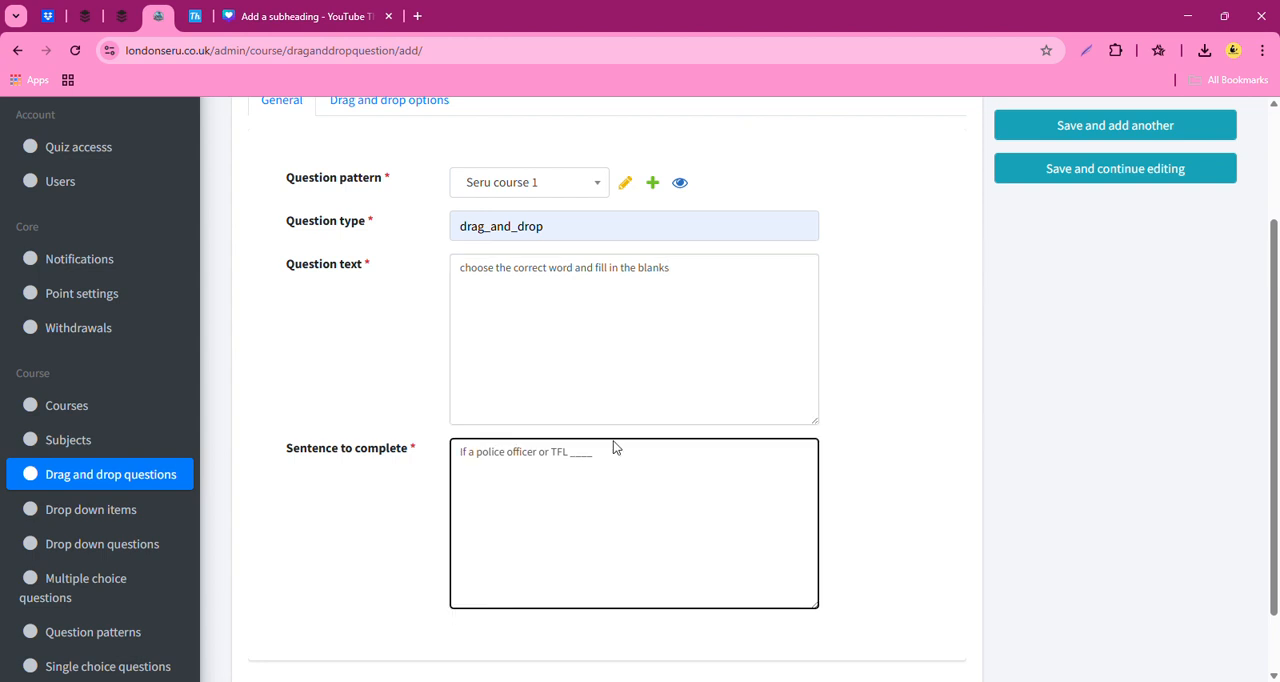
pyautogui.hotkey('ctrl', 'v')
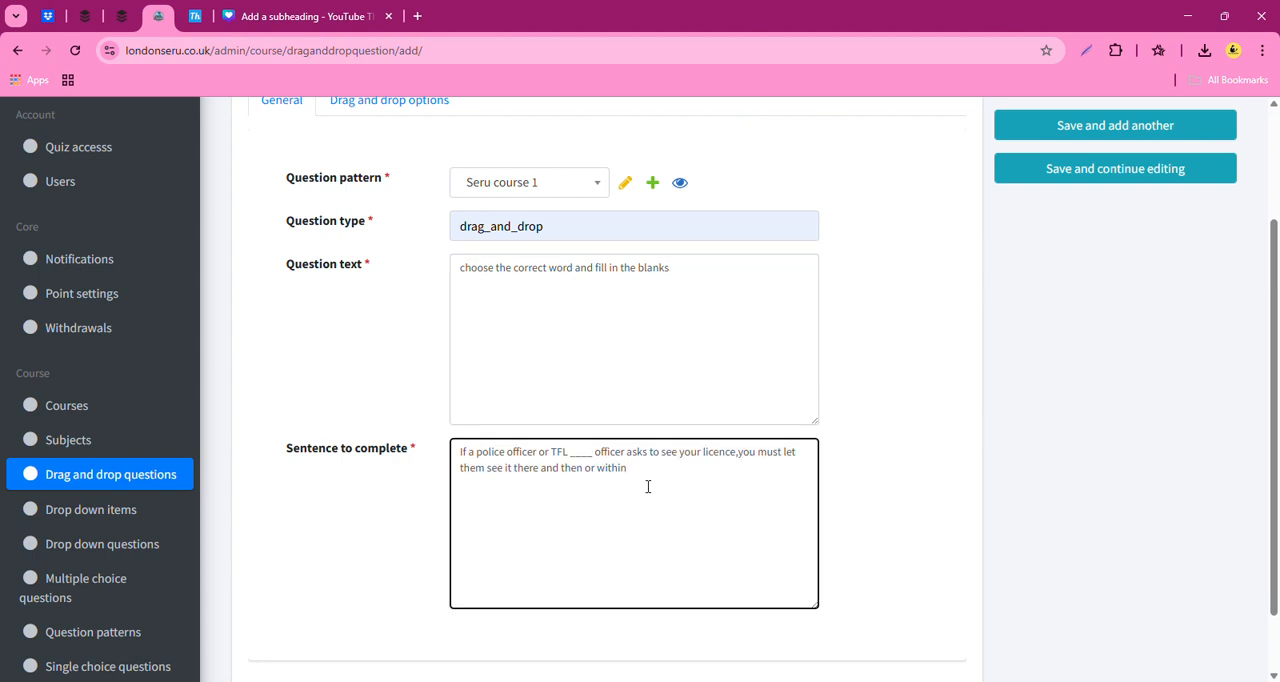
pyautogui.write('____')
# - Finish the sentence to complete with "seven ____" and check the filled-in question against the source text
pyautogui.click(790, 681)
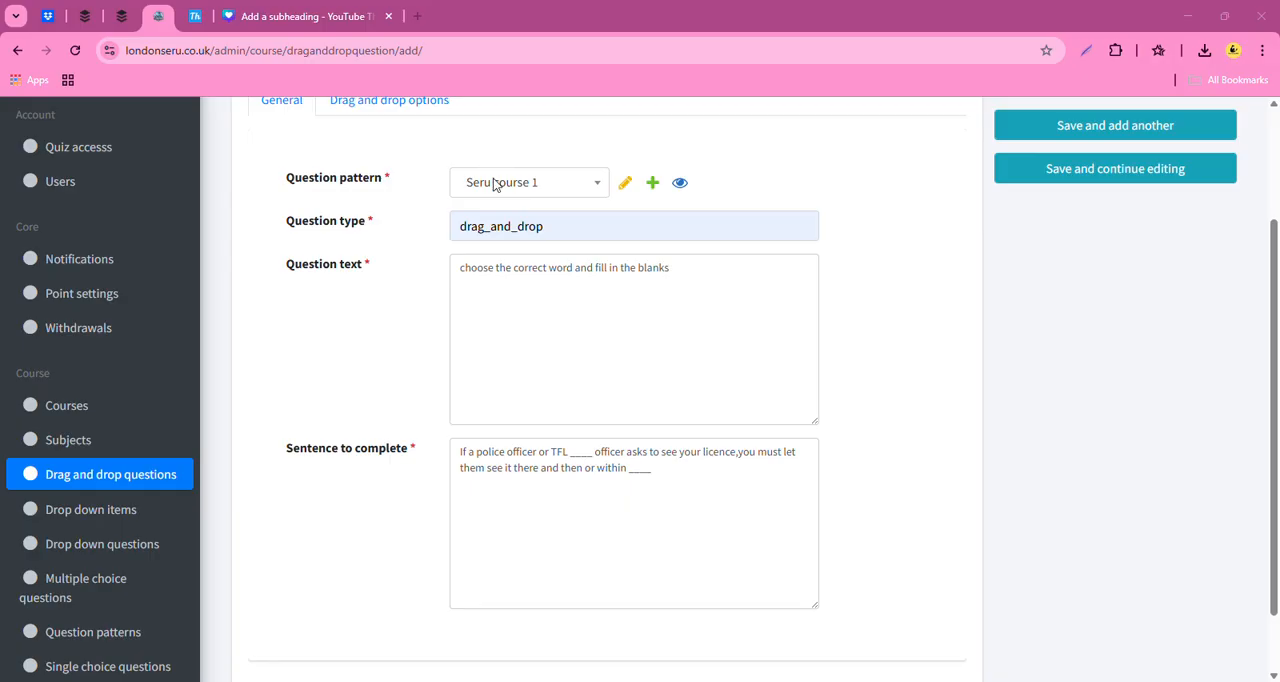
pyautogui.click(652, 680)
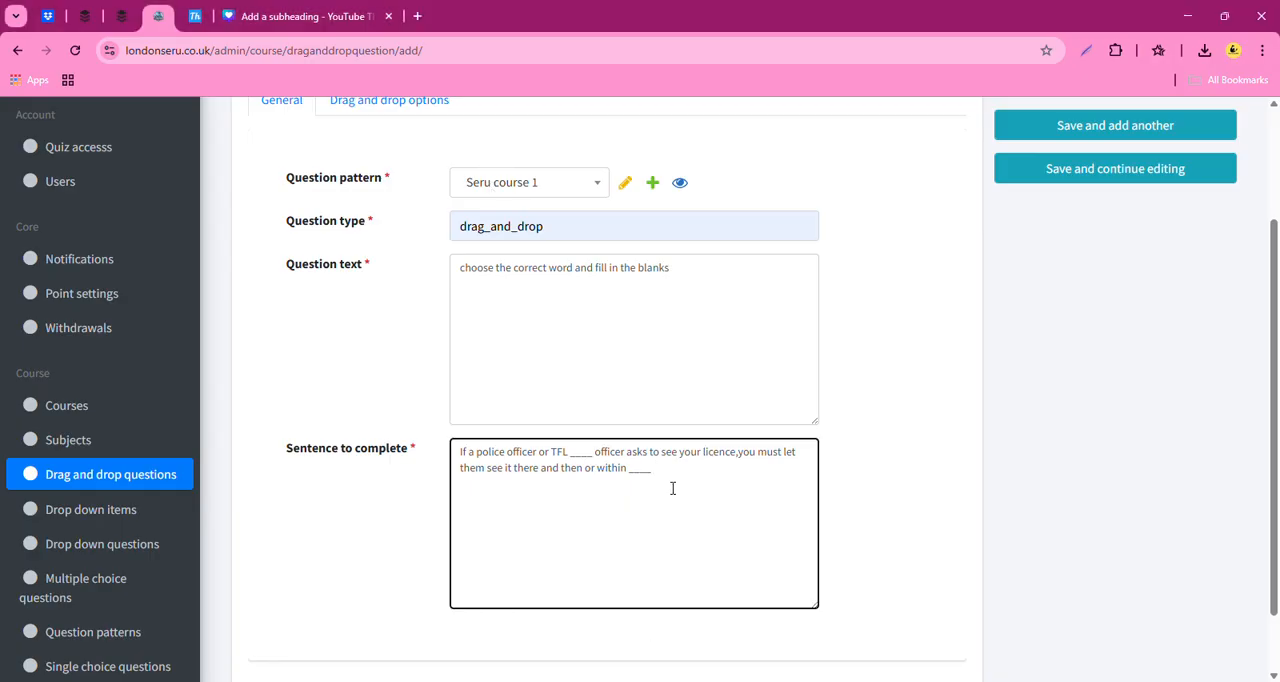
pyautogui.write('seven ____')
pyautogui.hotkey('alt', 'Tab')
pyautogui.hotkey('alt', 'Tab')
pyautogui.scroll(3, 385, 487)
pyautogui.scroll(-3, 471, 549)
pyautogui.scroll(3, 571, 579)
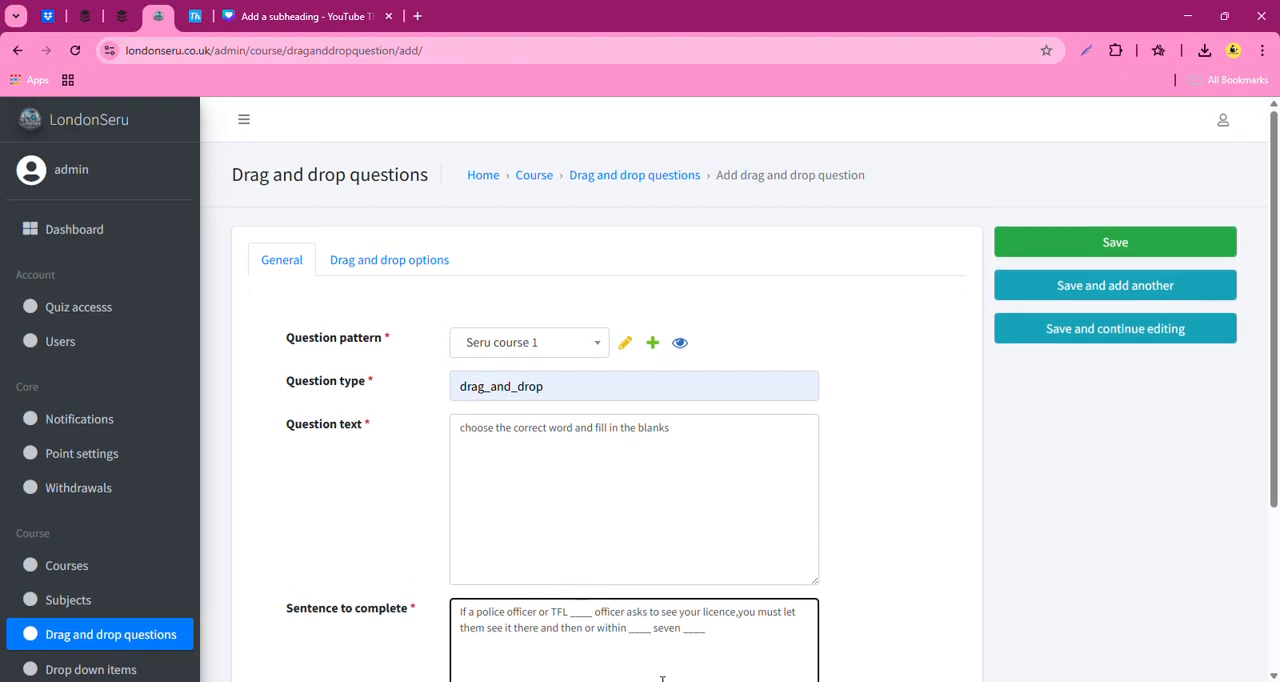
# - Open the question's drag and drop options and enter "a minimum of" as the first option text
pyautogui.click(421, 264)
pyautogui.click(358, 374)
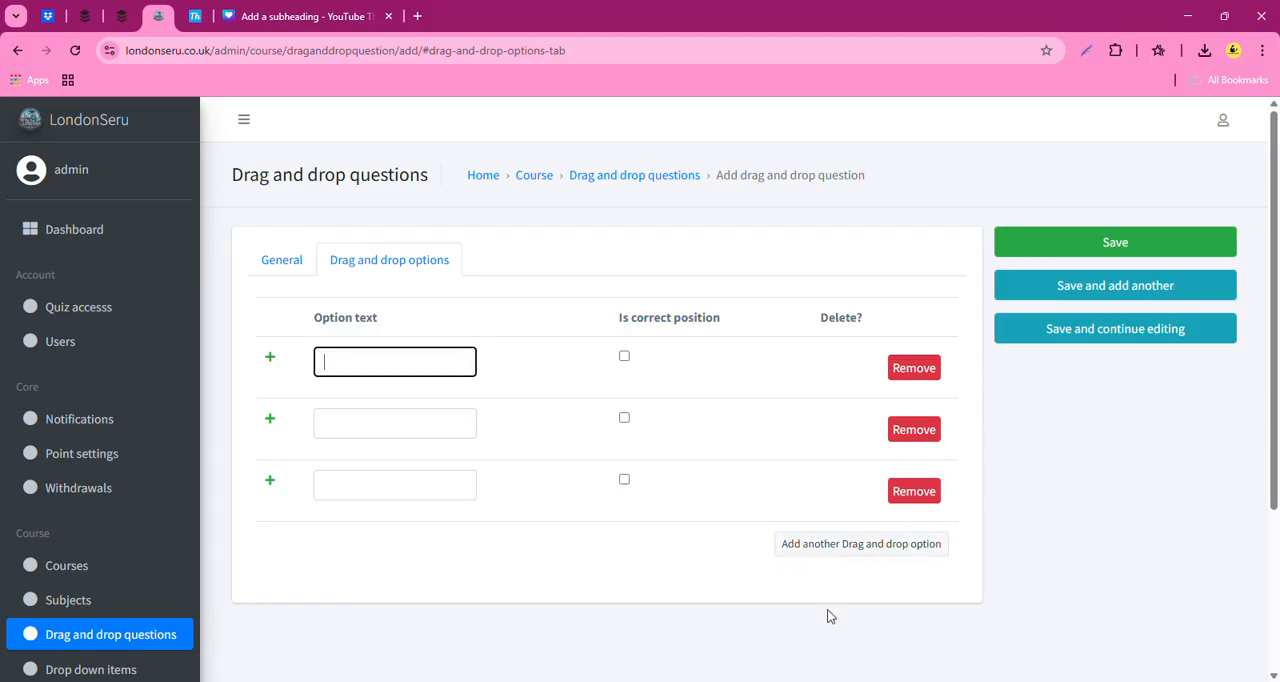
pyautogui.hotkey('alt', 'Tab')
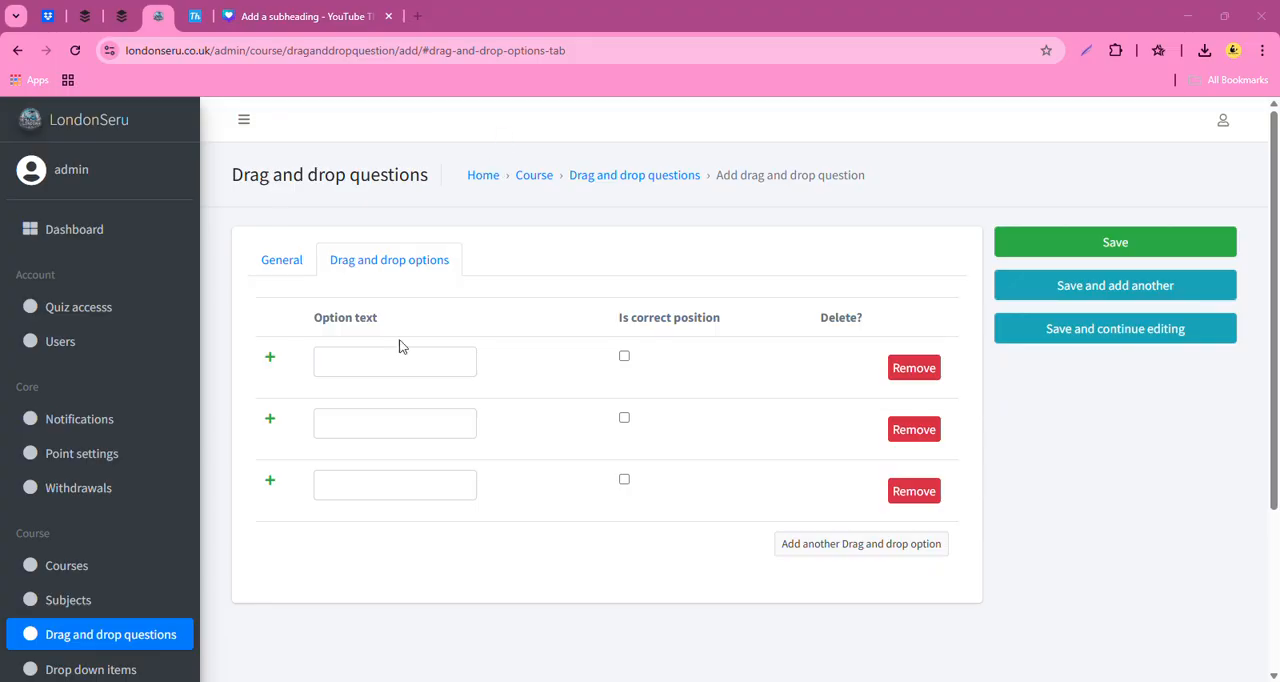
pyautogui.click(361, 375)
pyautogui.write('a minimum of')
# - Enter "days" as the second drag and drop option text
pyautogui.click(374, 428)
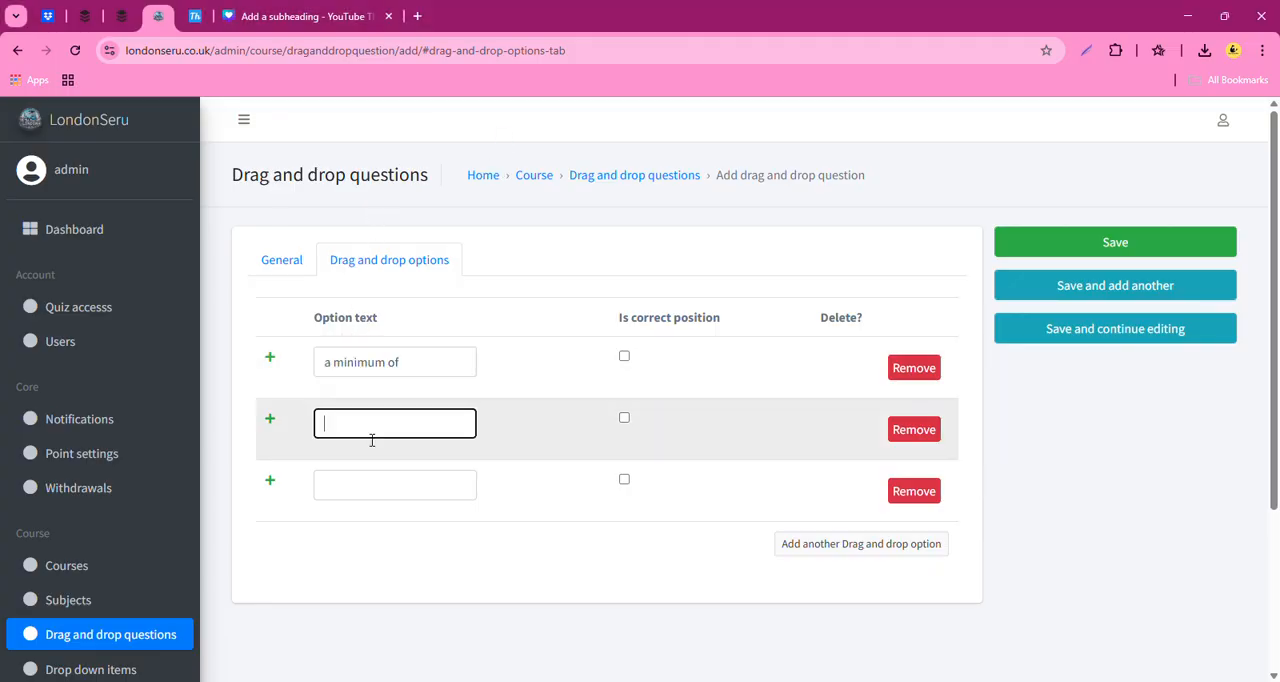
pyautogui.hotkey('alt', 'Tab')
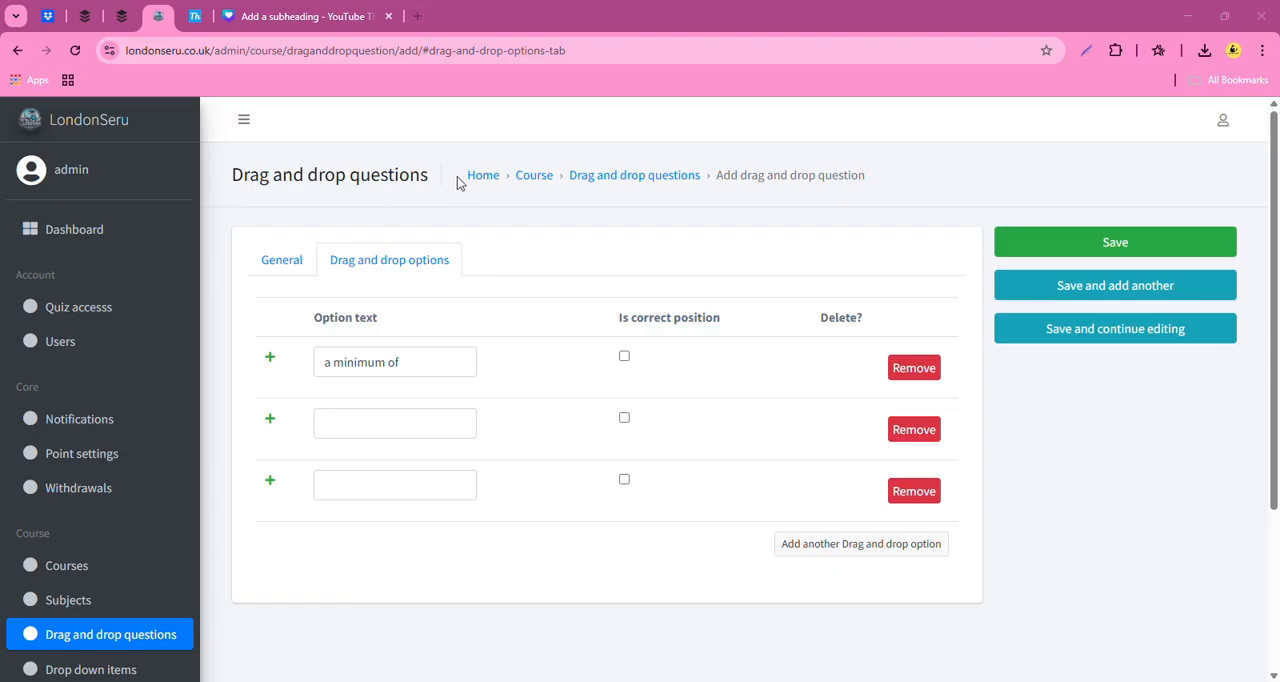
pyautogui.click(362, 440)
pyautogui.write('days')
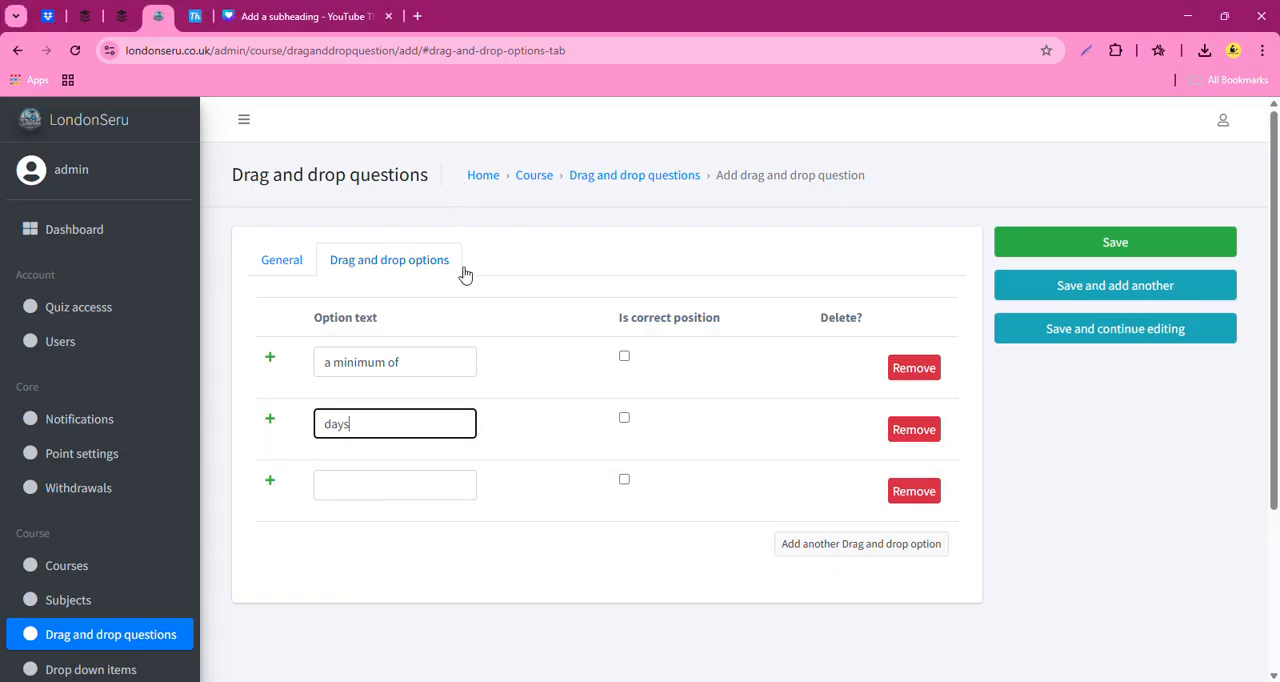
# - Enter "a maximum of" as the third drag and drop option text
pyautogui.hotkey('alt', 'Tab')
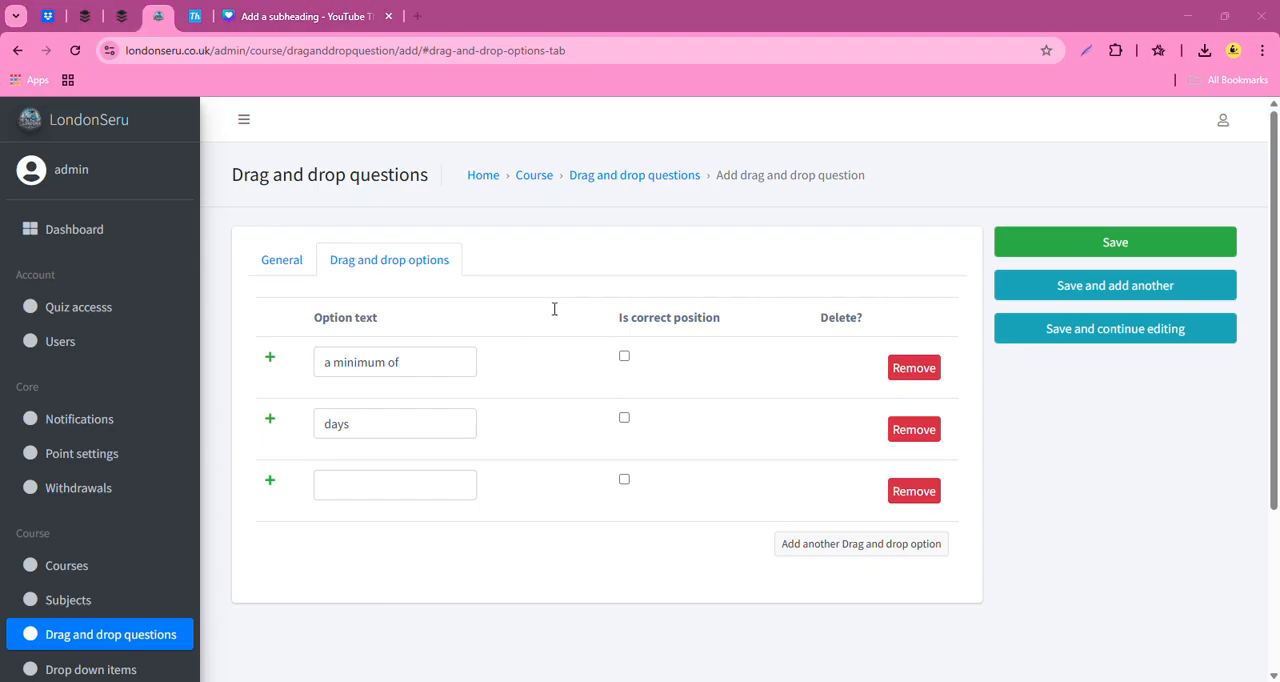
pyautogui.click(369, 488)
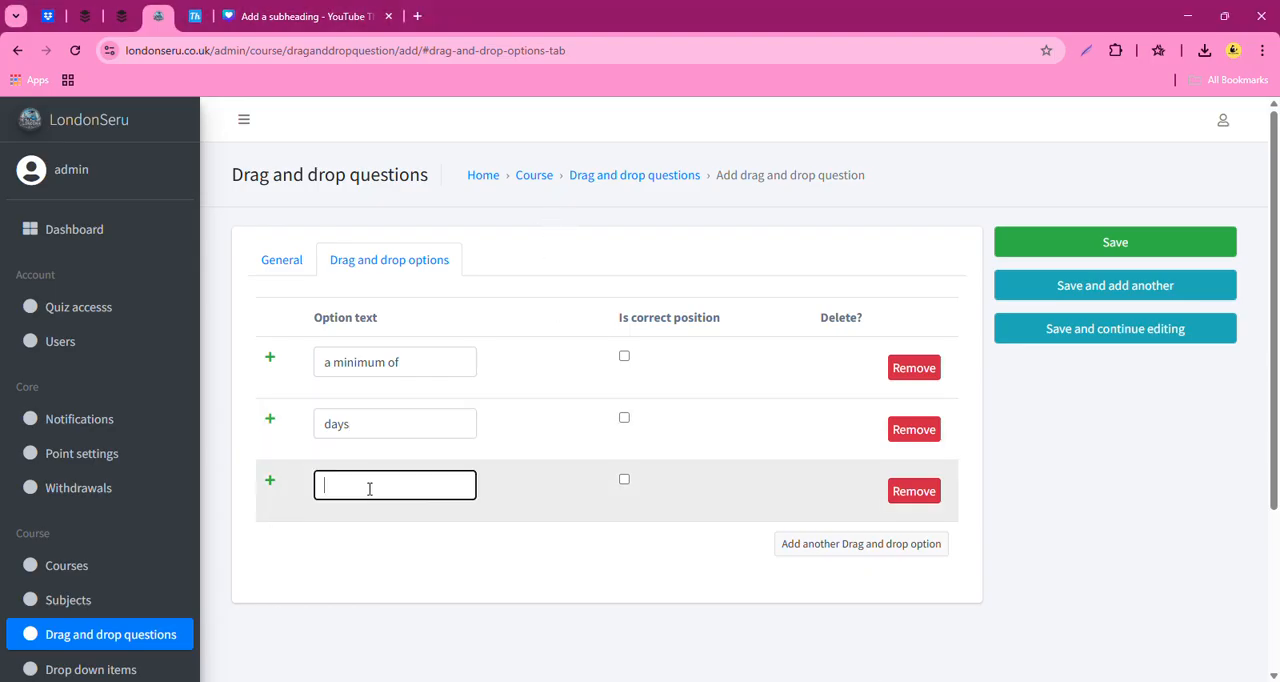
pyautogui.write('a maximum of')
# - Add a fourth drag and drop option with the text "authorize"
pyautogui.hotkey('alt', 'Tab')
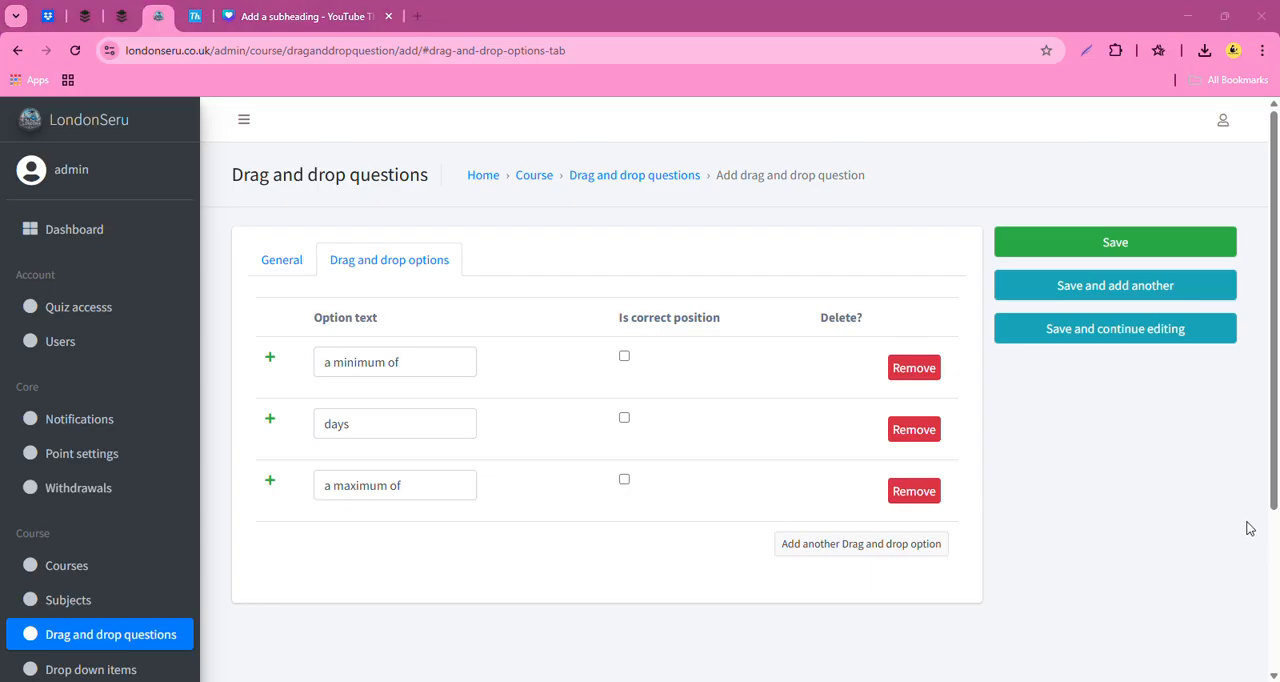
pyautogui.hotkey('alt', 'Tab')
pyautogui.click(857, 548)
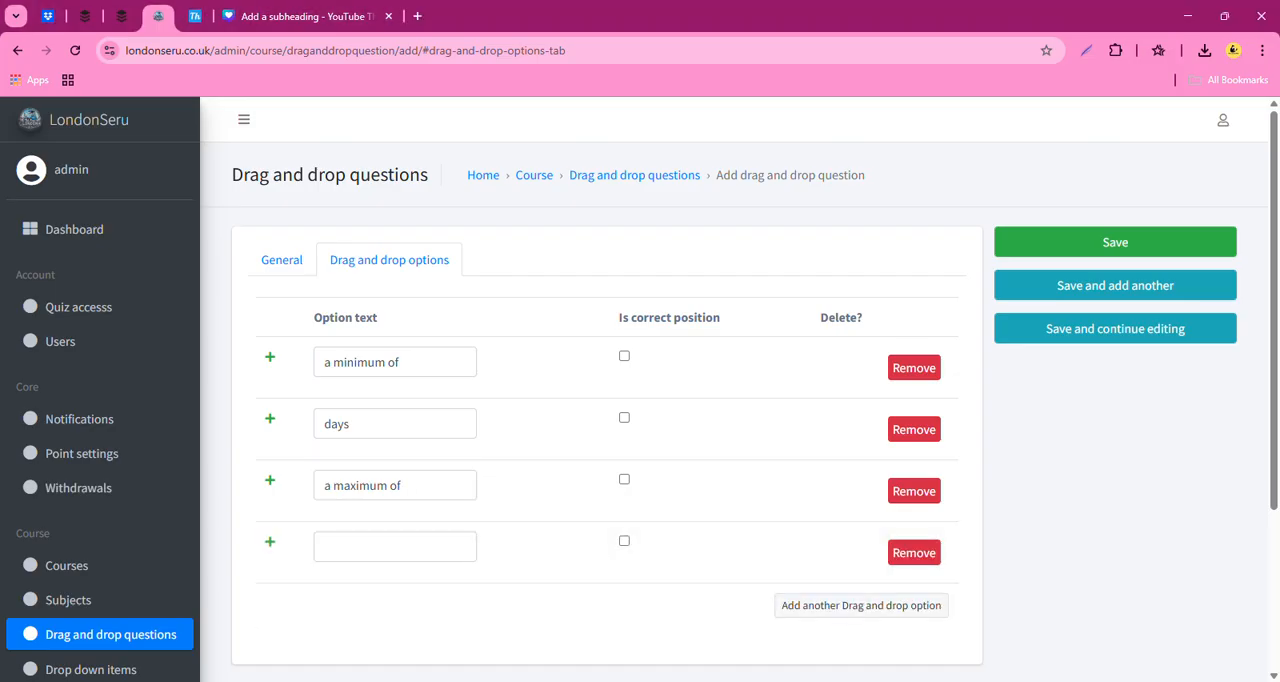
pyautogui.hotkey('alt', 'Tab')
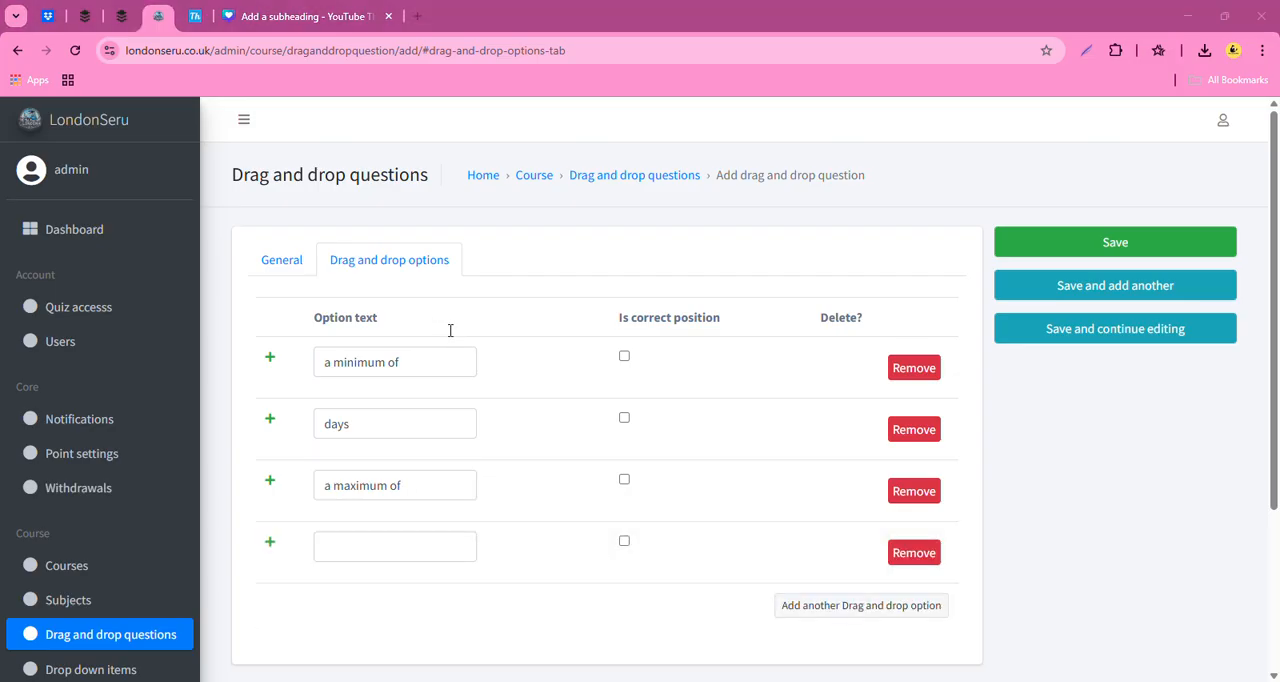
pyautogui.click(354, 553)
pyautogui.write('authorize')
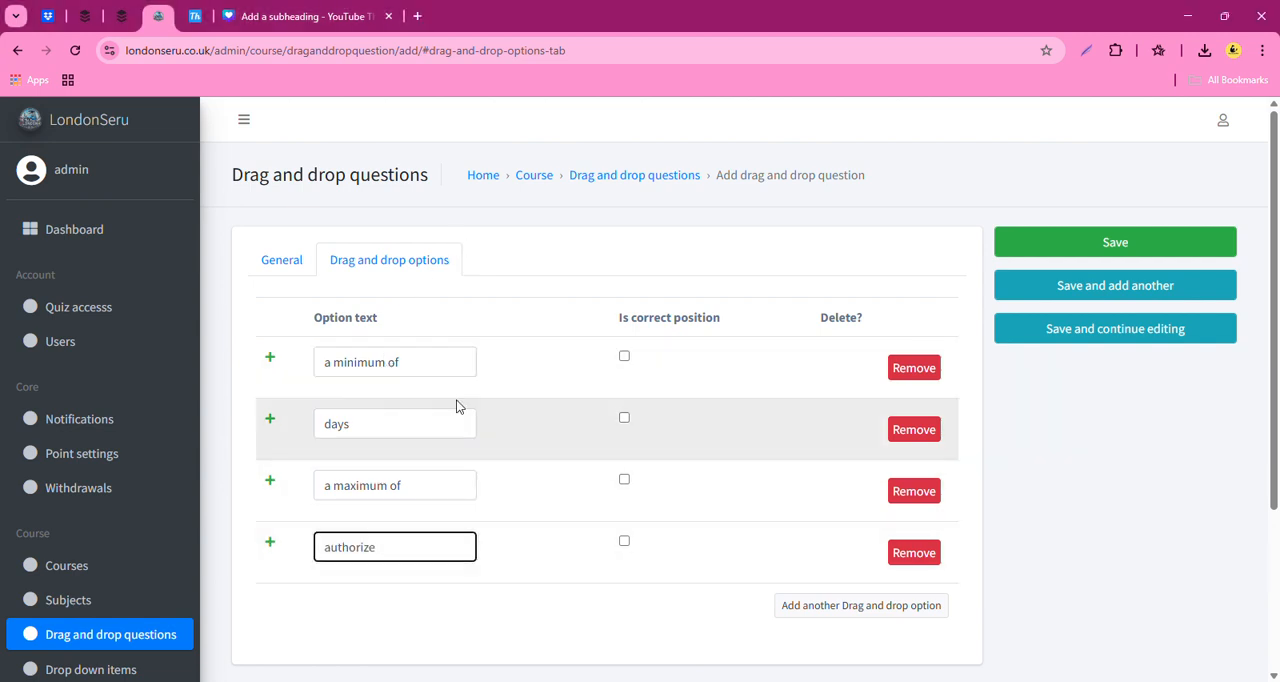
# - Add a fifth drag and drop option with the text "five" and save the question
pyautogui.click(850, 607)
pyautogui.click(770, 681)
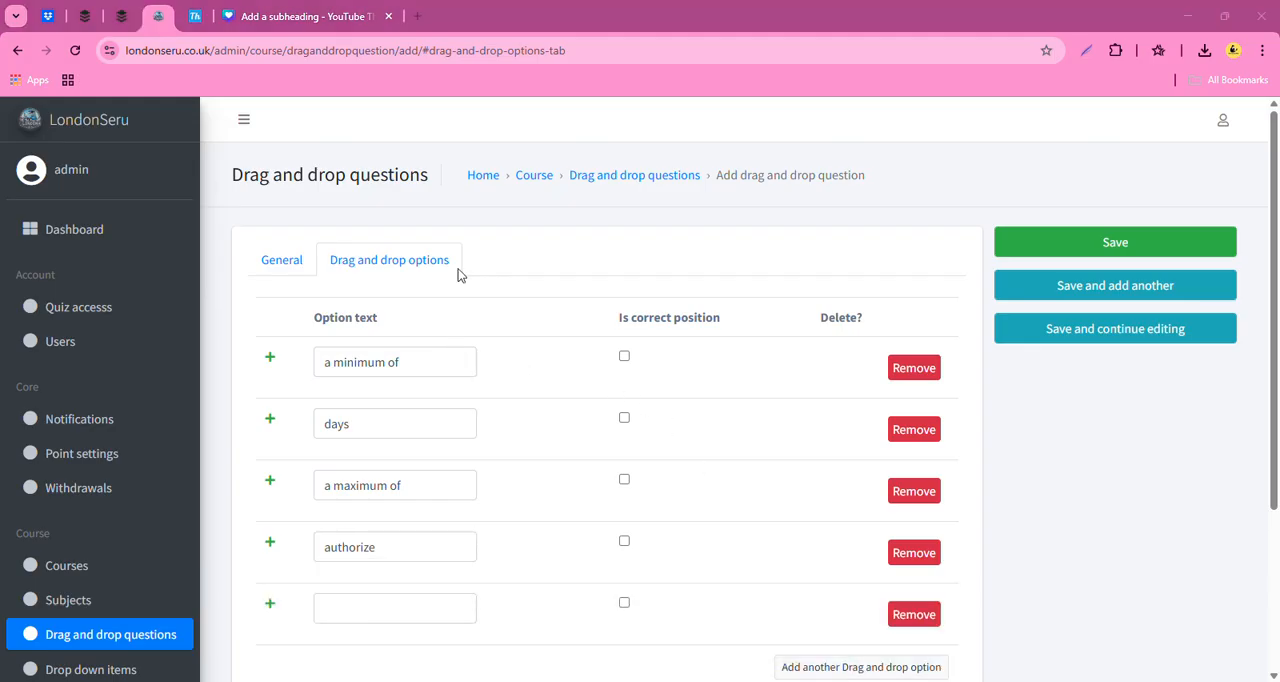
pyautogui.click(377, 614)
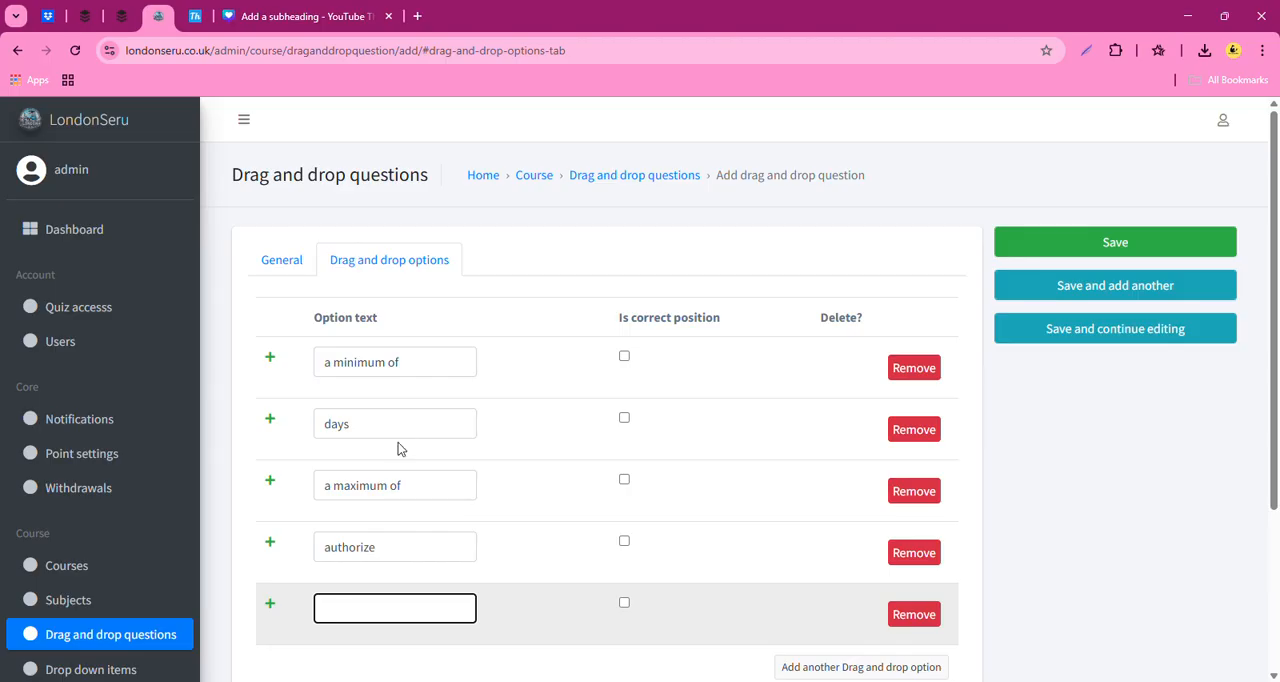
pyautogui.write('five')
pyautogui.scroll(-3, 581, 600)
pyautogui.scroll(3, 817, 579)
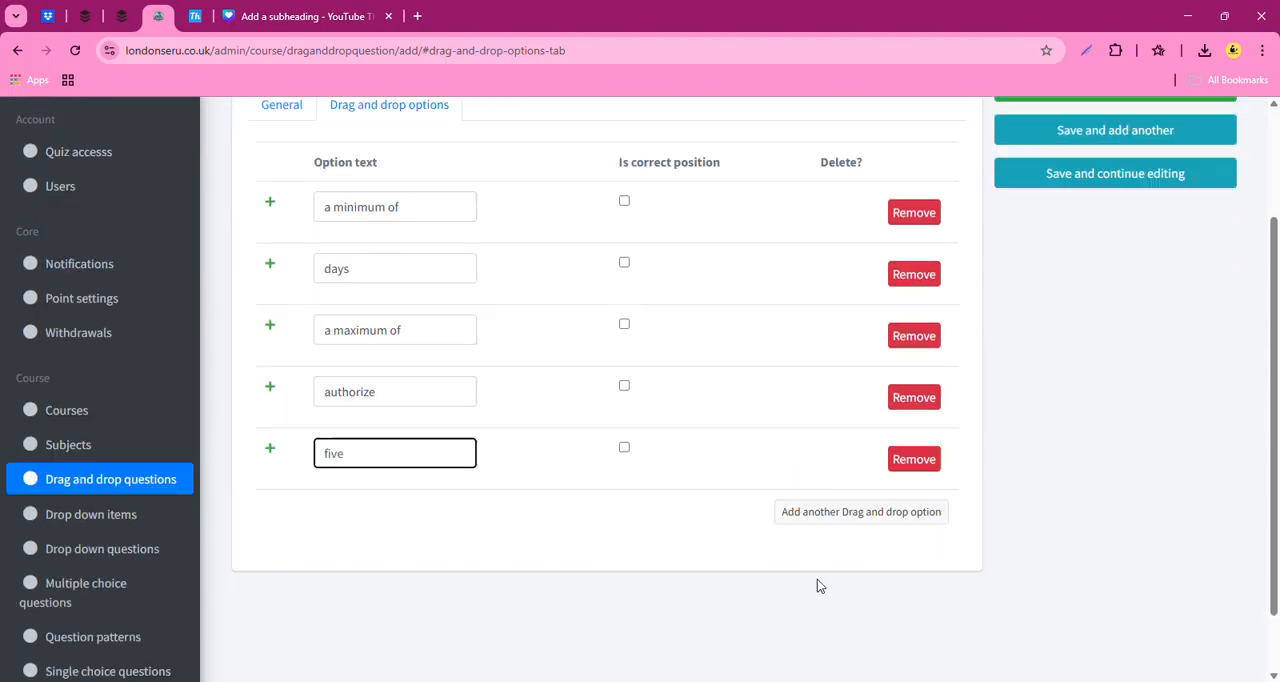
pyautogui.click(1112, 250)
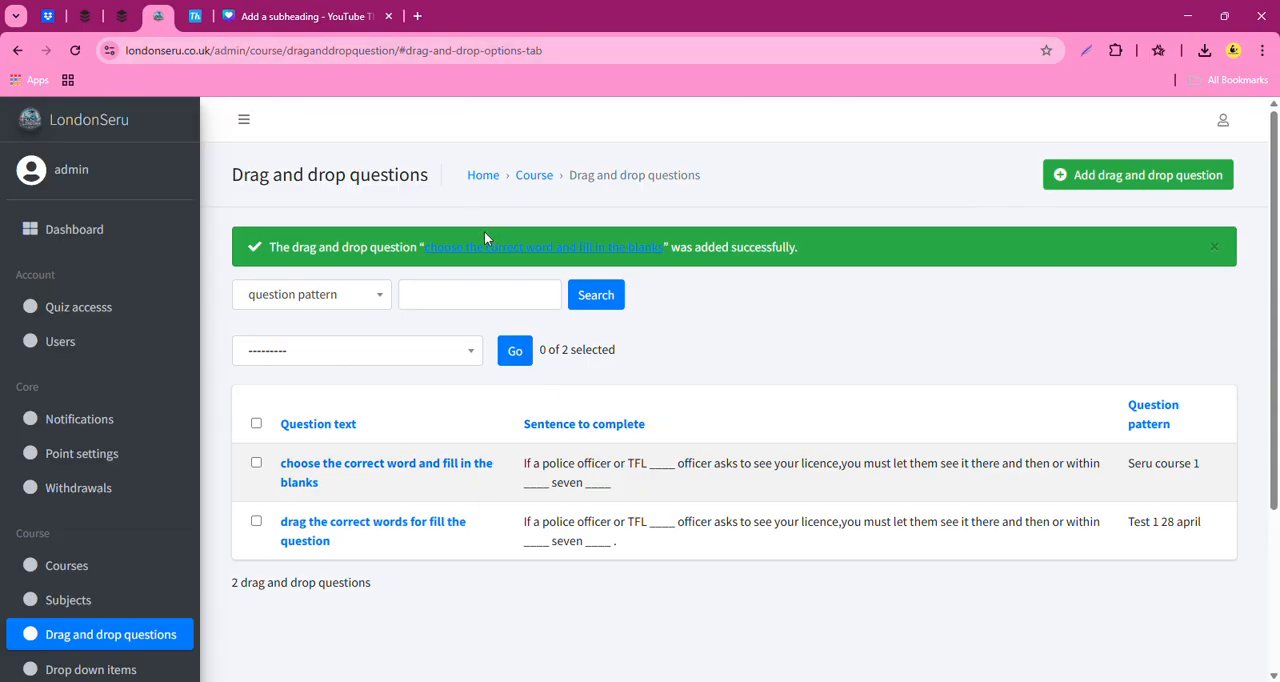
# - Switch to the public LondonSeru website, open the student dashboard and start an attempt at the "Test 1 28 april" quiz
pyautogui.click(195, 16)
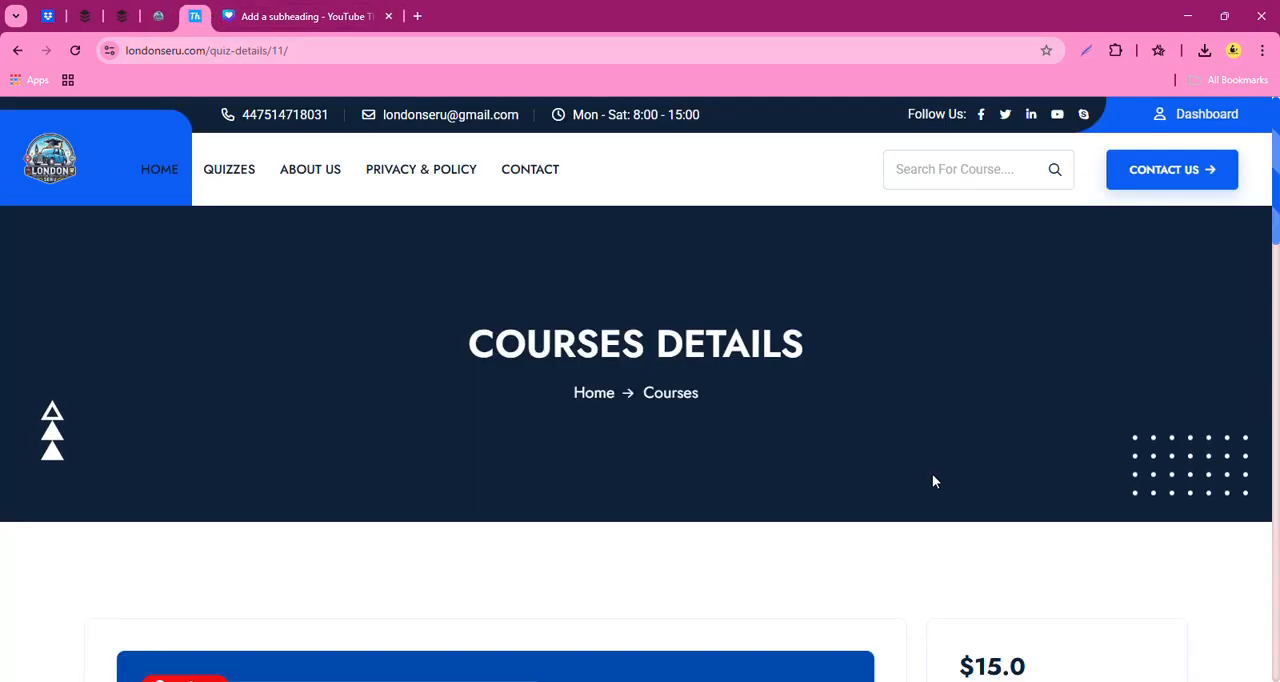
pyautogui.click(1192, 114)
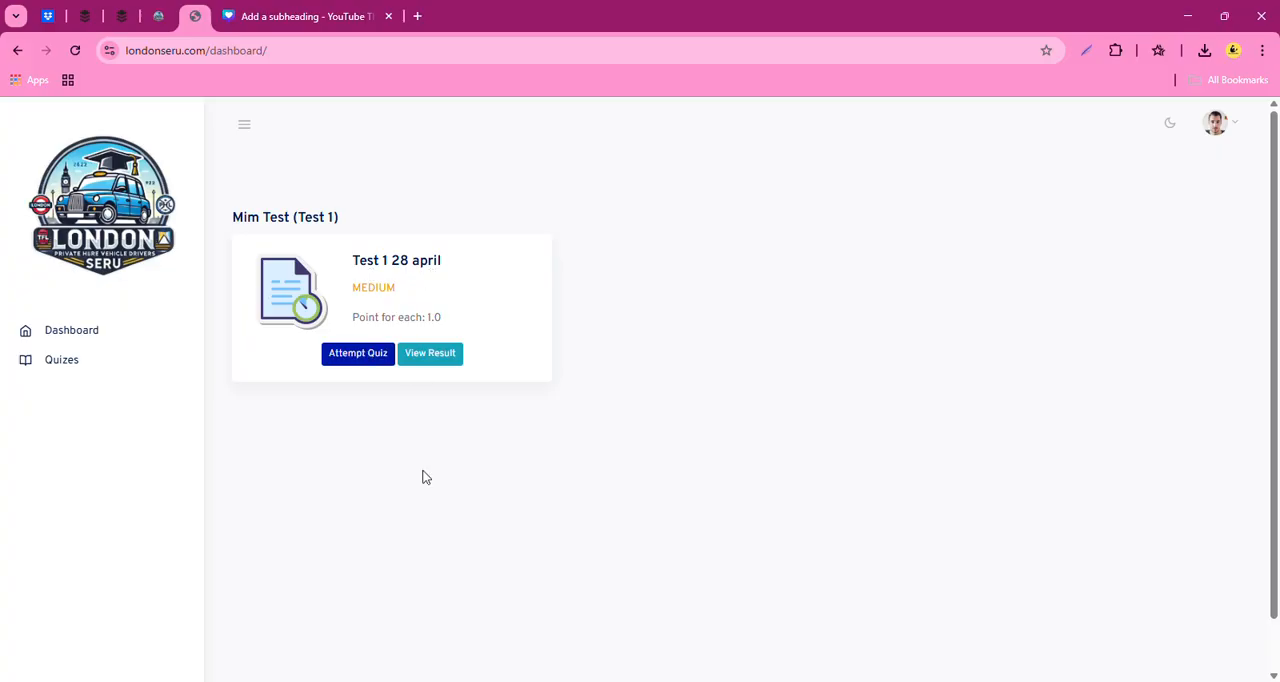
pyautogui.click(366, 360)
pyautogui.click(788, 516)
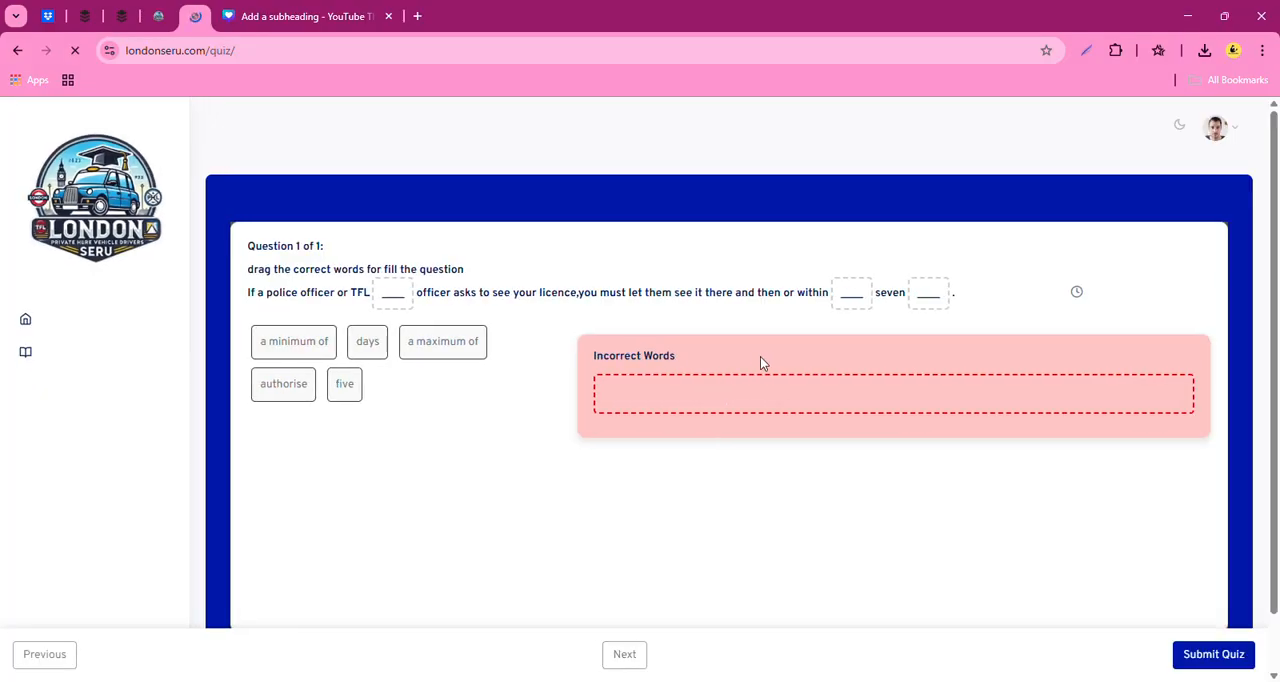